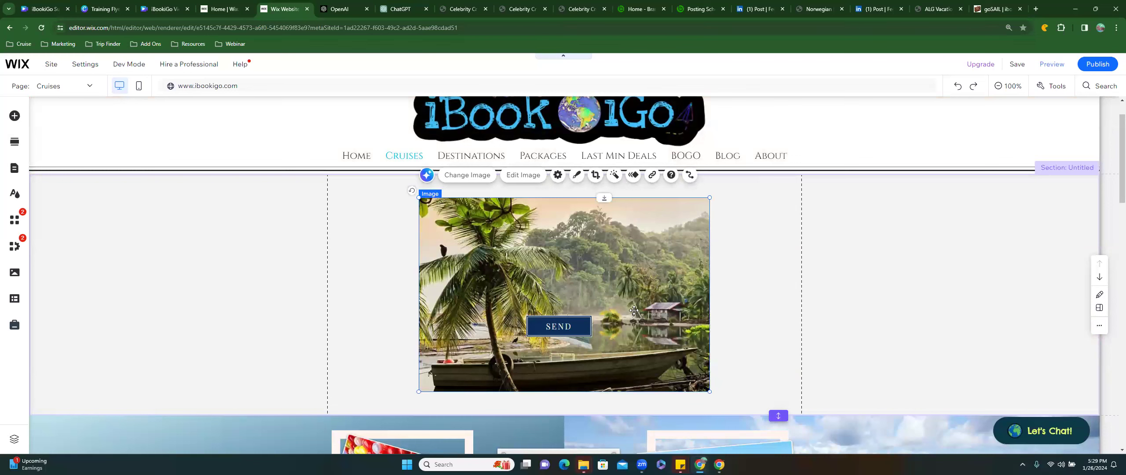
Move the SEND button slightly down and to the right on the boat photo
mouse_move(567, 325)
left_mouse_down()
mouse_move(583, 320)
mouse_move(577, 336)
left_mouse_up()
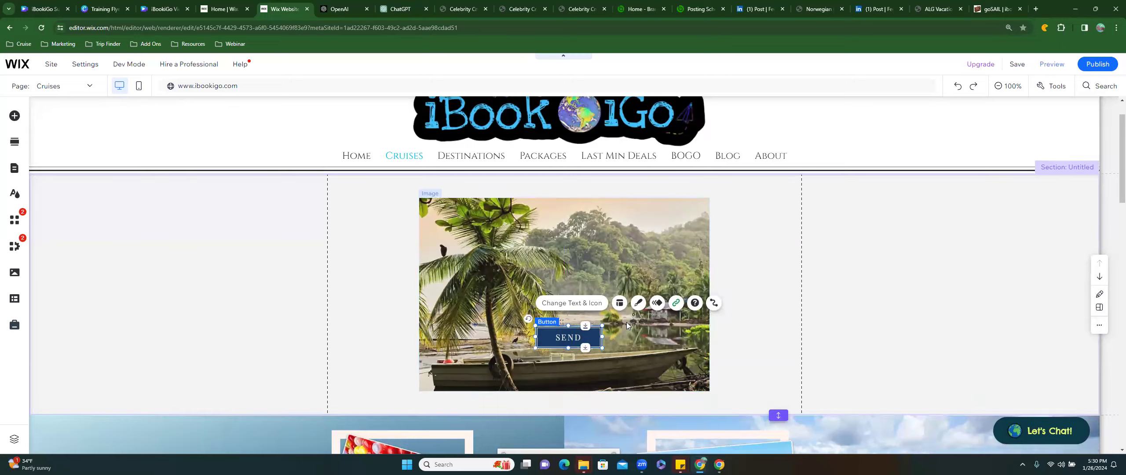
scroll(627, 325, "down", 5)
scroll(628, 326, "down", 4)
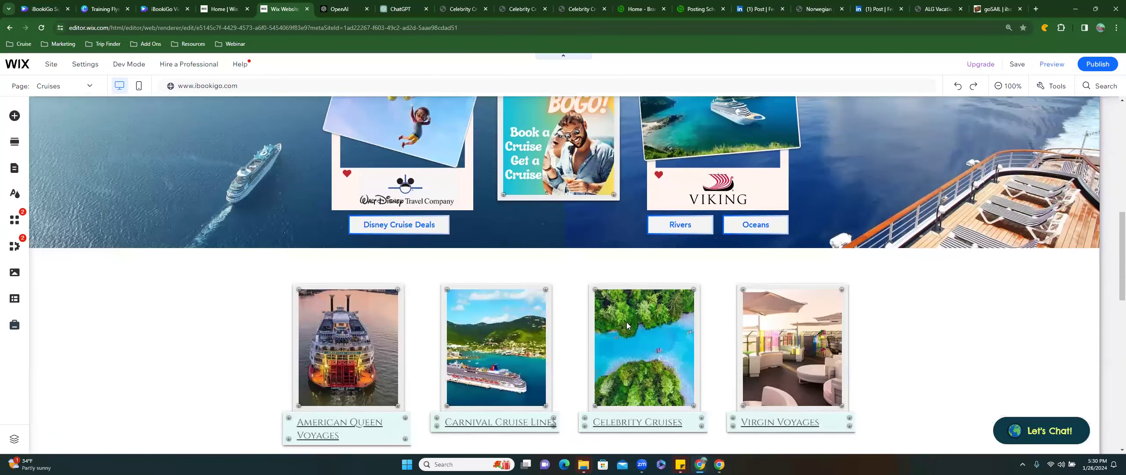
scroll(625, 321, "down", 3)
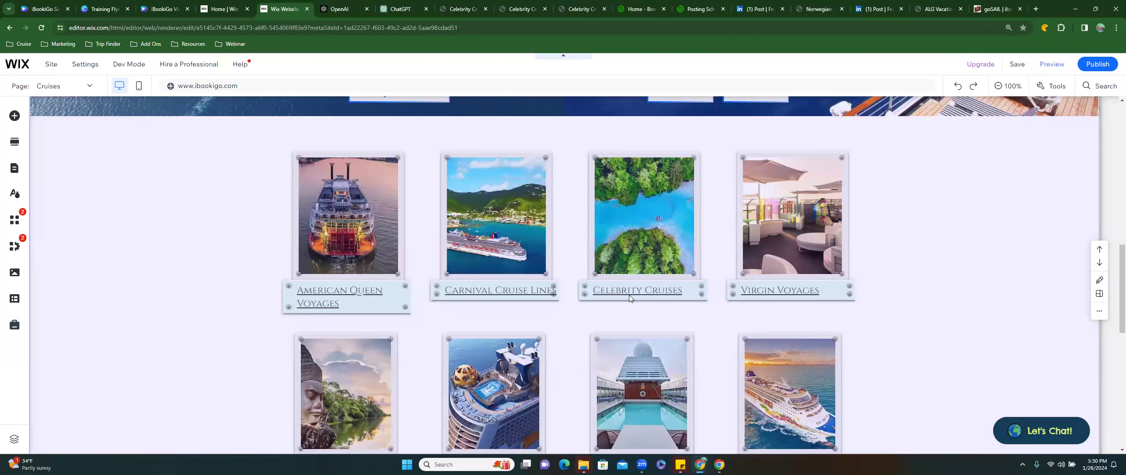
scroll(629, 296, "up", 7)
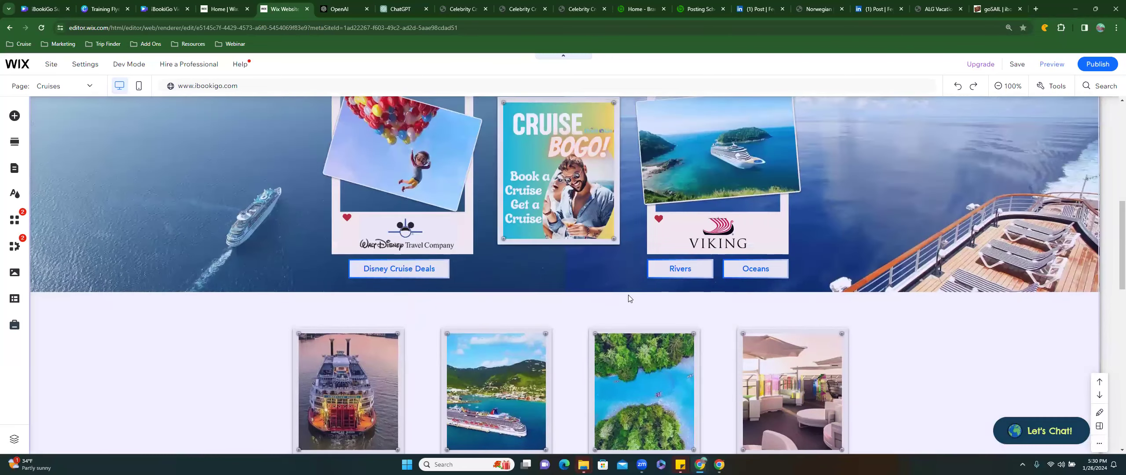
scroll(628, 299, "up", 5)
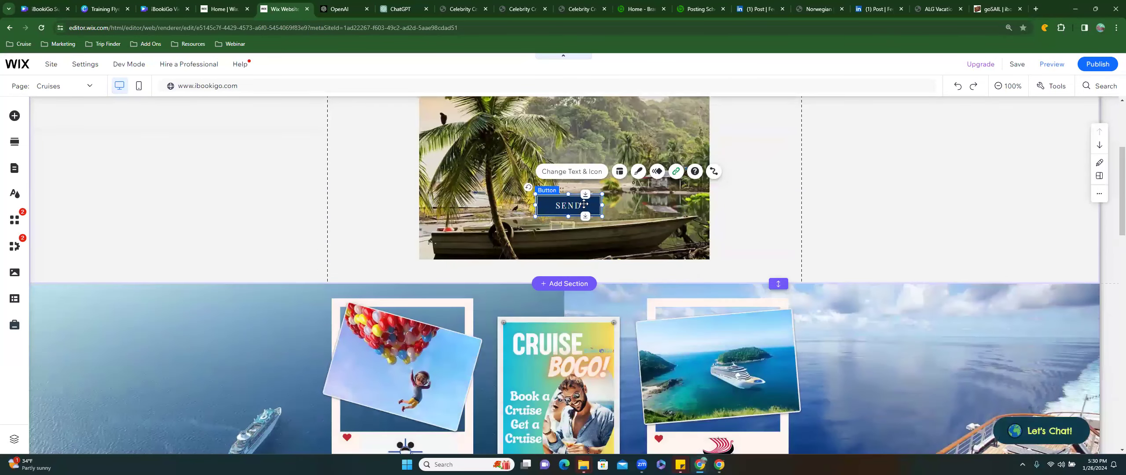
scroll(615, 201, "up", 1)
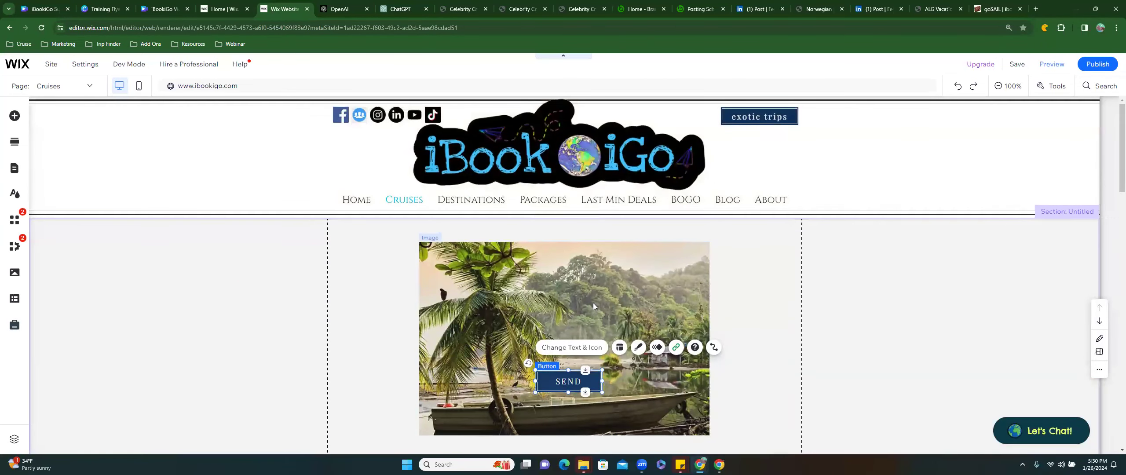
Link the boat photo to the copied web address ending in ncl-dec-linkedin-2023, opening in a new window
left_click(559, 278)
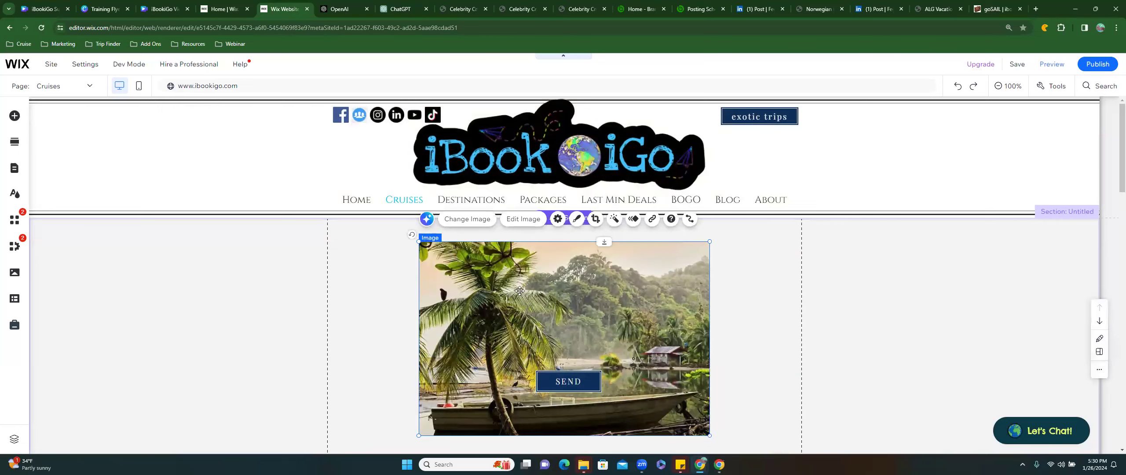
left_click(652, 221)
left_click(444, 222)
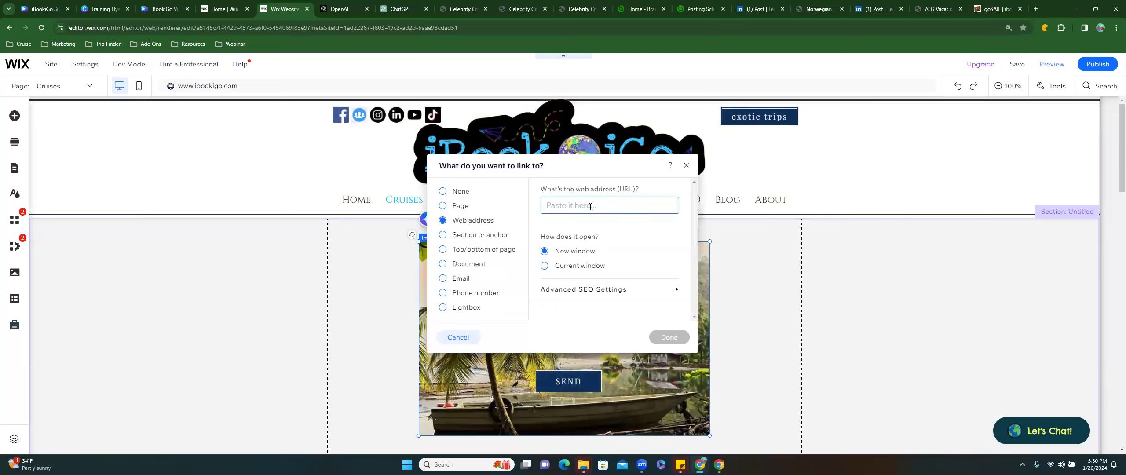
key("ctrl+v")
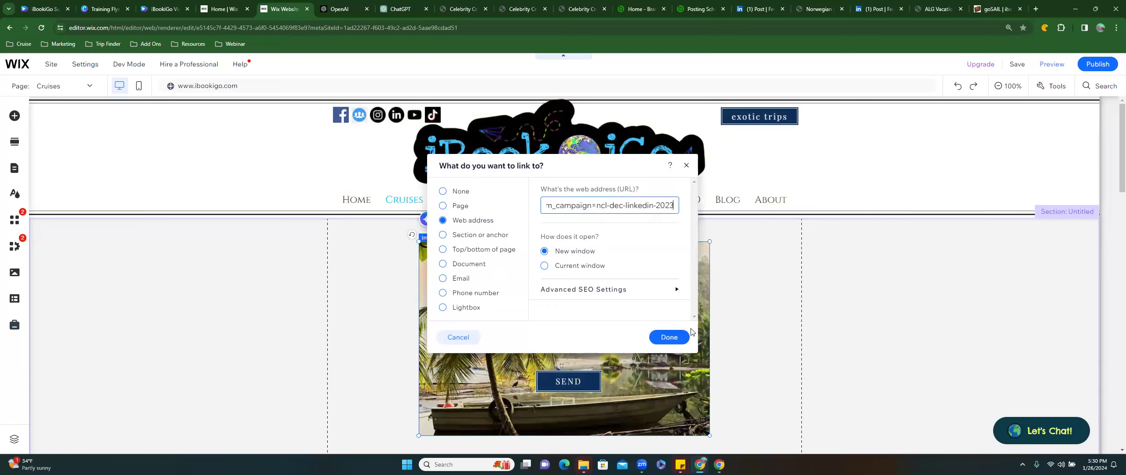
left_click(673, 338)
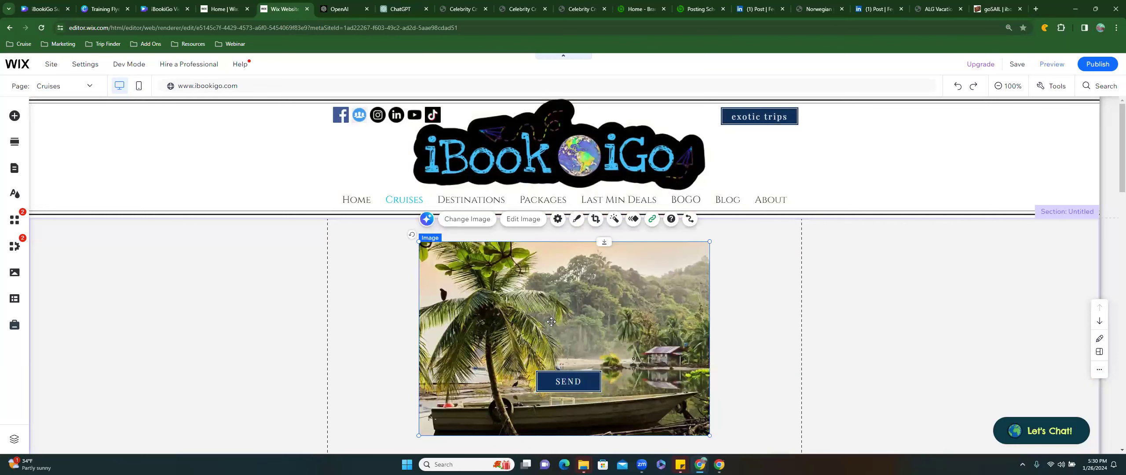
left_click(756, 325)
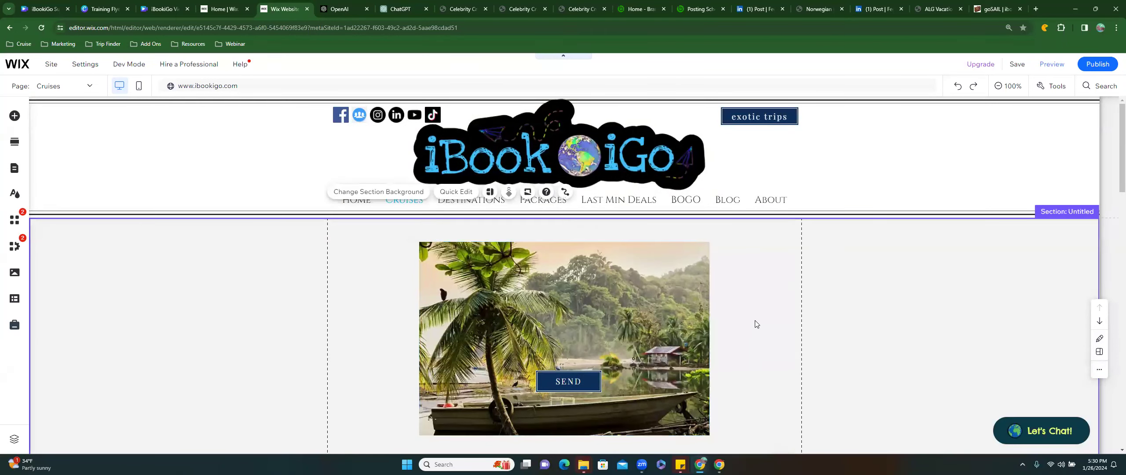
Nudge the SEND button slightly upward on the boat photo and group the two elements
mouse_move(570, 384)
left_mouse_down()
mouse_move(569, 393)
mouse_move(567, 373)
left_mouse_up()
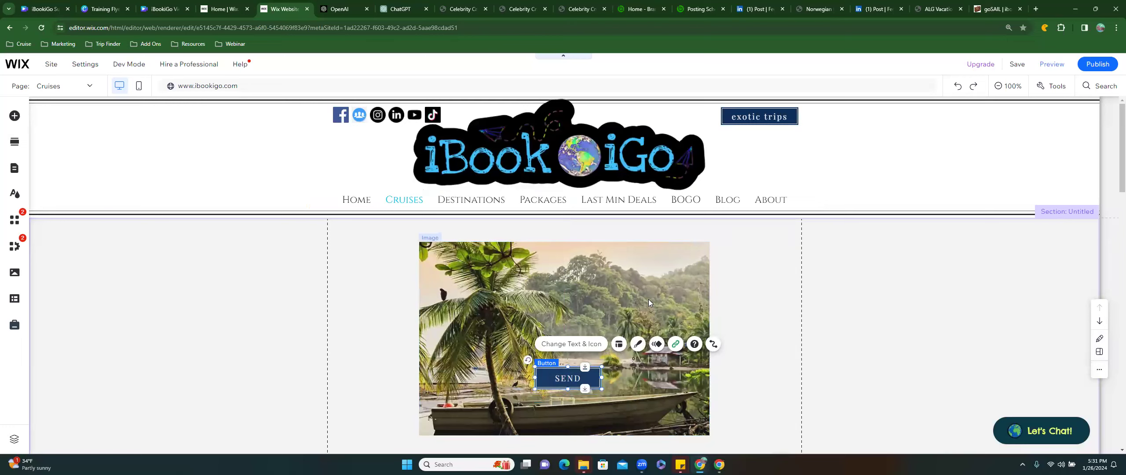
left_click(615, 299, "shift")
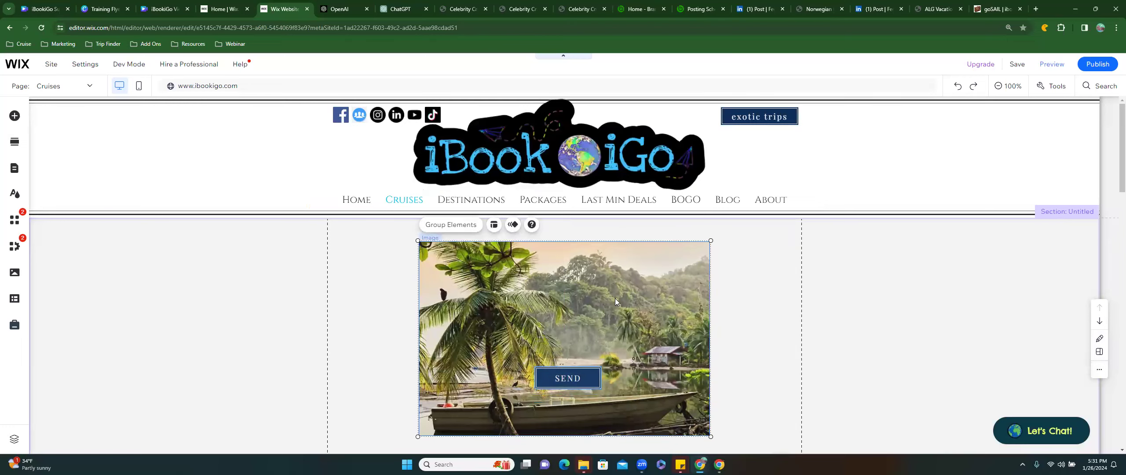
left_click(451, 225)
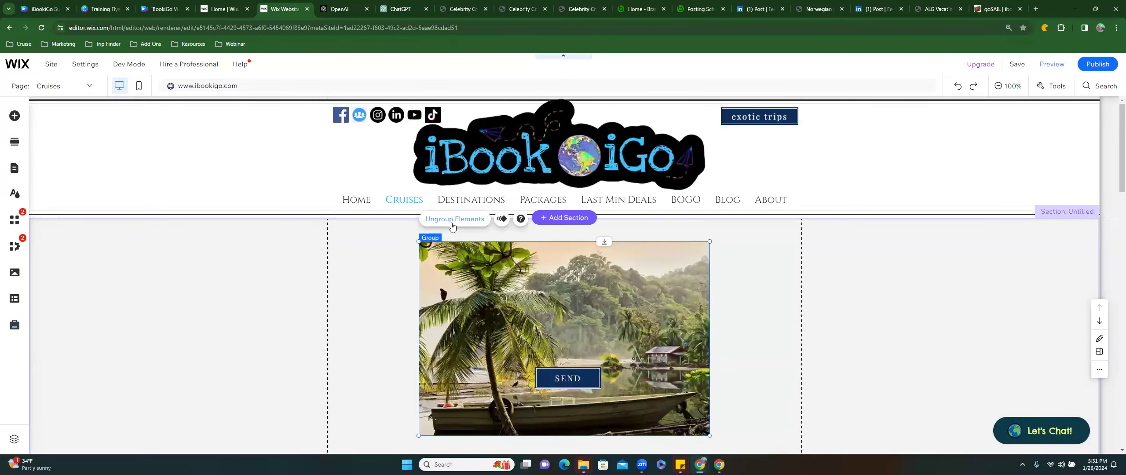
Move the grouped photo and button lower in the section to leave room above for a title
left_click_drag(565, 317, 574, 339)
scroll(574, 339, "down", 1)
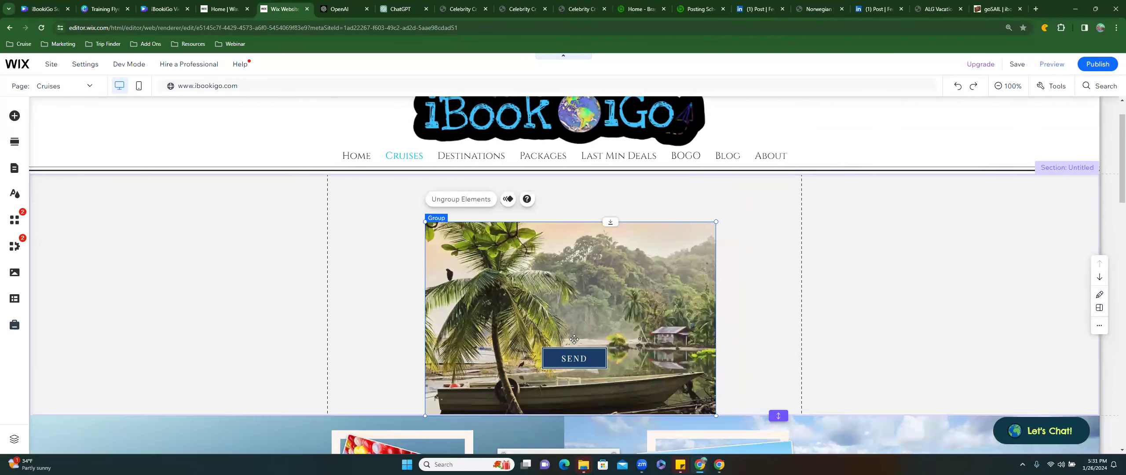
left_click_drag(550, 285, 553, 303)
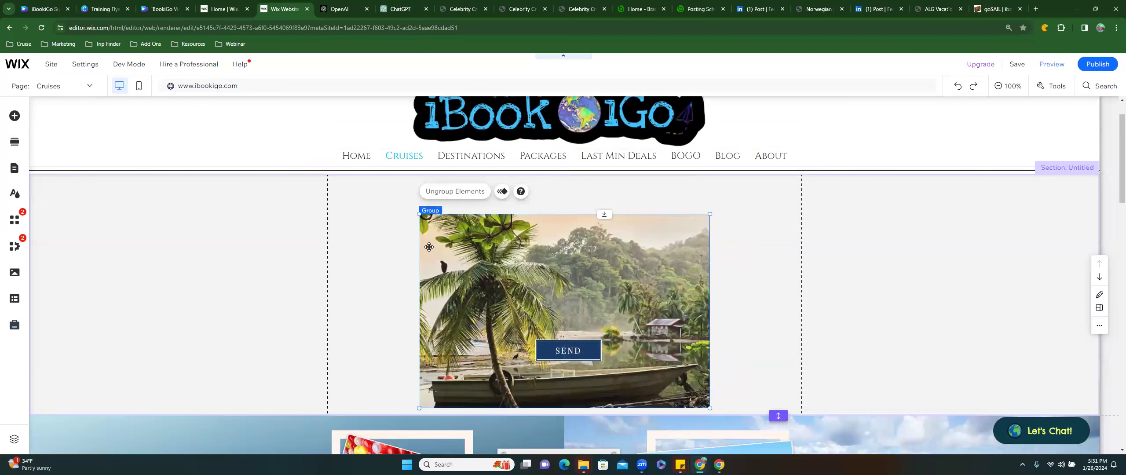
left_click(404, 249)
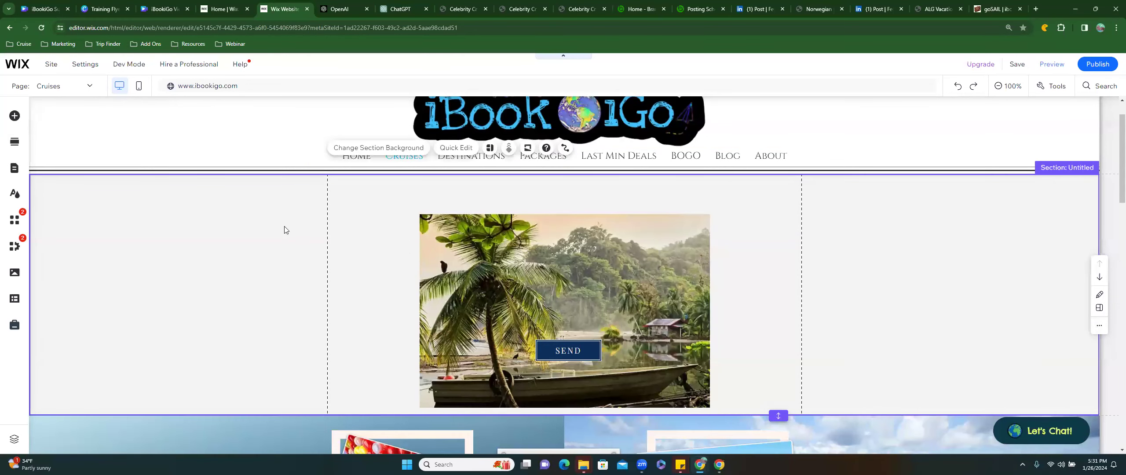
Add a Heading 1 text above the grouped photo and make it read "Norwegian"
left_click(16, 115)
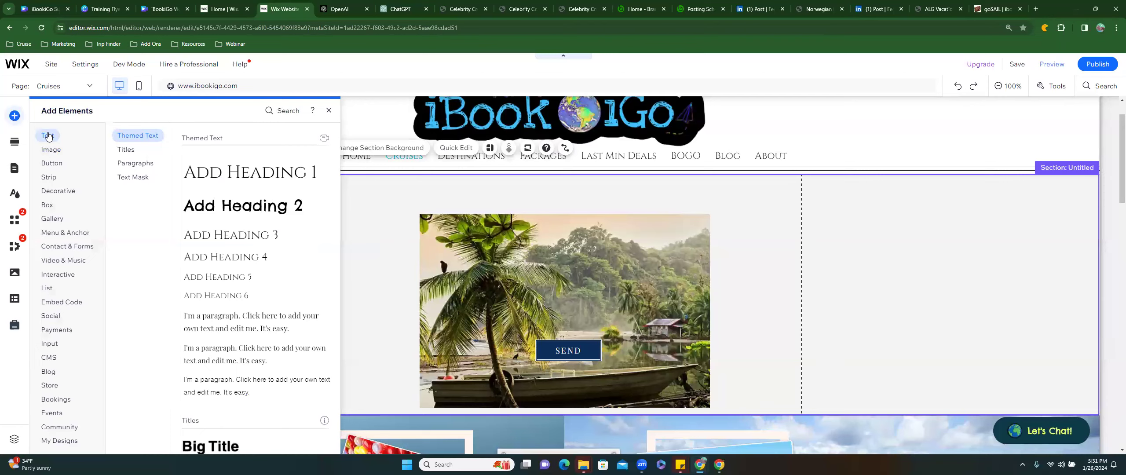
left_click_drag(222, 177, 514, 194)
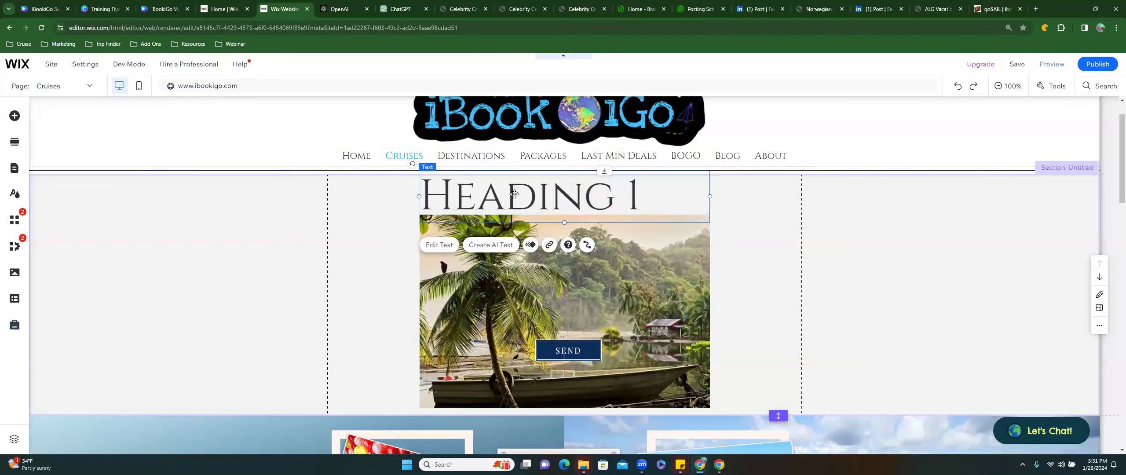
double_click(514, 194)
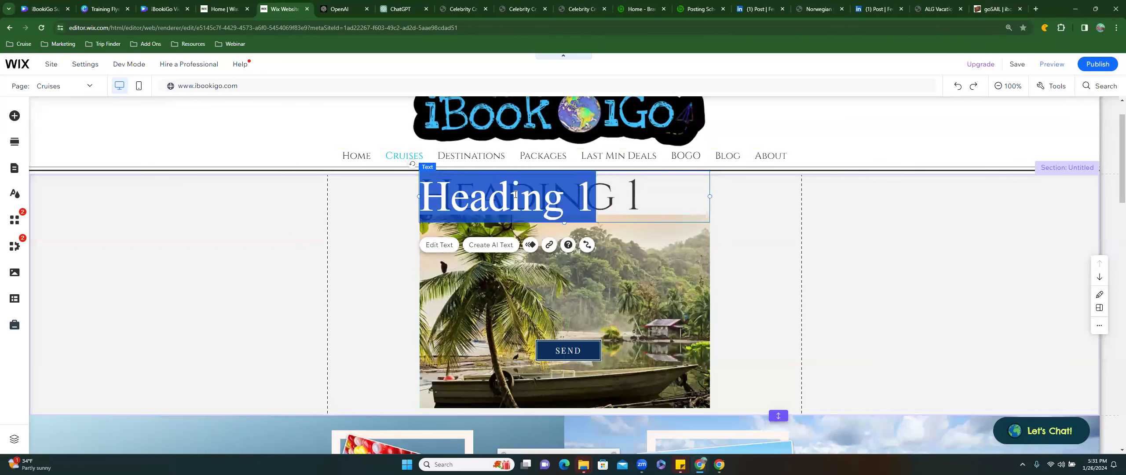
left_click(434, 247)
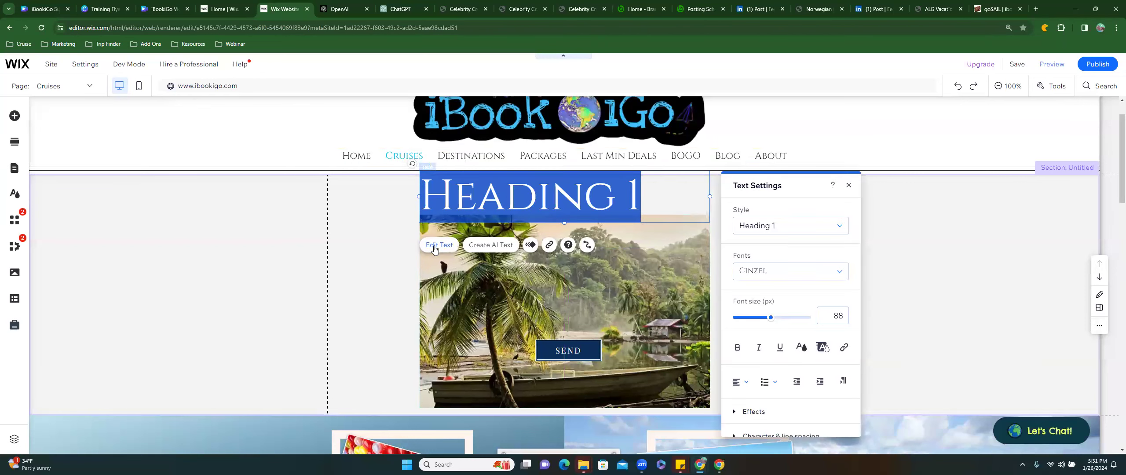
type("Norwe")
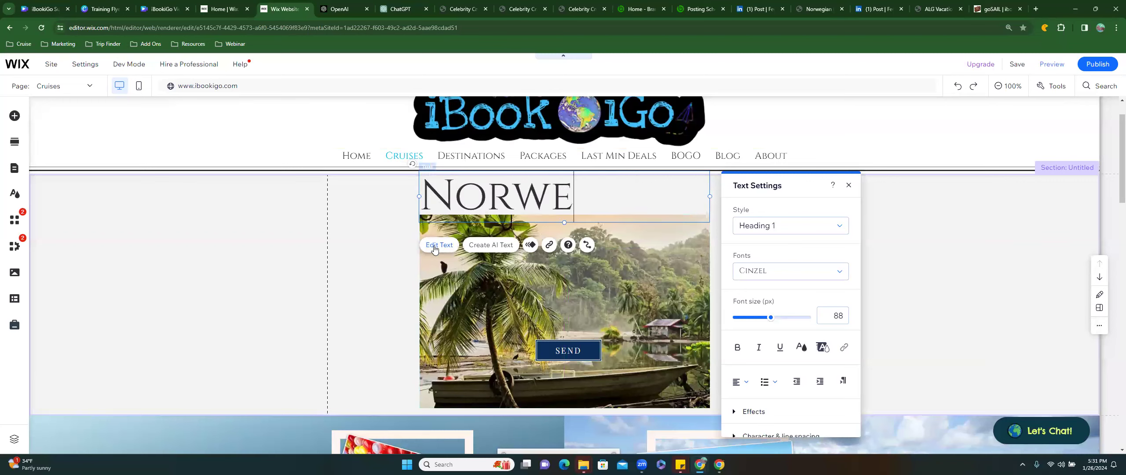
type("gian")
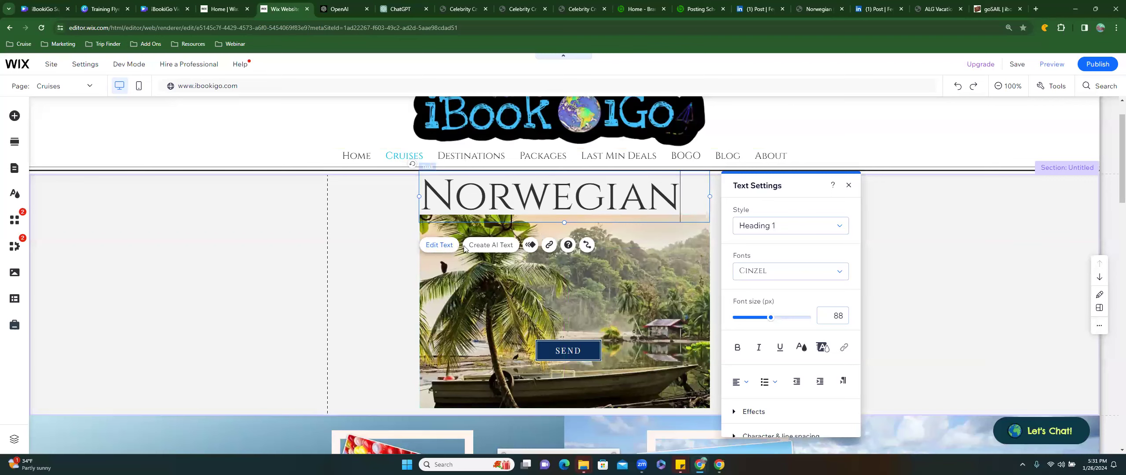
left_click(414, 197)
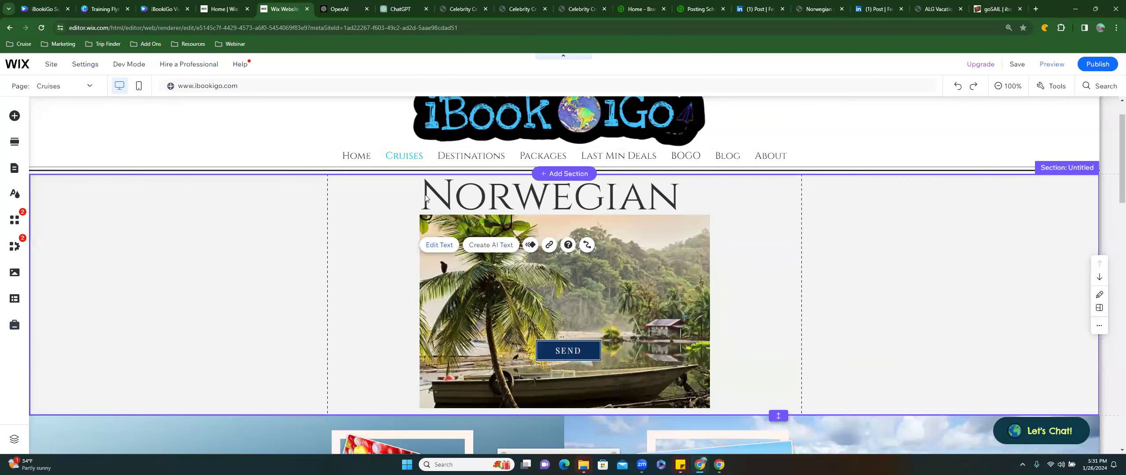
Link the Norwegian heading to the same copied web address as the photo
left_click(427, 193)
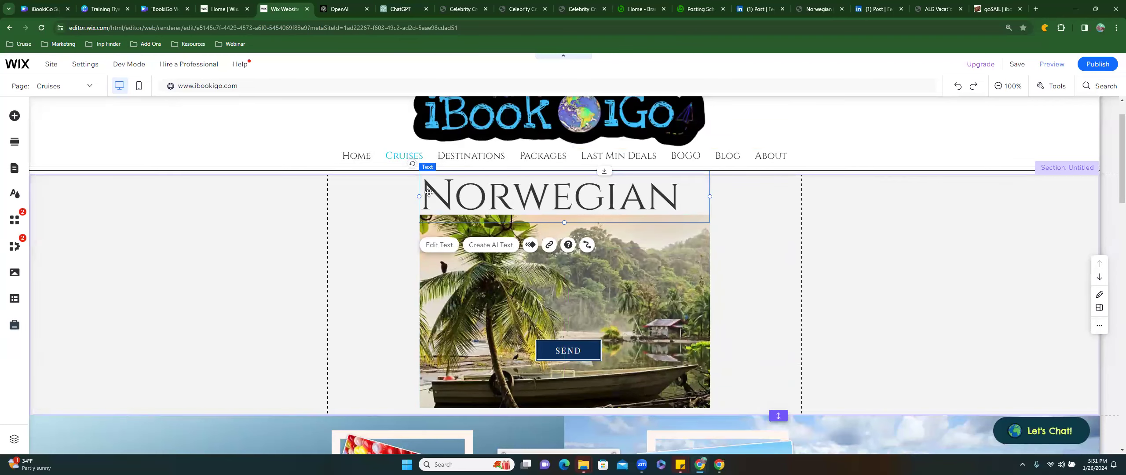
left_click(550, 245)
left_click(460, 220)
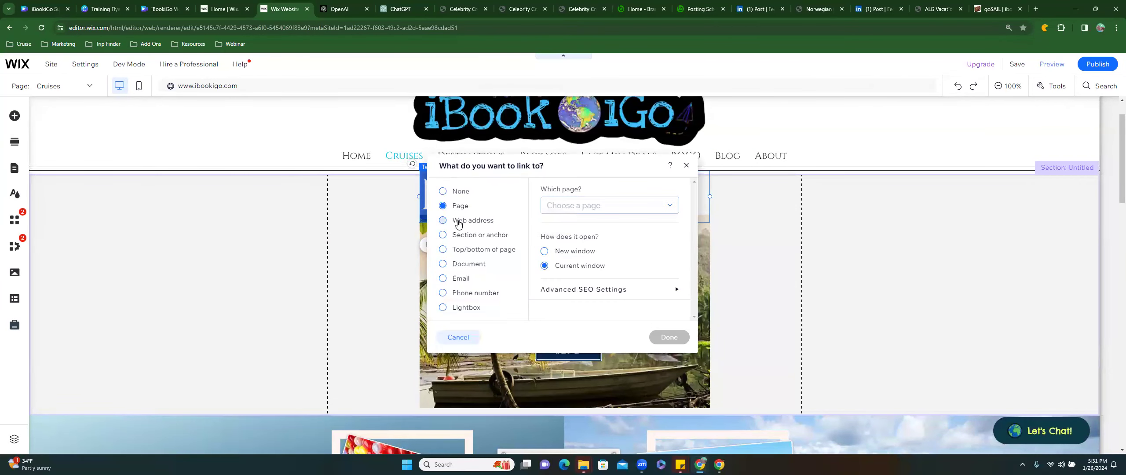
key("ctrl+v")
left_click(657, 337)
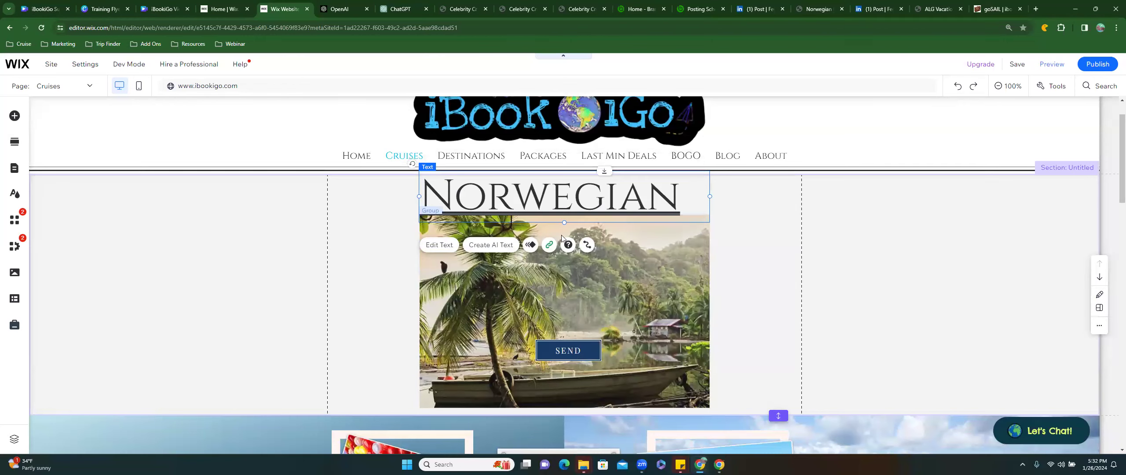
left_click(740, 259)
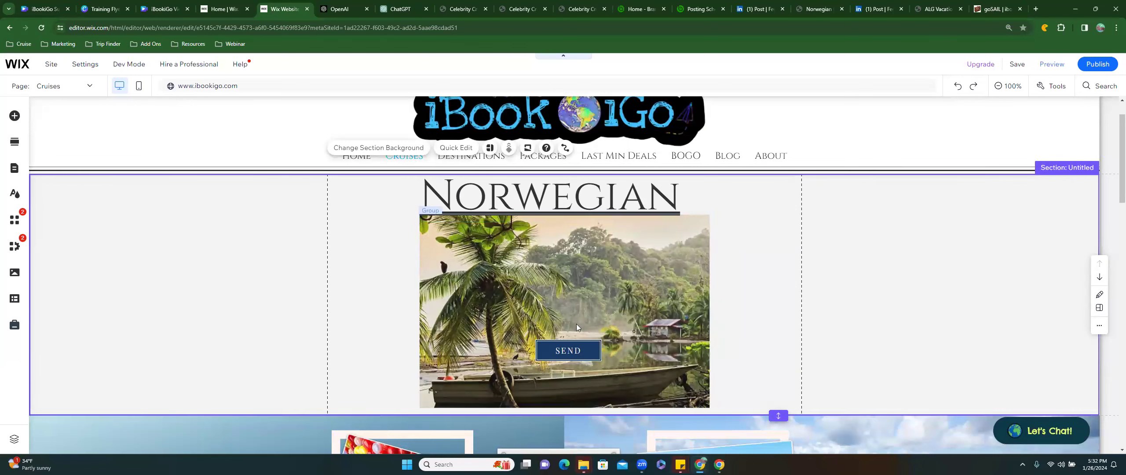
Delete the whole untitled section with the Norwegian heading and boat photo from the Cruises page
scroll(584, 352, "down", 3)
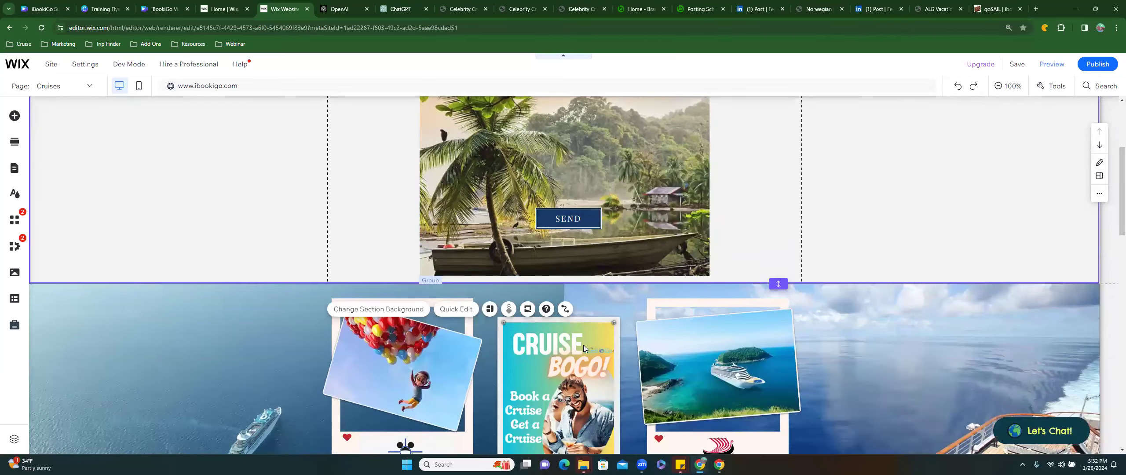
scroll(583, 343, "up", 3)
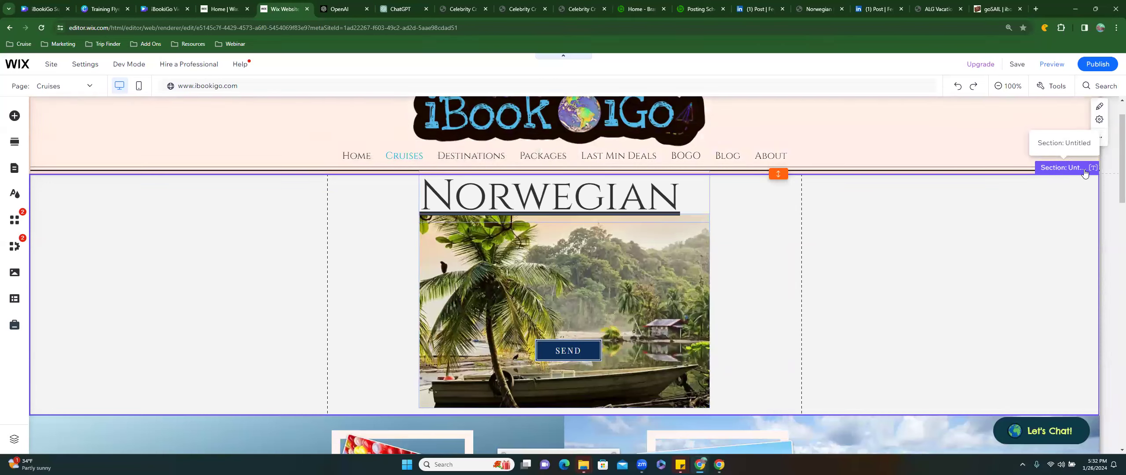
right_click(1084, 173)
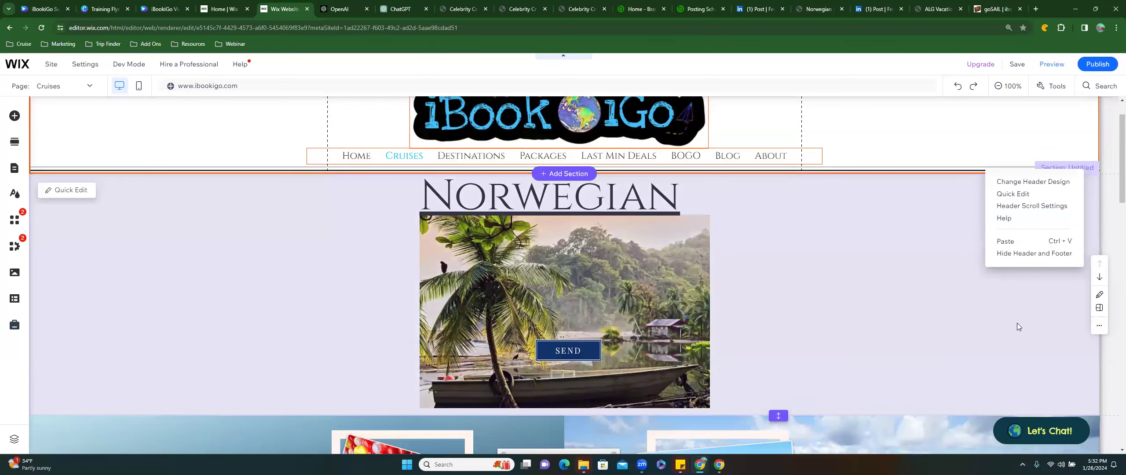
left_click(1017, 326)
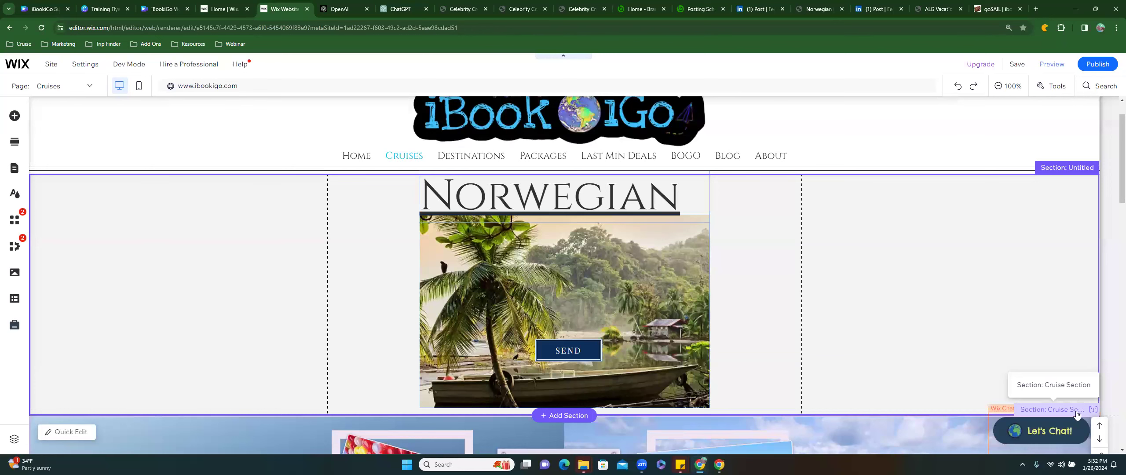
left_click(405, 253)
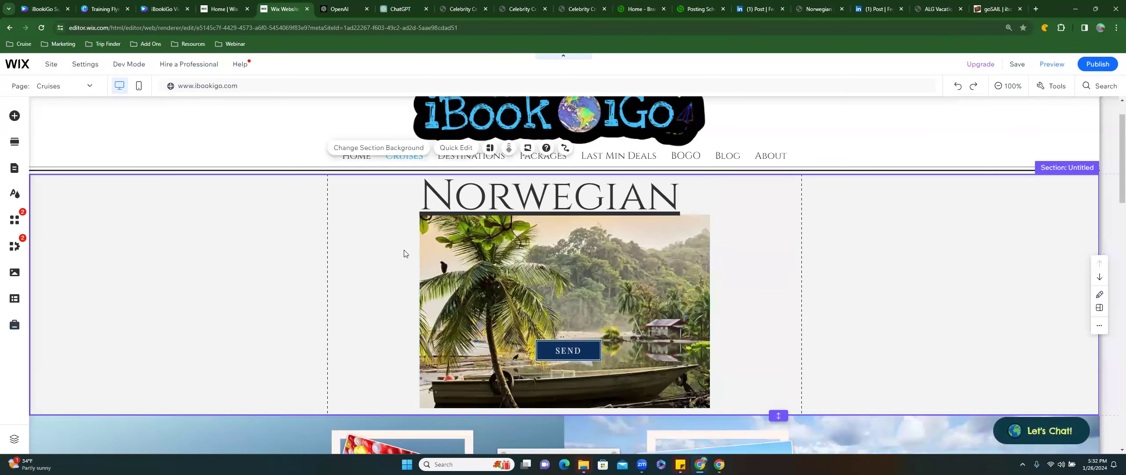
key("Delete")
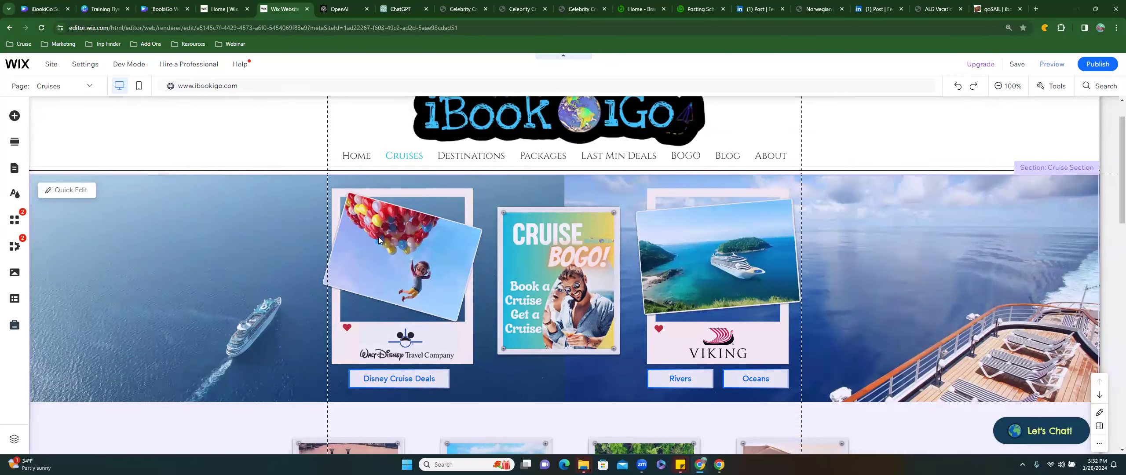
scroll(378, 239, "down", 2)
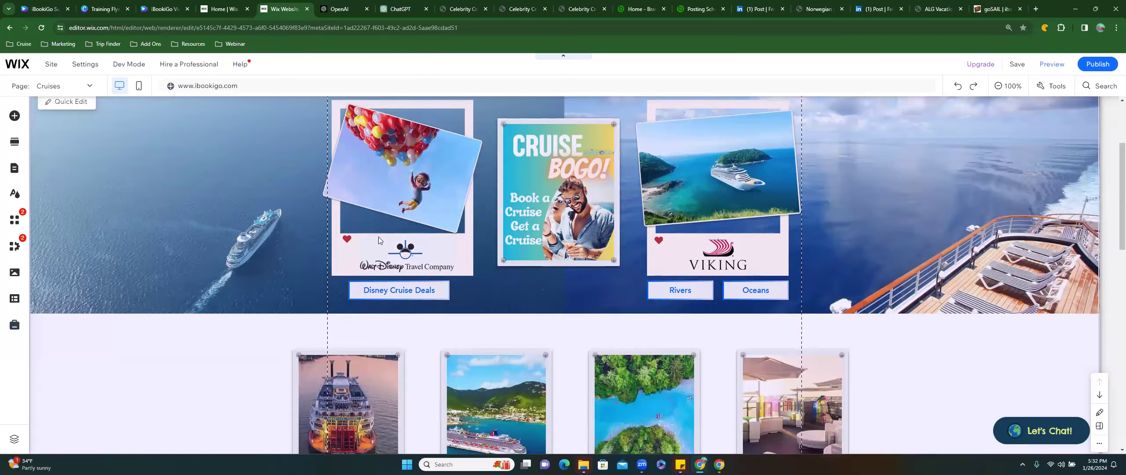
Review the cruise line tiles on the Cruises page, then switch to the live site and open its Carnival Cruise Line page
scroll(378, 240, "down", 2)
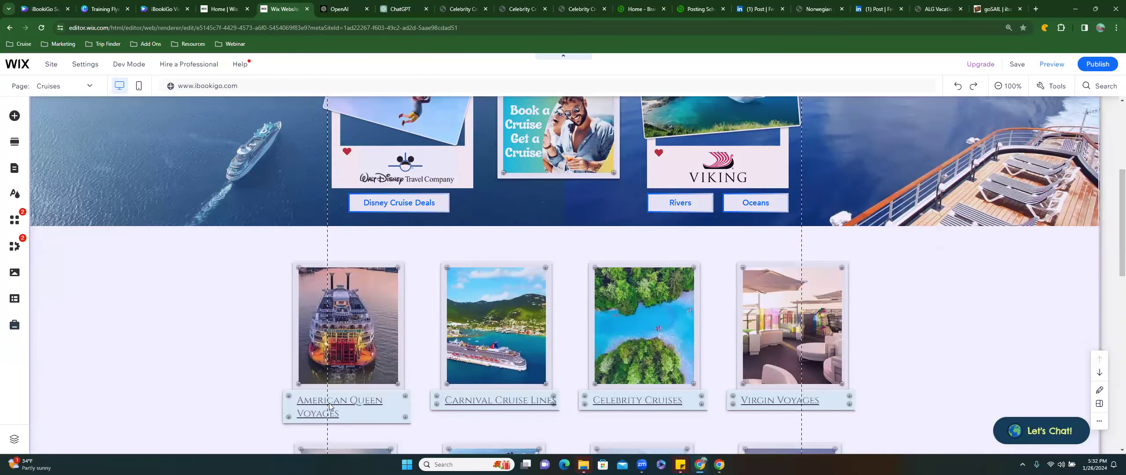
scroll(336, 403, "down", 4)
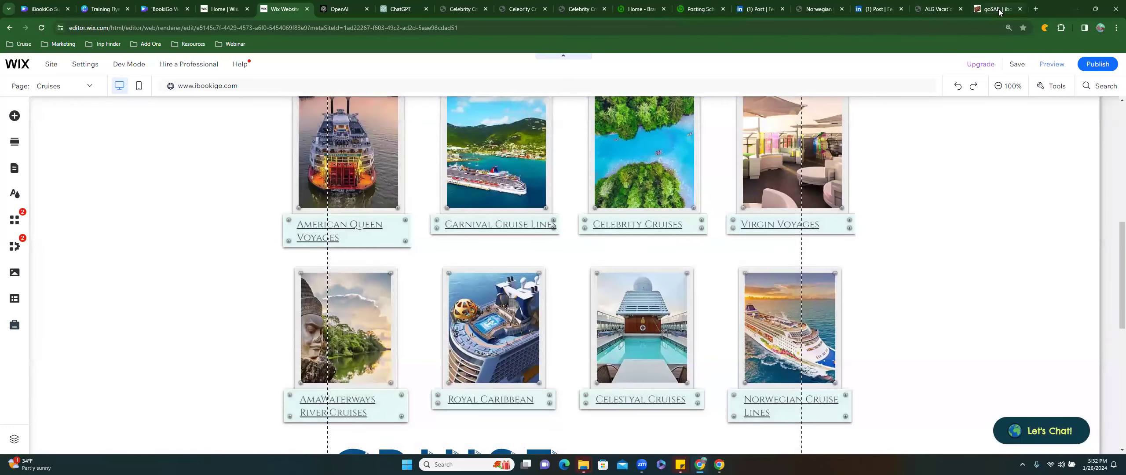
left_click(997, 9)
scroll(680, 205, "down", 4)
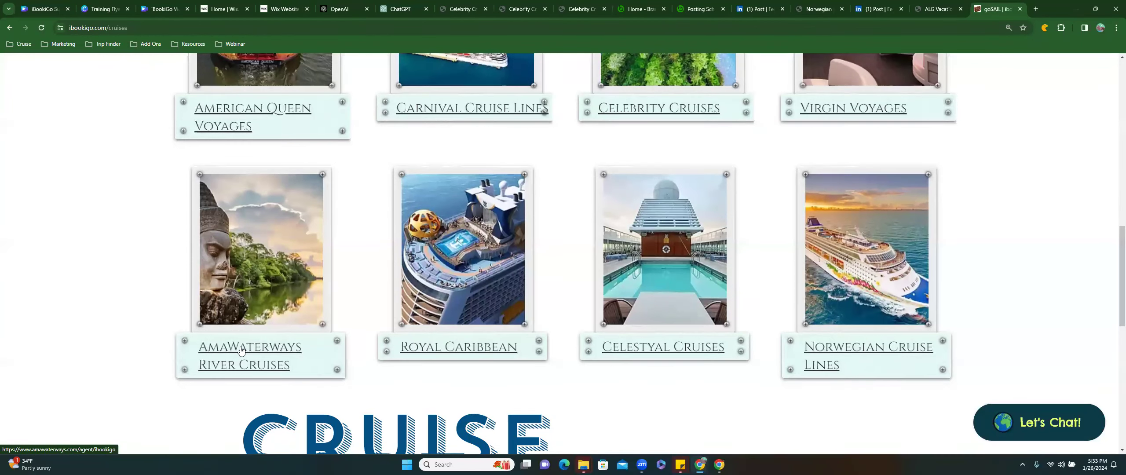
left_click(458, 110)
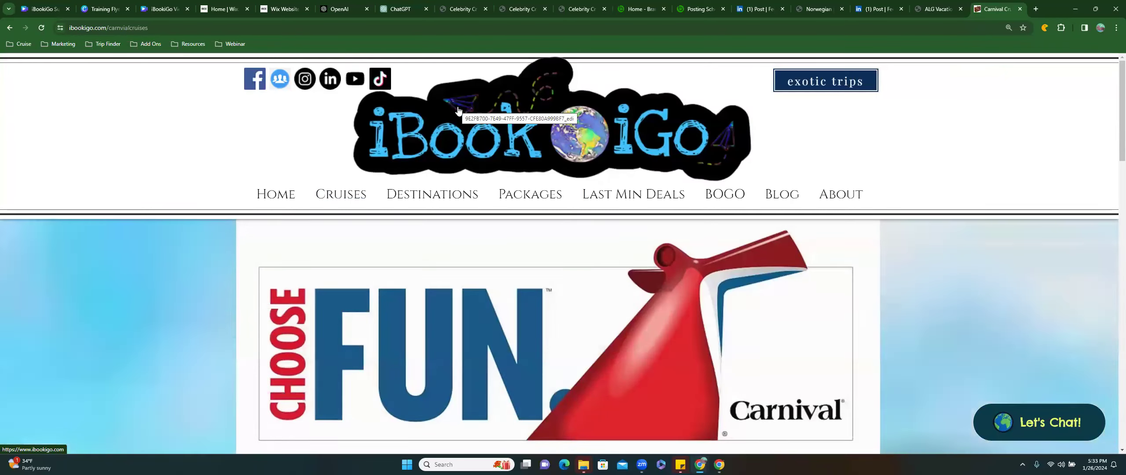
Examine the live Carnival page's port map, linked photo tiles, embedded video and port excursions area
scroll(482, 256, "down", 5)
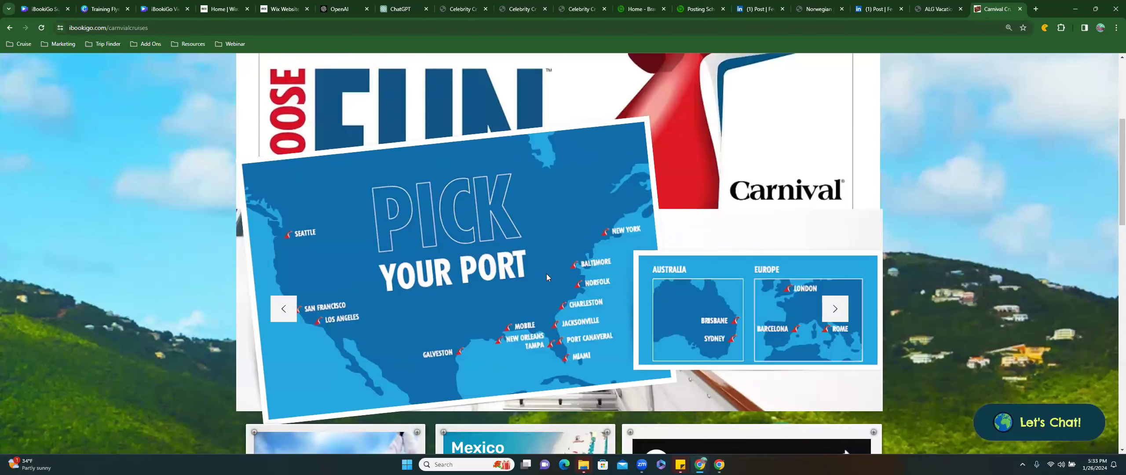
scroll(586, 282, "down", 7)
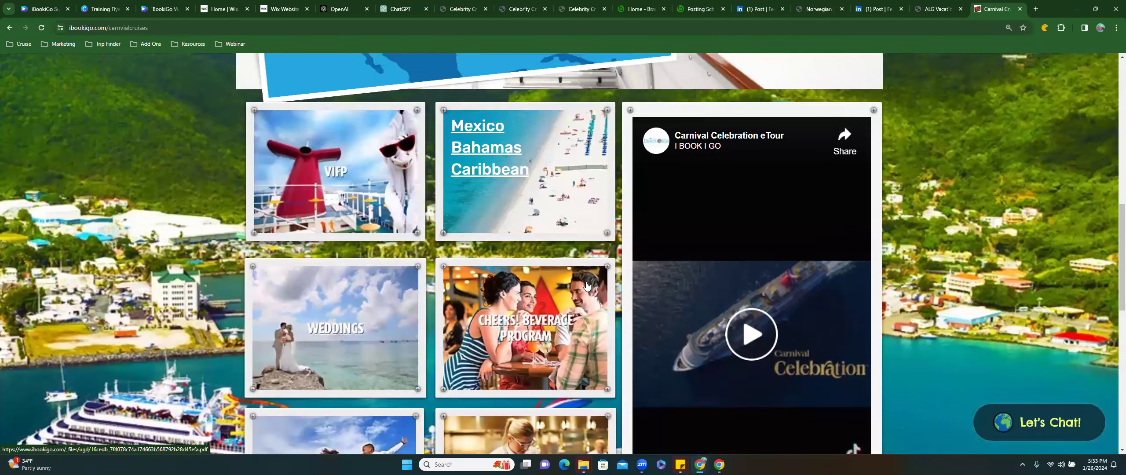
scroll(586, 285, "down", 2)
scroll(404, 347, "down", 4)
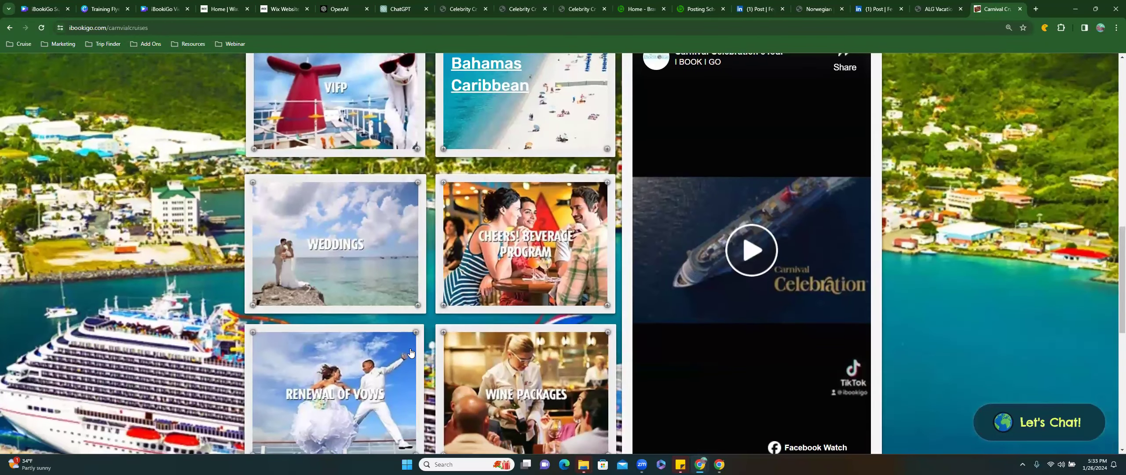
scroll(404, 329, "down", 3)
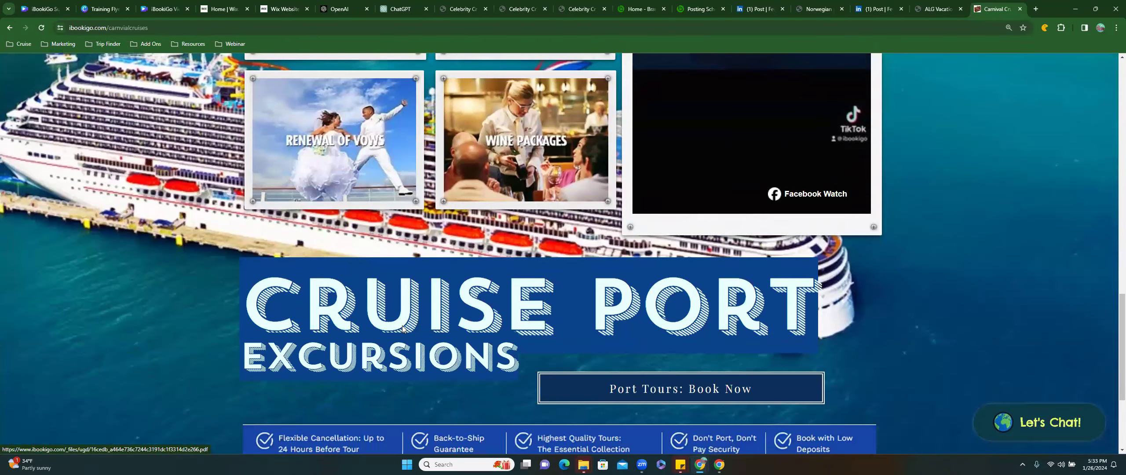
scroll(399, 324, "up", 10)
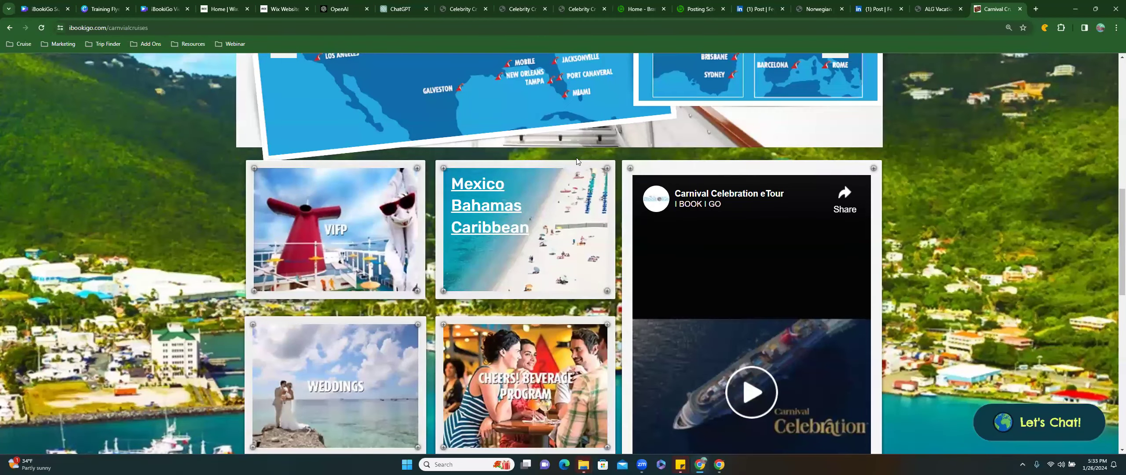
scroll(581, 200, "up", 8)
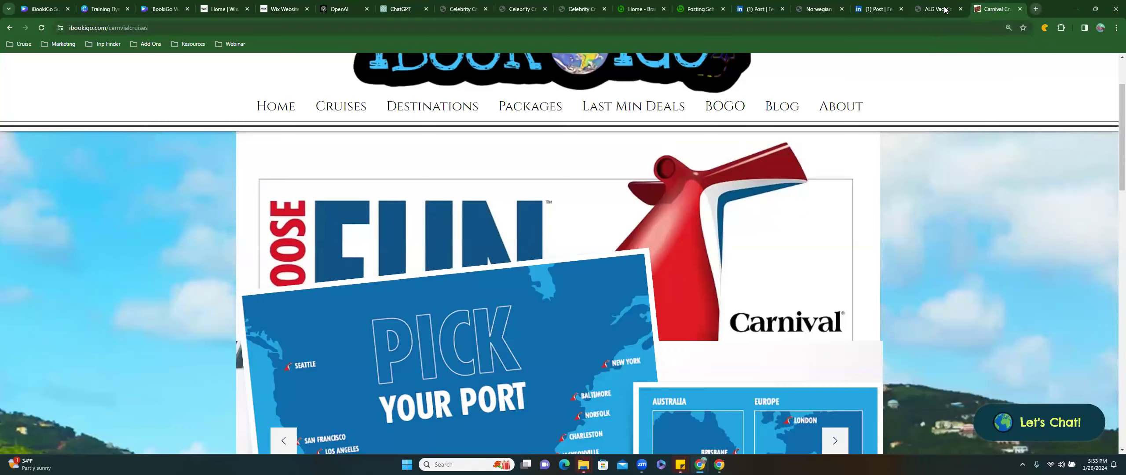
Search the web for American Queen Voyages in the ALG Vacations browser tab and open the cruise line's official website
left_click(929, 14)
left_click(881, 27)
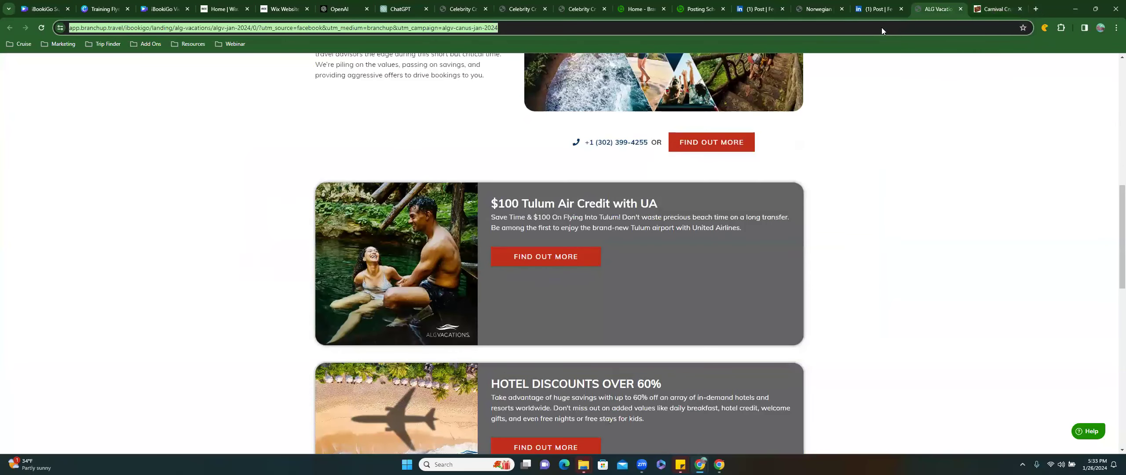
type("amercian qu")
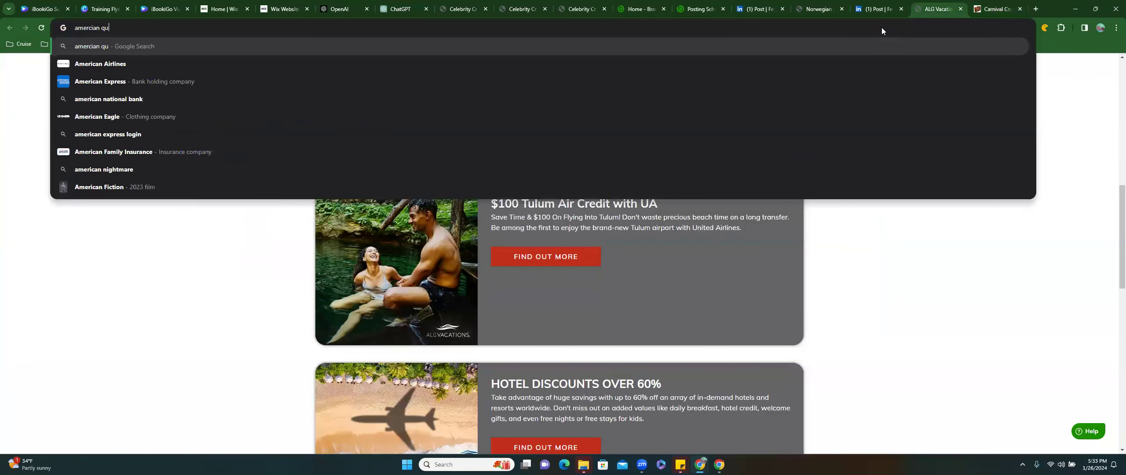
type("een voyages")
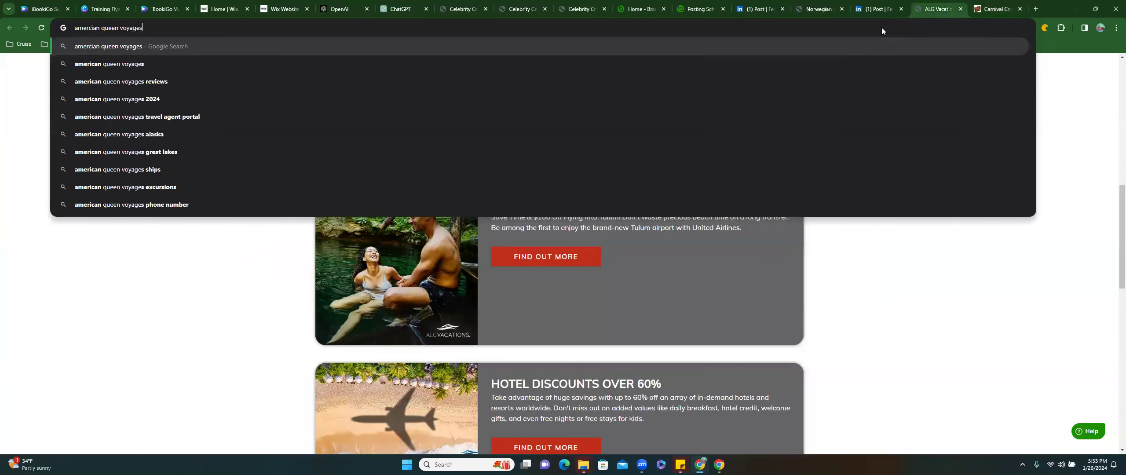
key("Return")
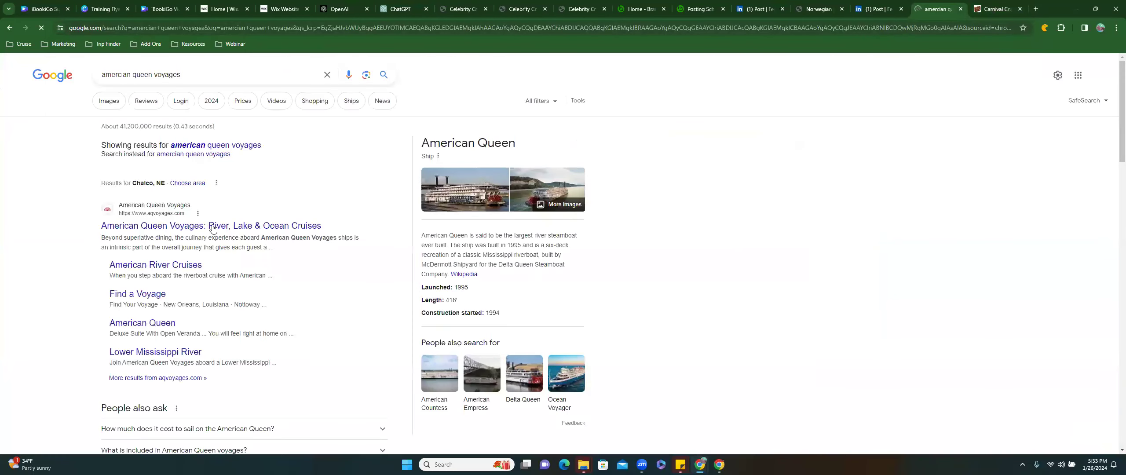
left_click(210, 232)
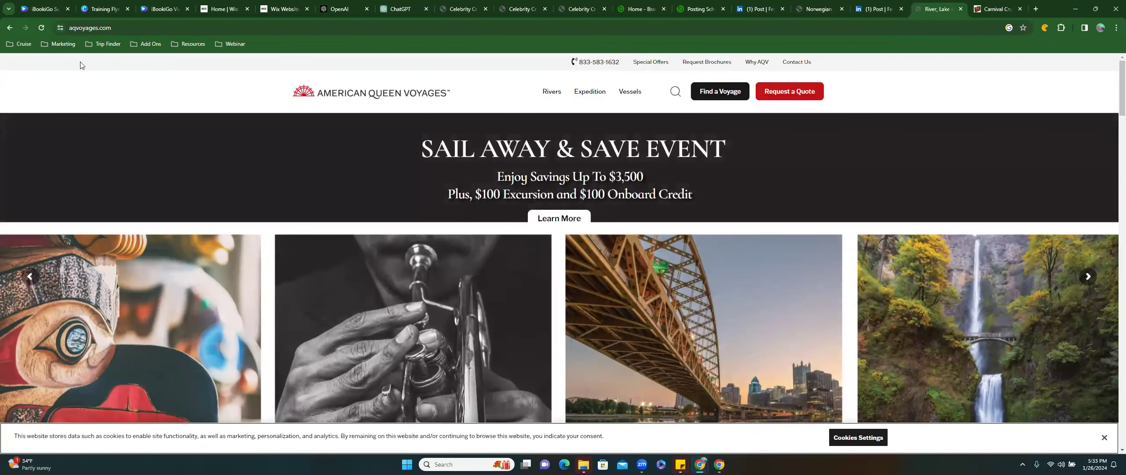
Open the bookmarked AQV travel agents portal and show its marketing collateral options
left_click(19, 44)
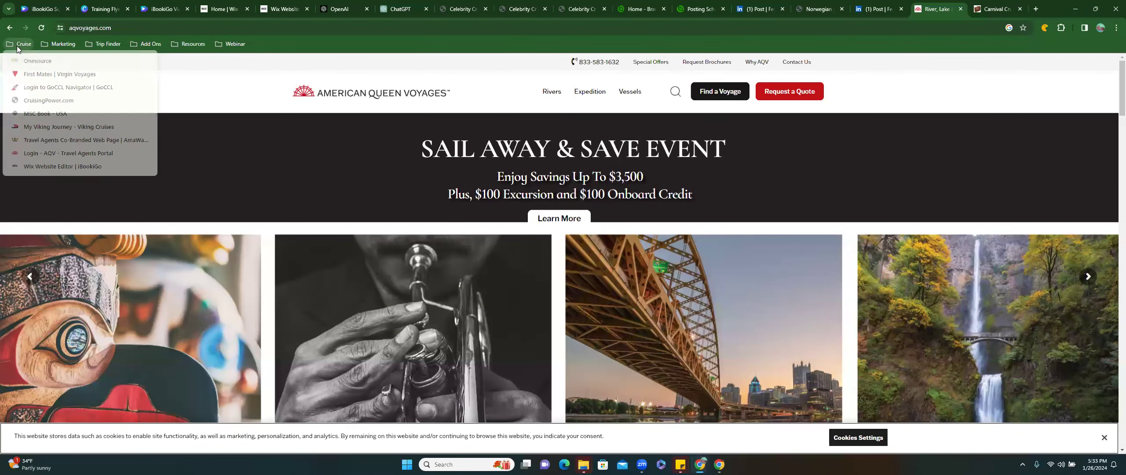
left_click(44, 155)
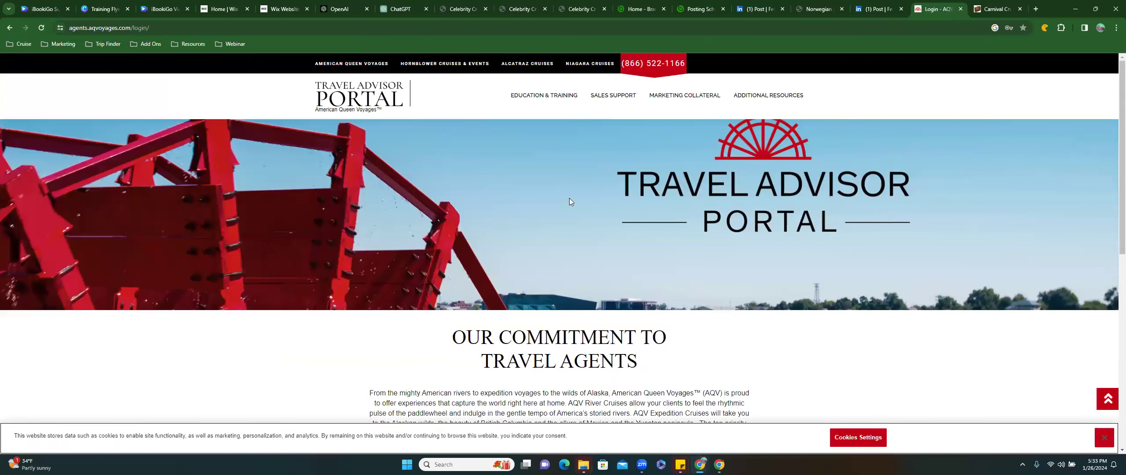
scroll(569, 198, "down", 10)
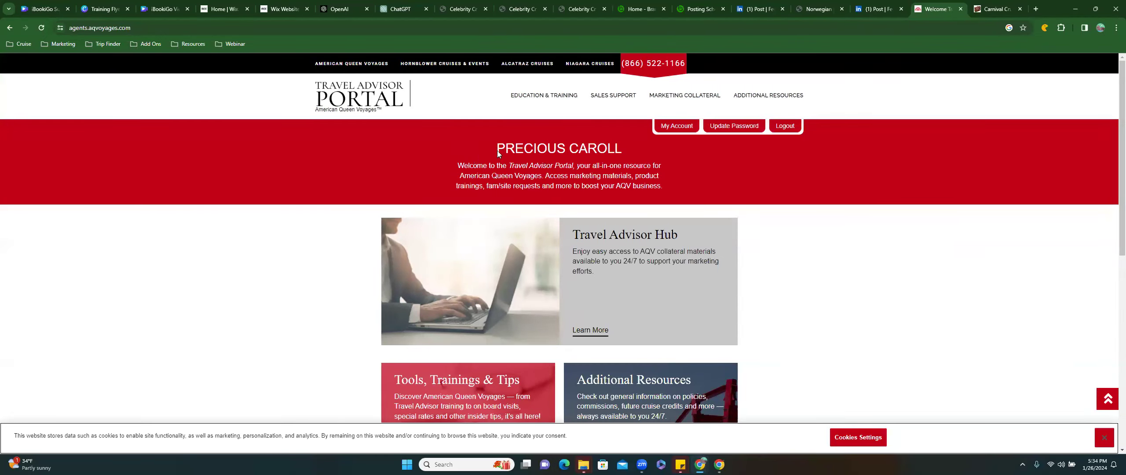
mouse_move(685, 95)
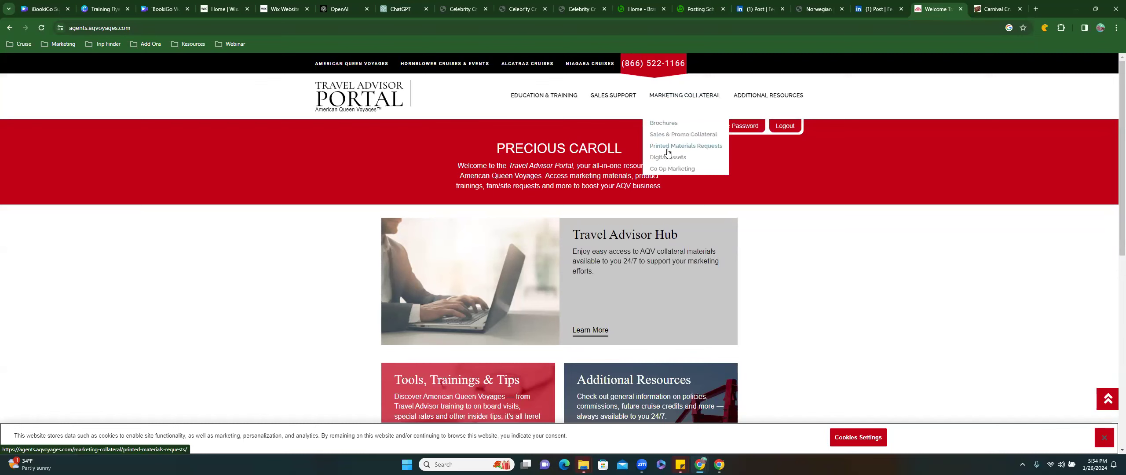
Return to the Wix editor, open the site's page management and start adding a new page
left_click(275, 5)
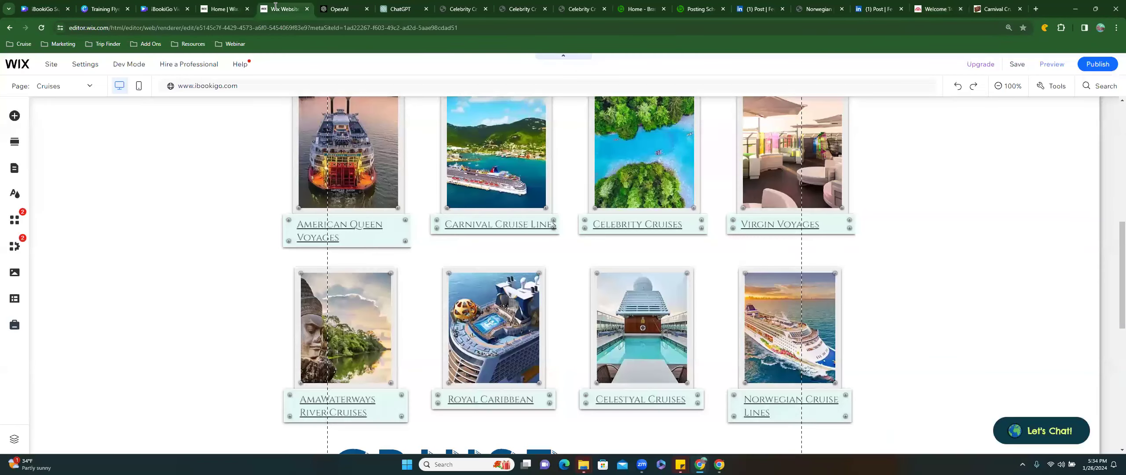
scroll(257, 226, "up", 4)
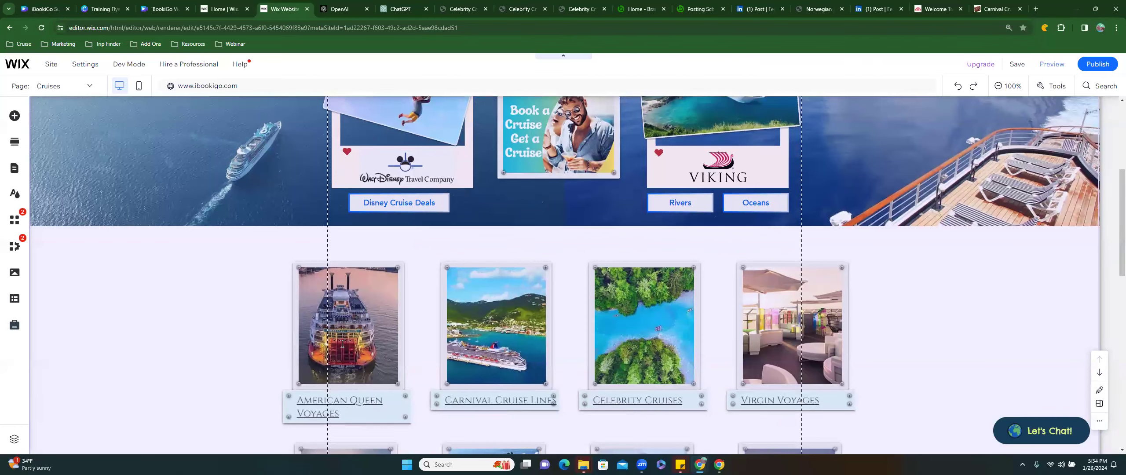
scroll(298, 286, "up", 5)
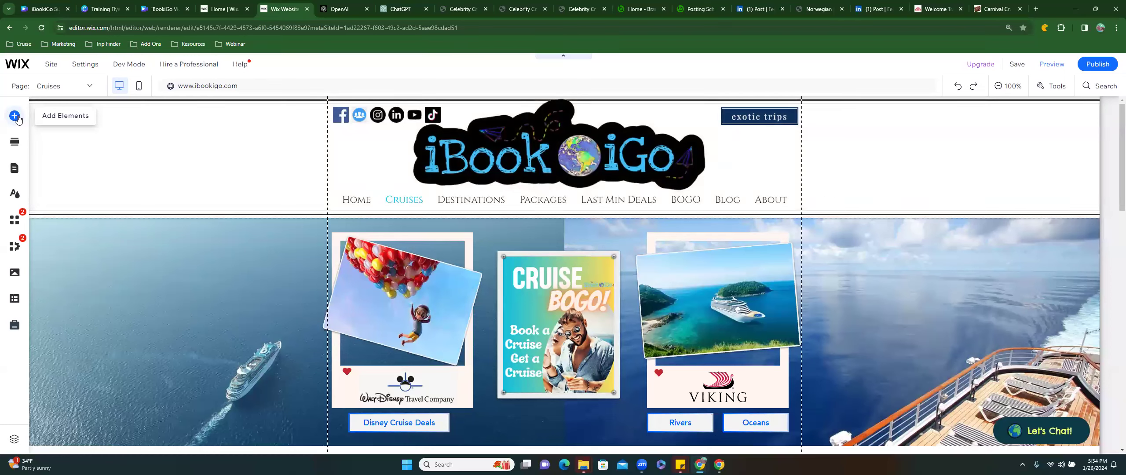
left_click(90, 87)
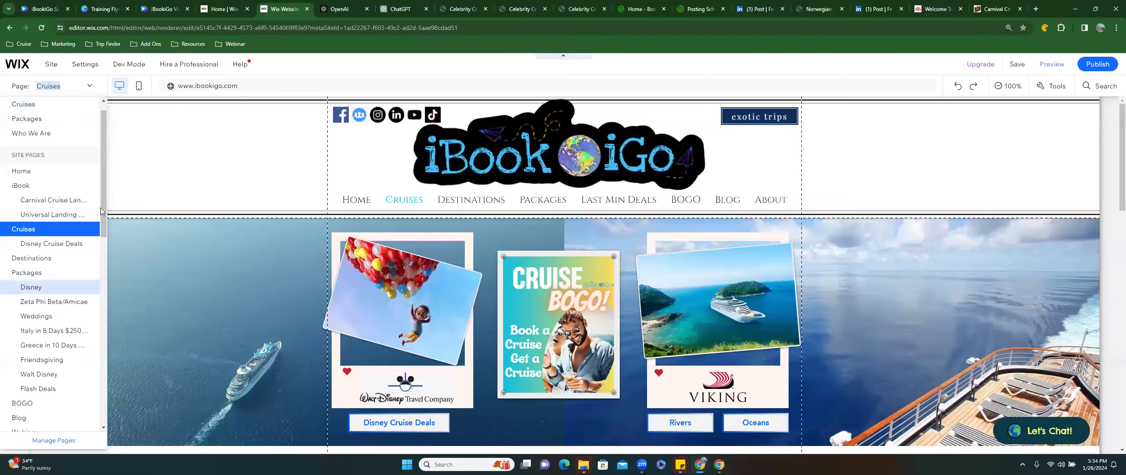
scroll(52, 215, "down", 10)
left_click(52, 445)
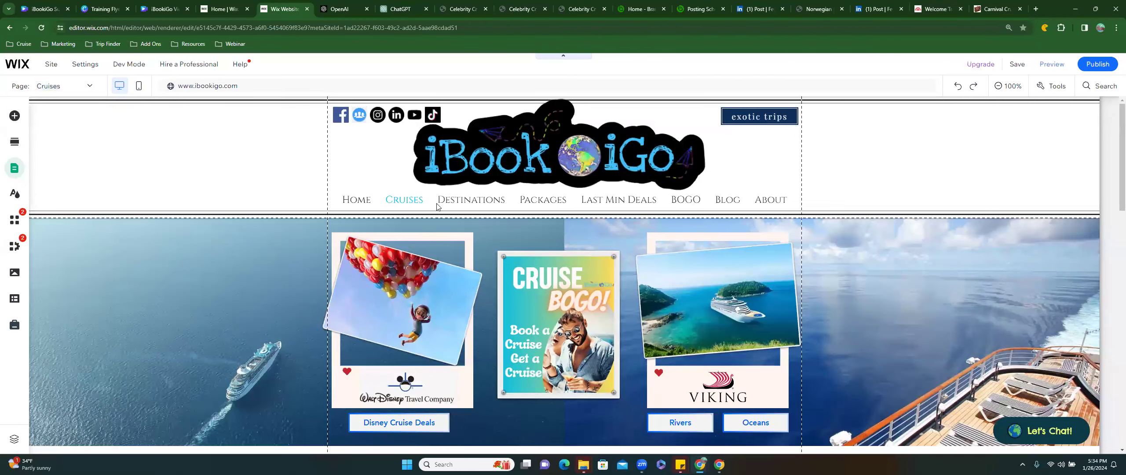
double_click(449, 190)
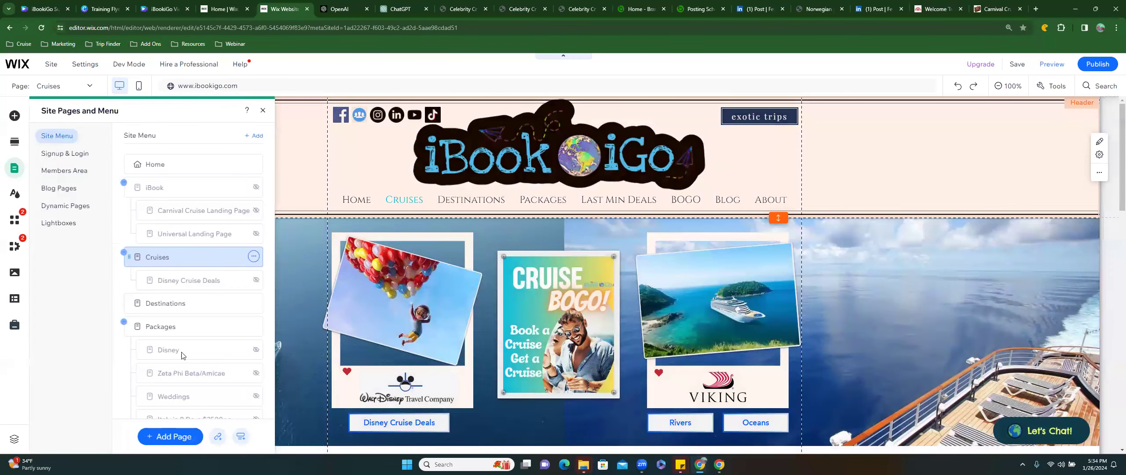
left_click(169, 437)
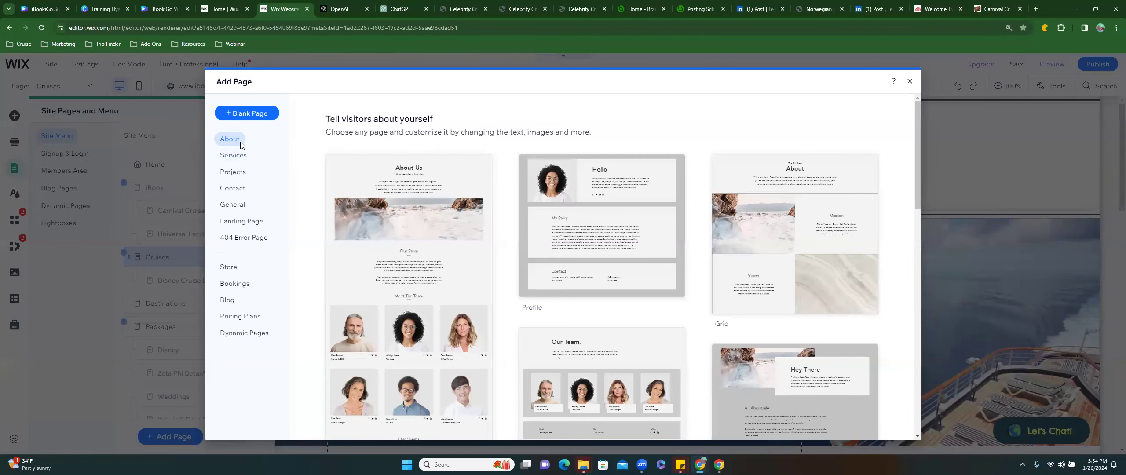
Browse the Services page templates for the new page's layout
left_click(232, 159)
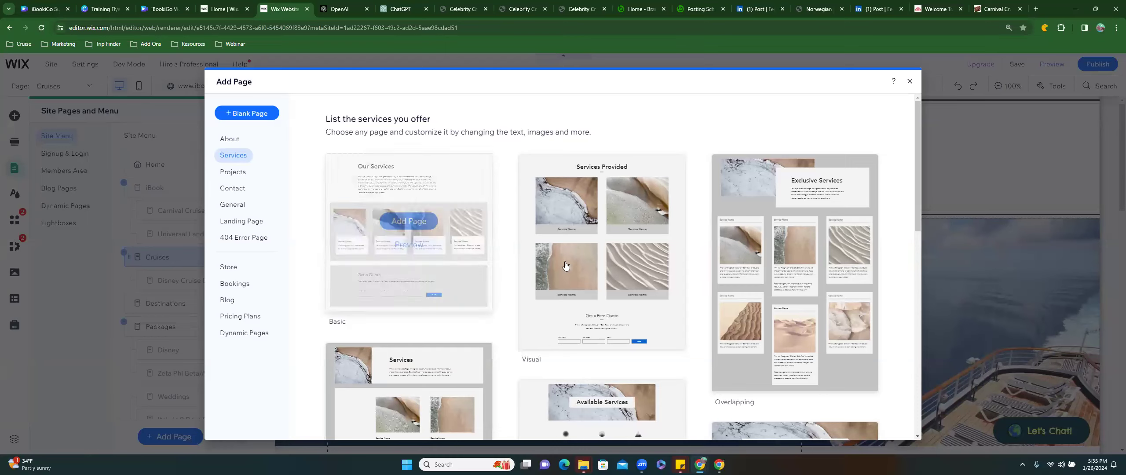
mouse_move(599, 278)
scroll(598, 278, "down", 4)
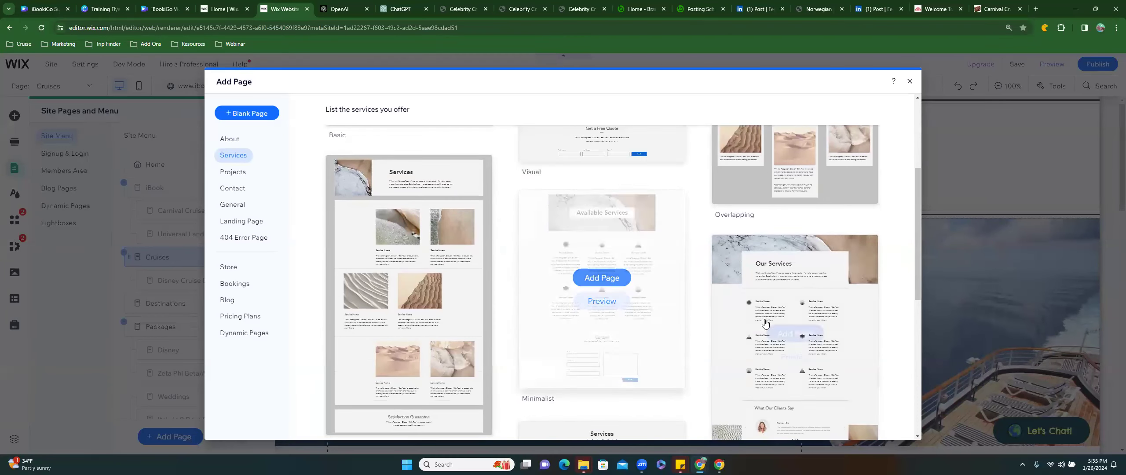
scroll(765, 323, "down", 5)
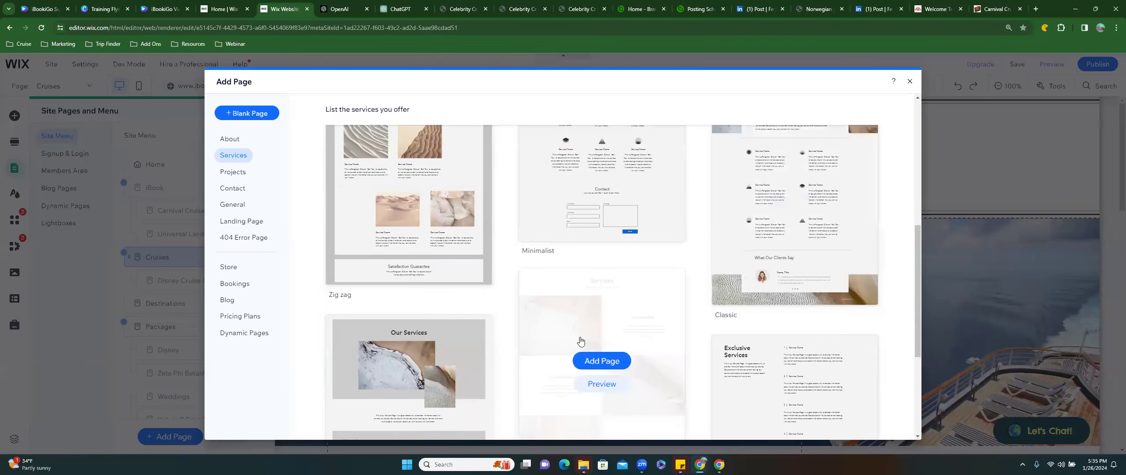
scroll(464, 340, "down", 2)
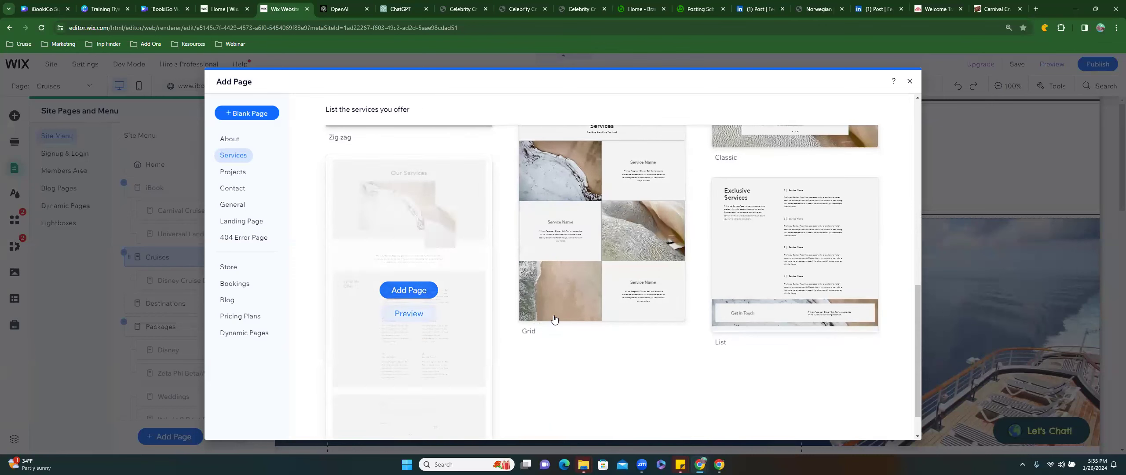
scroll(565, 310, "up", 1)
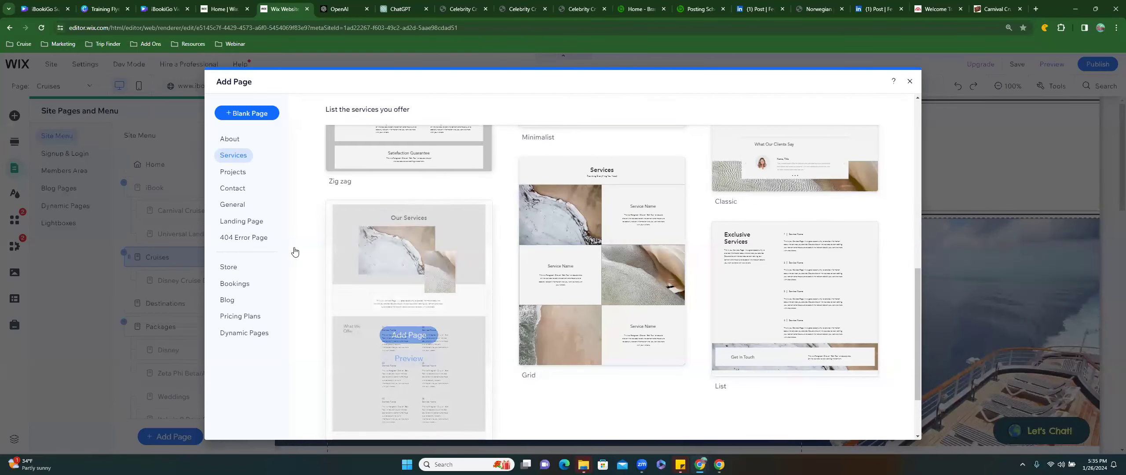
Switch back to the AQV Travel Advisor Portal, review its resource sections and select the Travel Advisor Hub description text
left_click(933, 9)
scroll(520, 284, "down", 6)
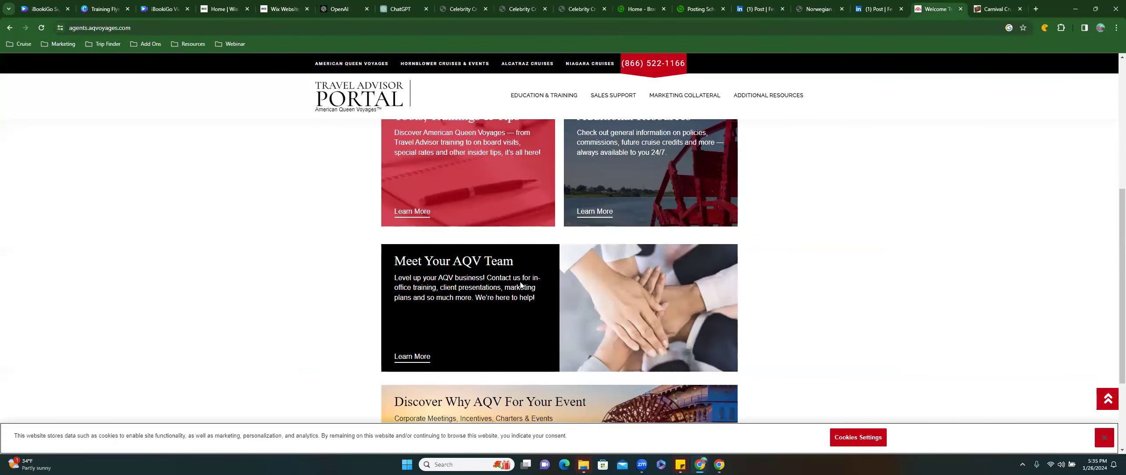
scroll(520, 285, "up", 4)
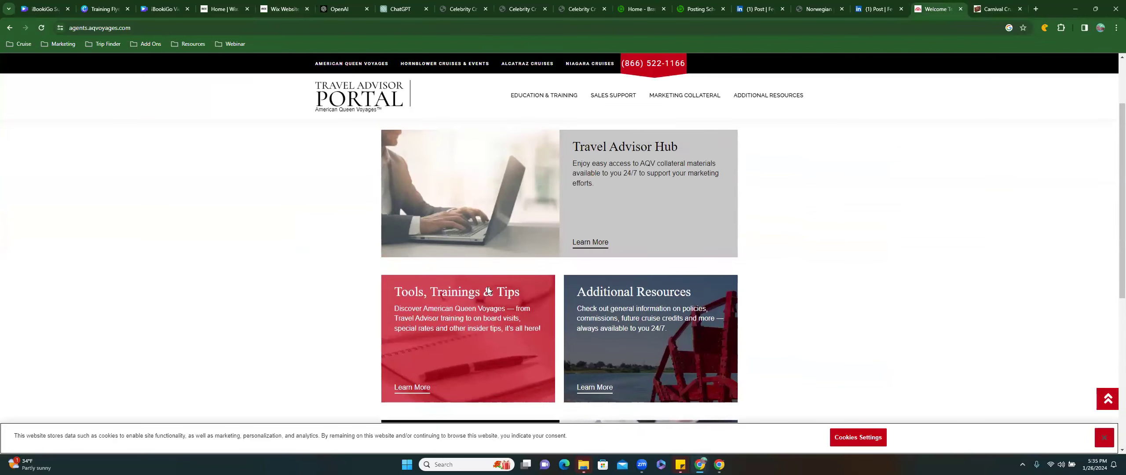
scroll(487, 287, "up", 1)
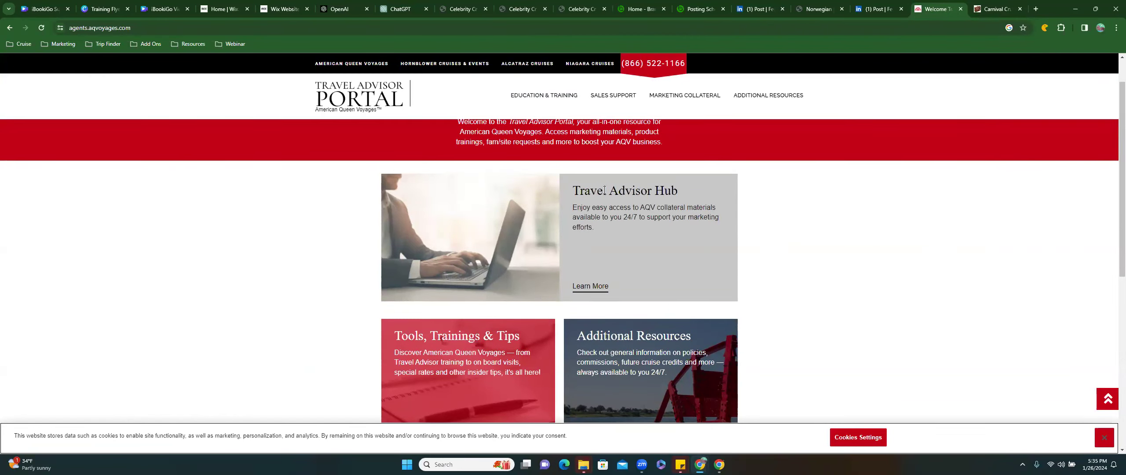
left_click_drag(572, 207, 717, 224)
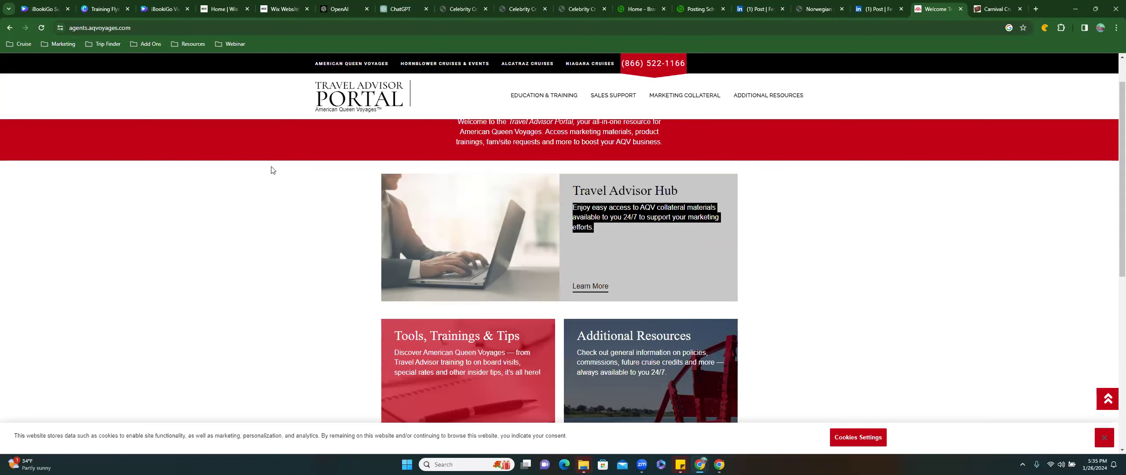
Look through the travel advisor portal's home page, then open and read the Co Op Marketing page in the marketing collateral
scroll(603, 305, "down", 4)
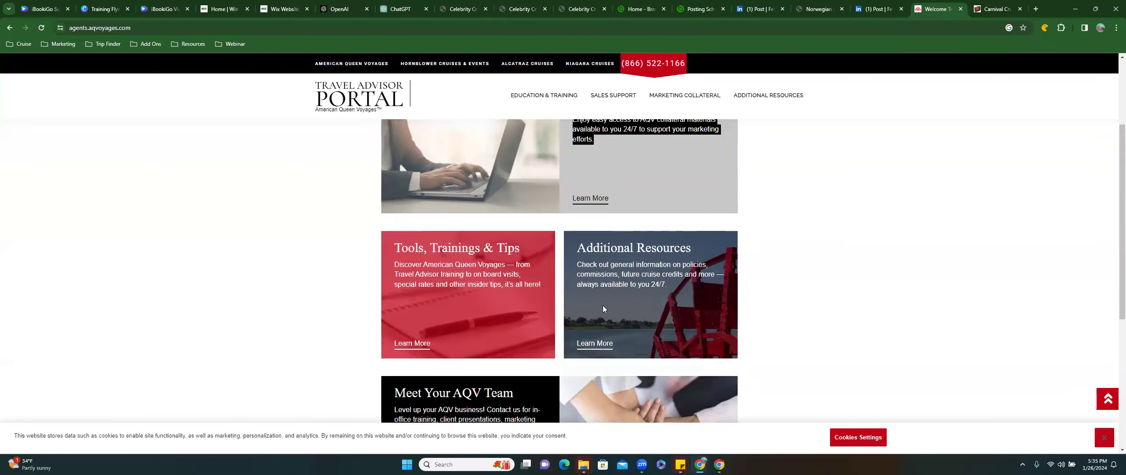
scroll(603, 305, "up", 1)
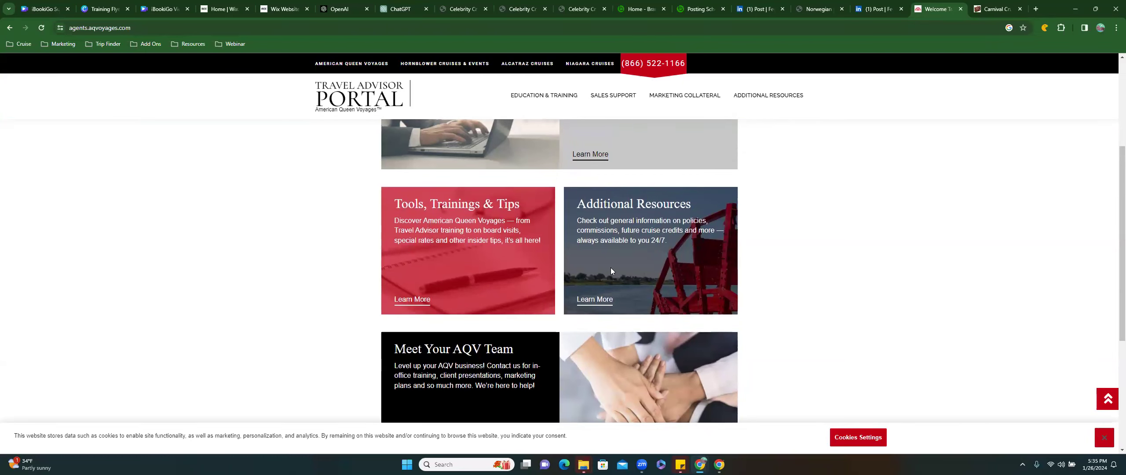
scroll(626, 225, "up", 4)
mouse_move(659, 97)
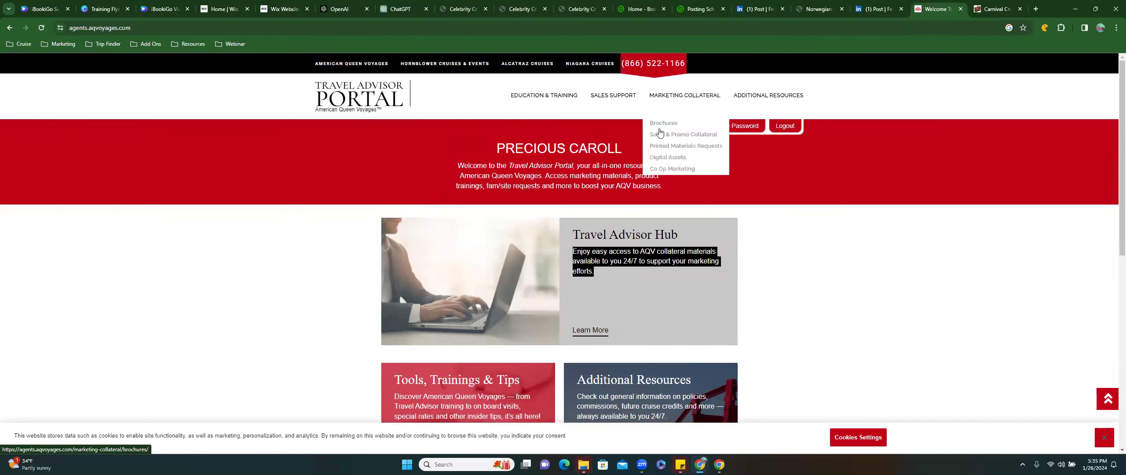
left_click(664, 169)
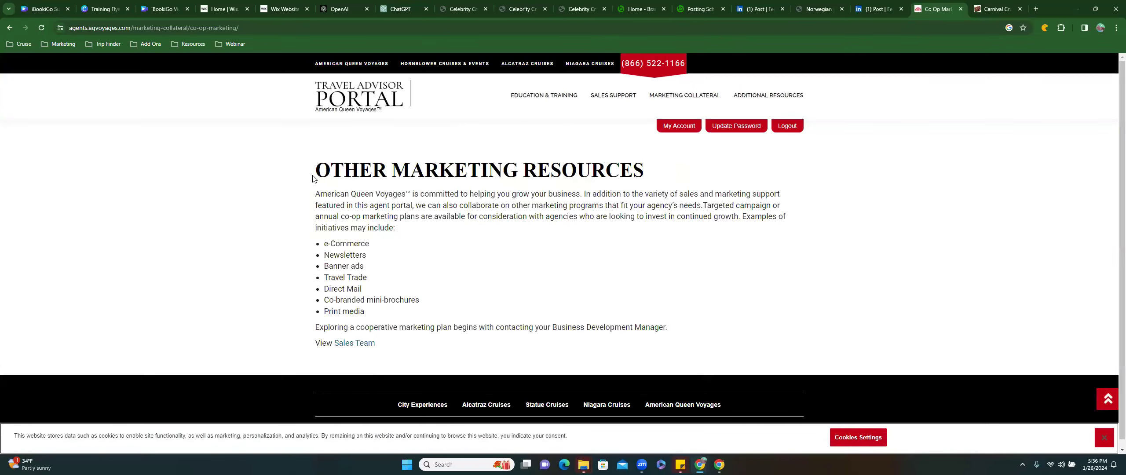
scroll(489, 260, "down", 1)
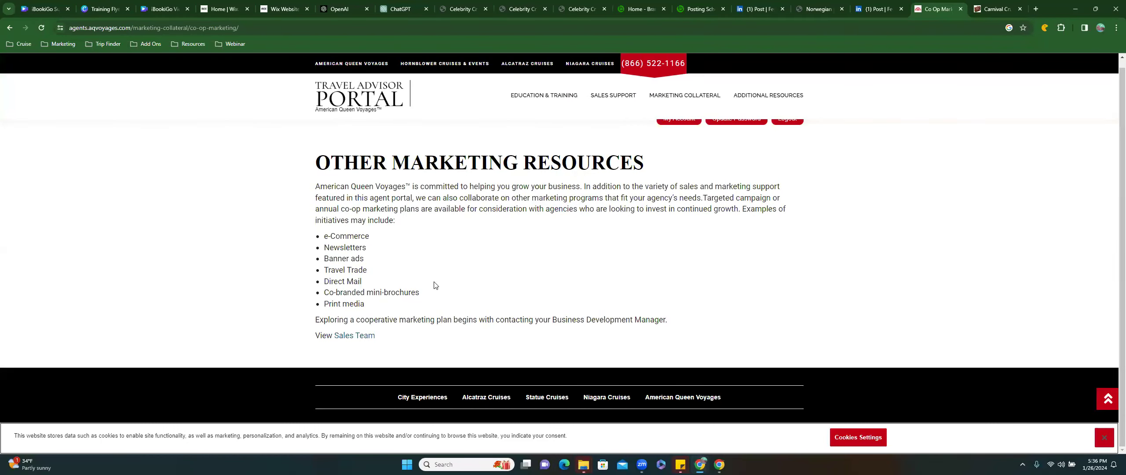
scroll(460, 308, "up", 1)
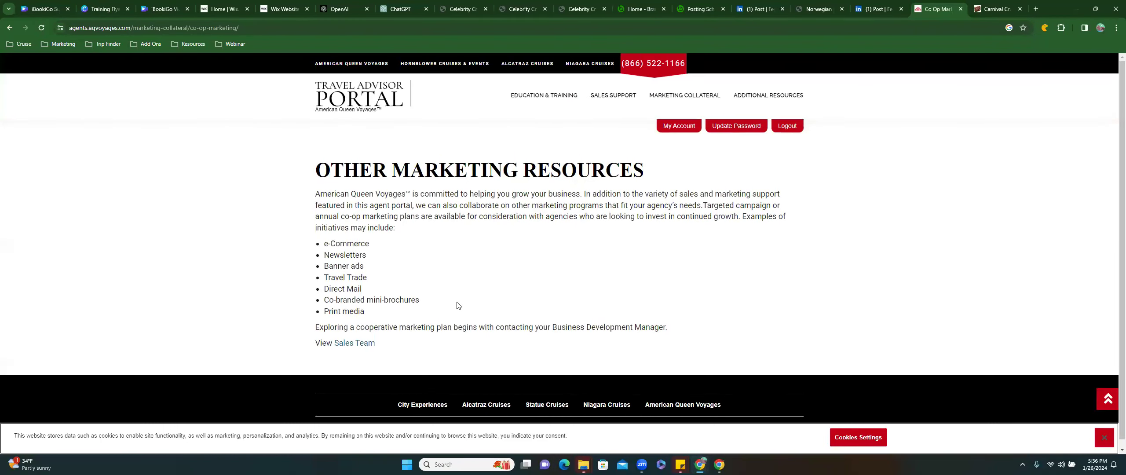
Open the portal's Digital Assets library and look through its asset categories down to Videos
mouse_move(673, 96)
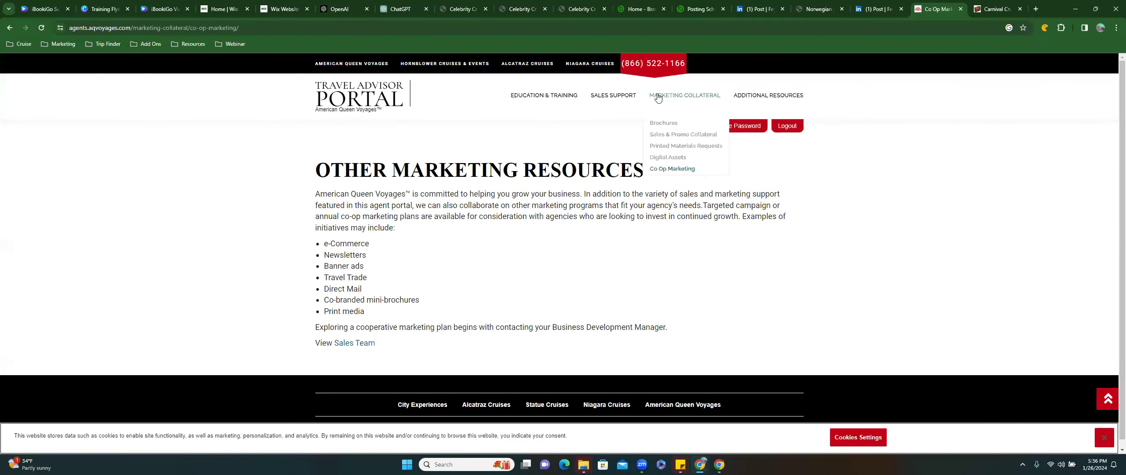
left_click(664, 159)
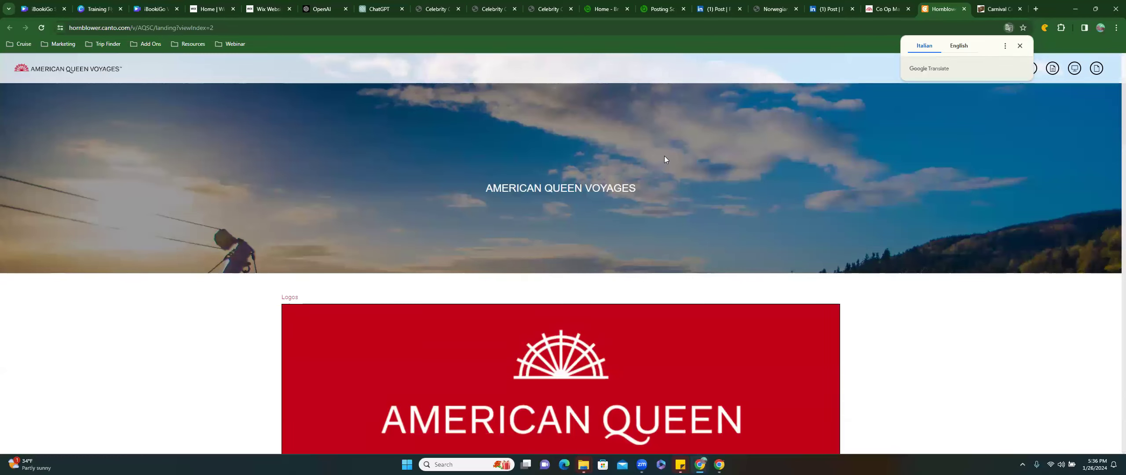
scroll(859, 206, "down", 10)
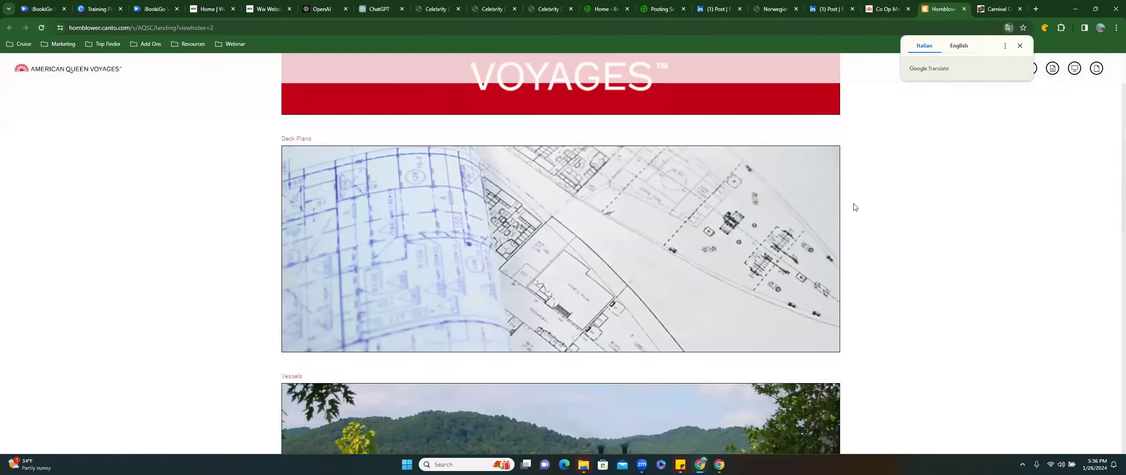
scroll(855, 207, "down", 10)
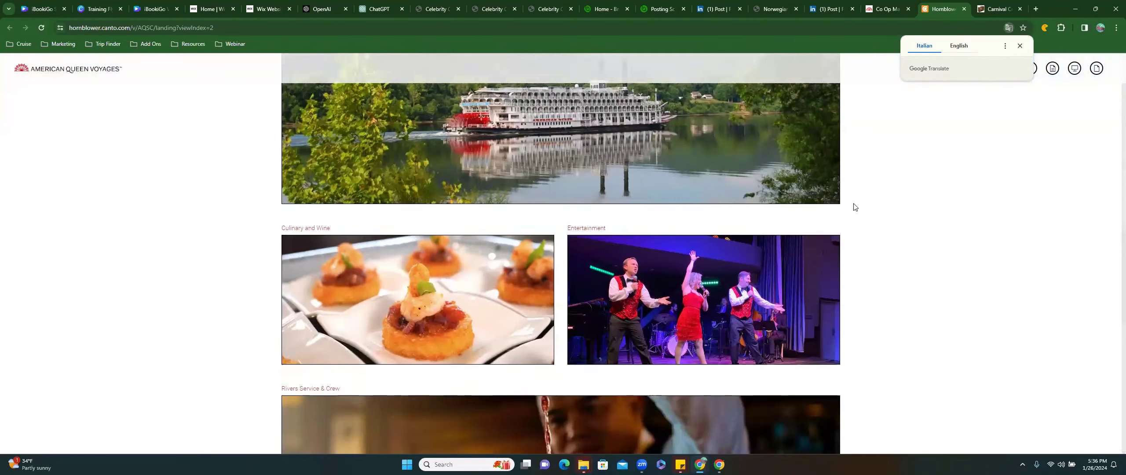
scroll(854, 206, "down", 3)
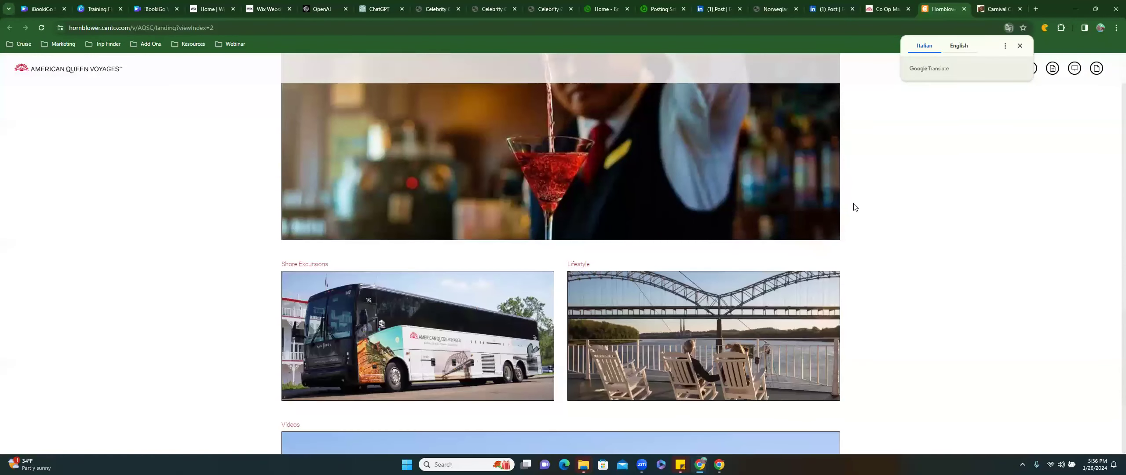
scroll(854, 206, "down", 4)
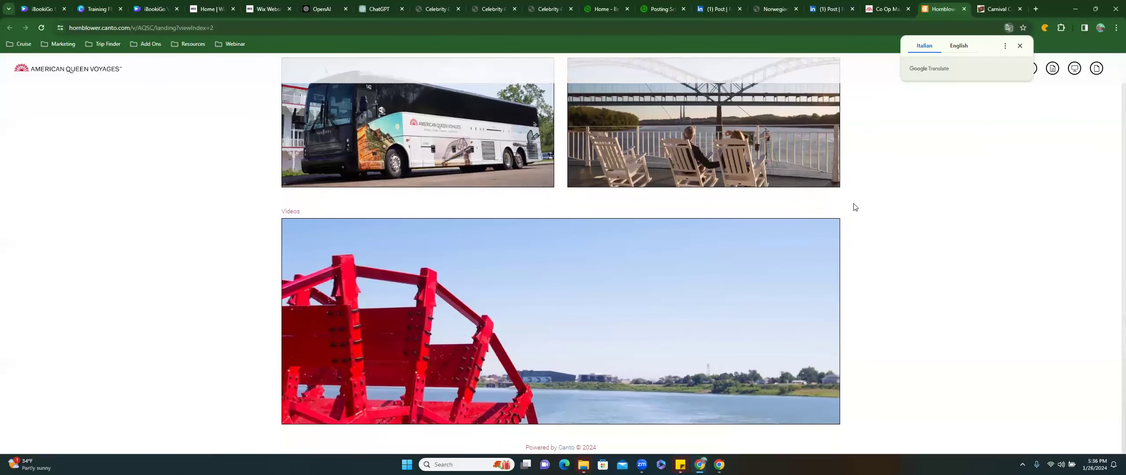
scroll(533, 352, "up", 4)
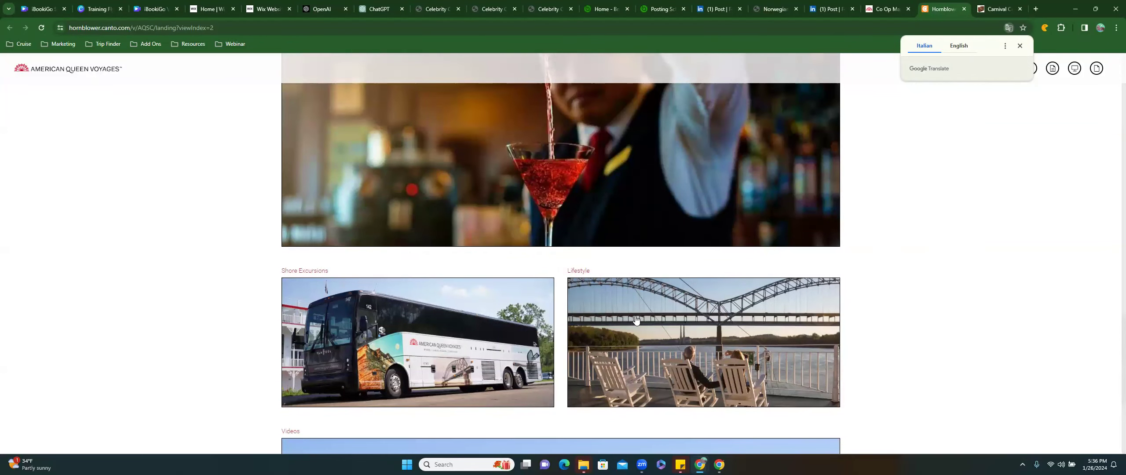
scroll(635, 320, "up", 3)
scroll(529, 271, "up", 4)
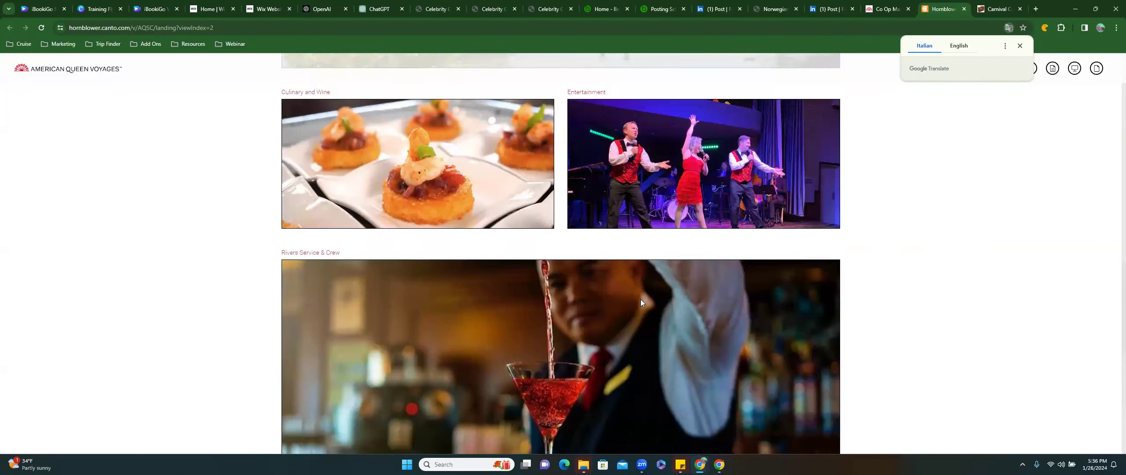
Open the Culinary and Wine category, then browse the photos in the Lifestyle album
left_click(429, 312)
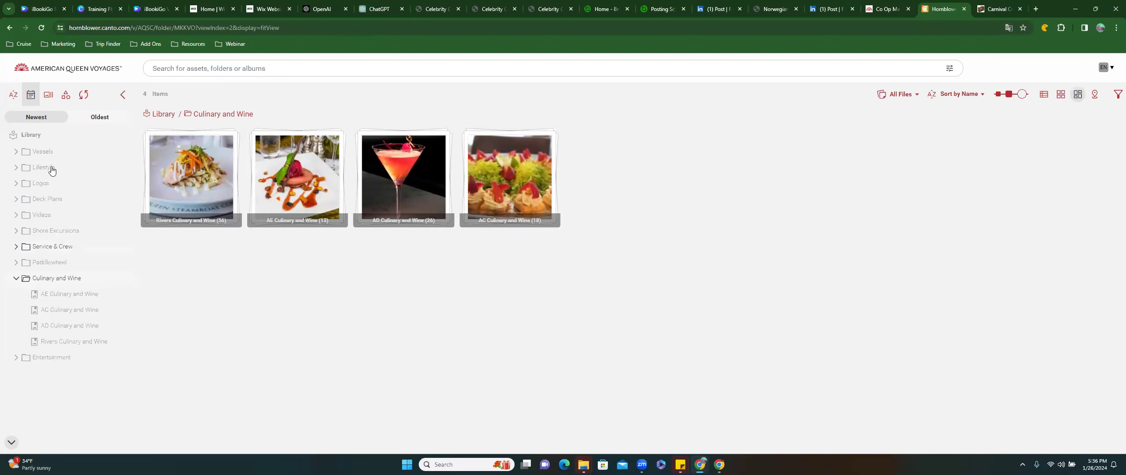
left_click(16, 167)
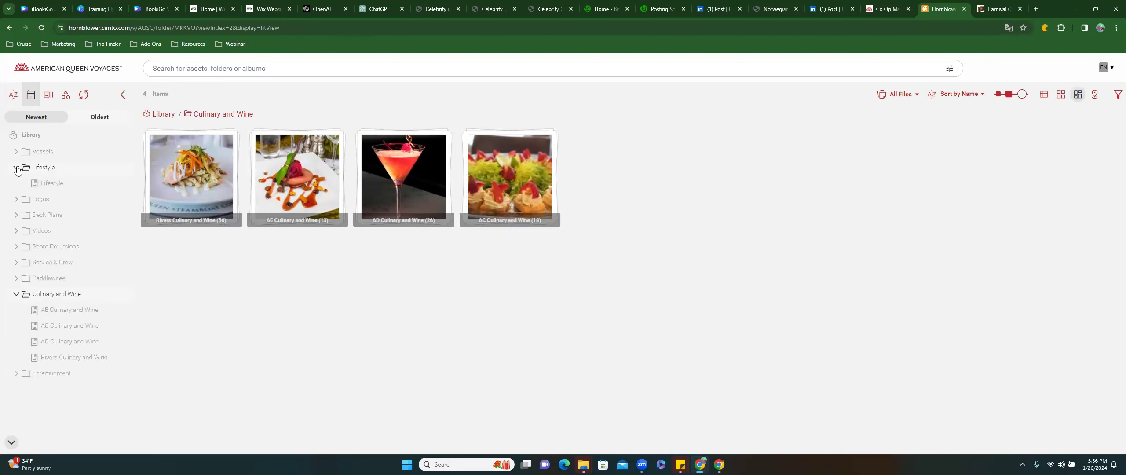
left_click(54, 184)
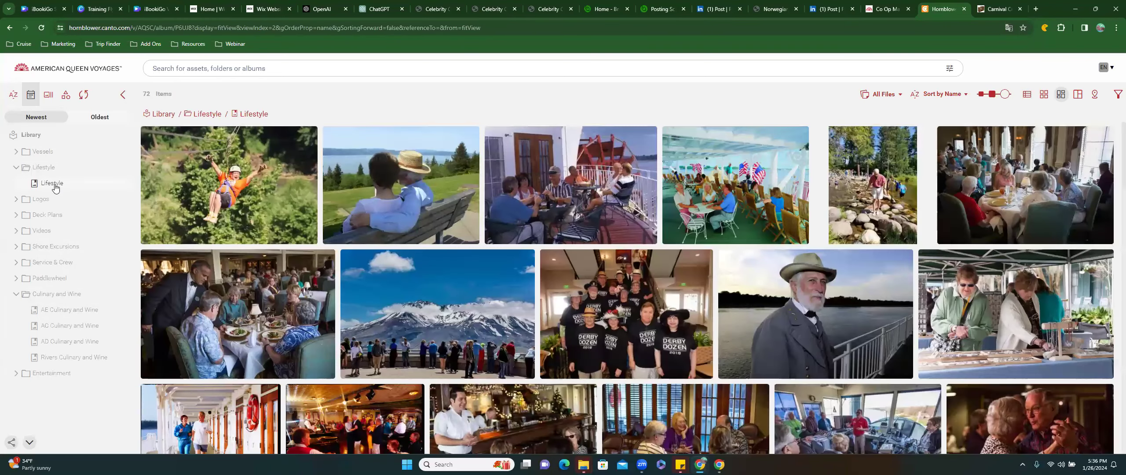
scroll(578, 296, "down", 7)
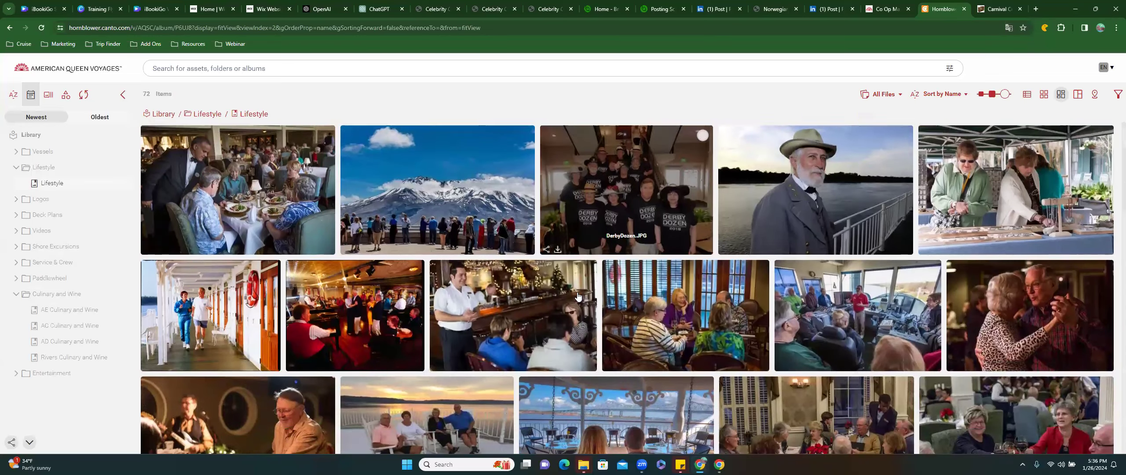
scroll(578, 296, "down", 1)
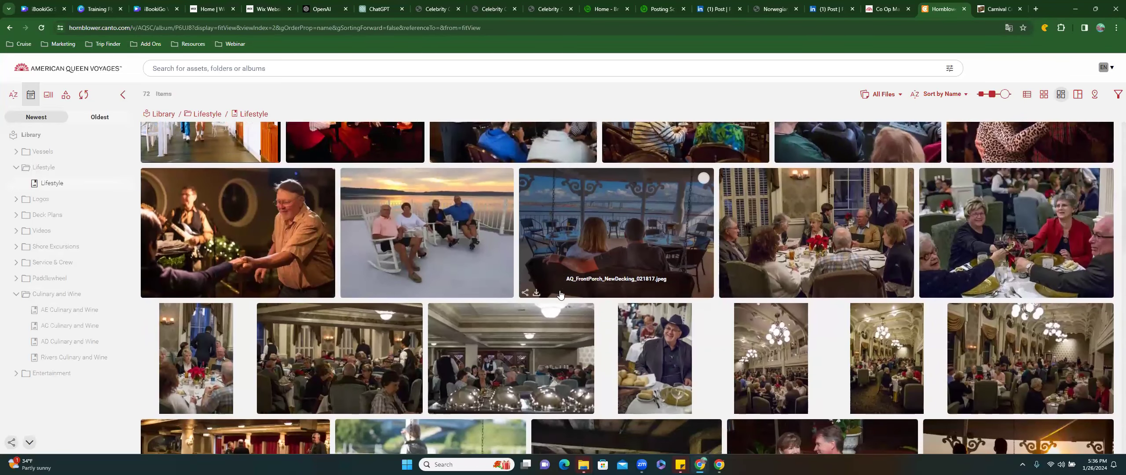
View the RGB PNG logos album, then look through the deck plan albums from All Deck Plans to American Countess
left_click(16, 200)
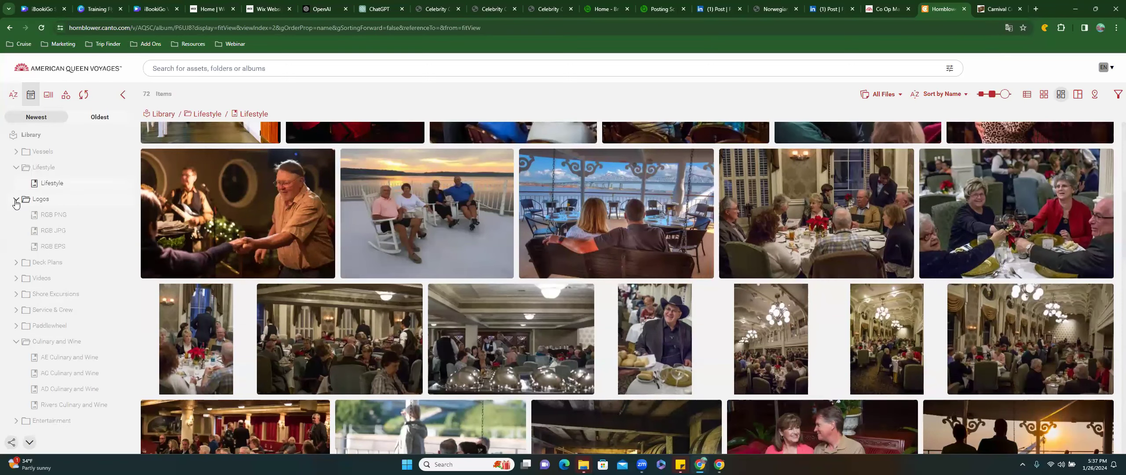
left_click(47, 215)
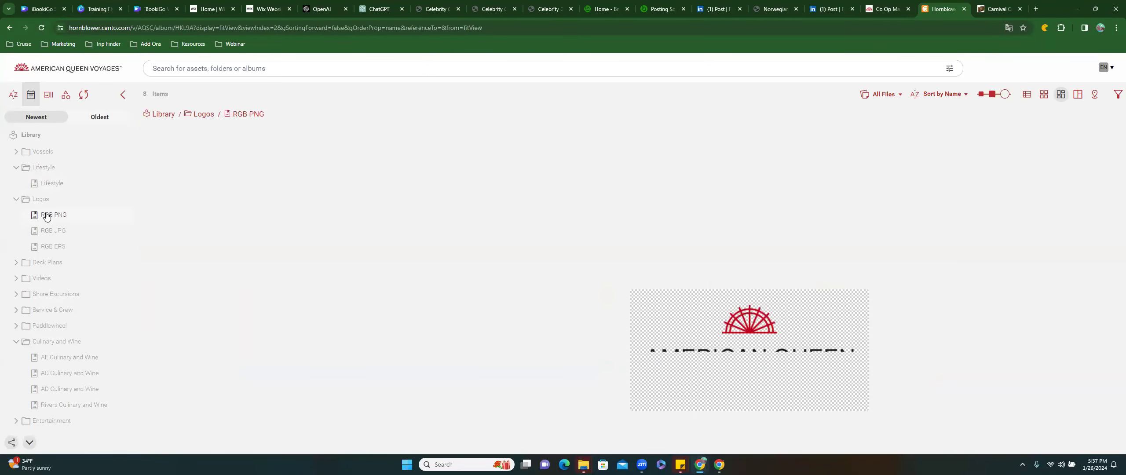
left_click(47, 262)
left_click(56, 282)
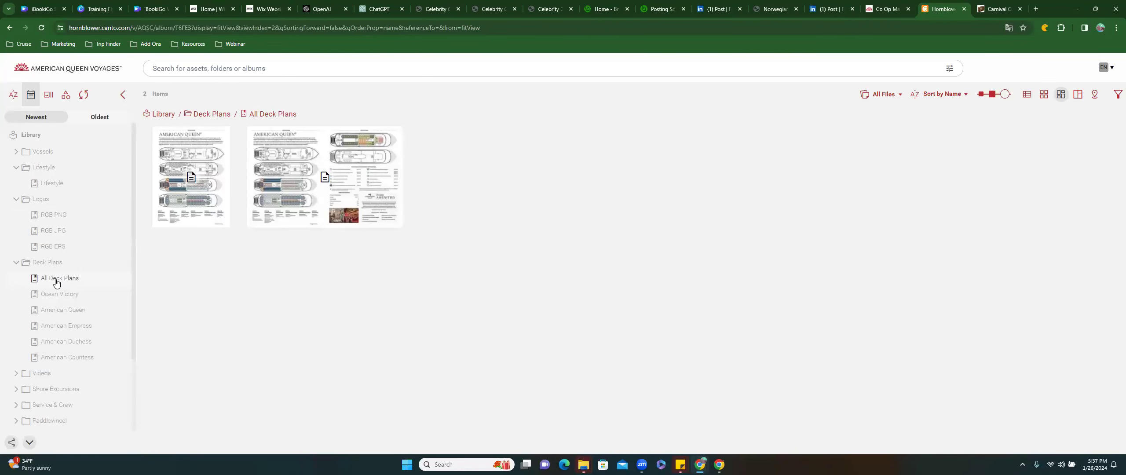
left_click(60, 294)
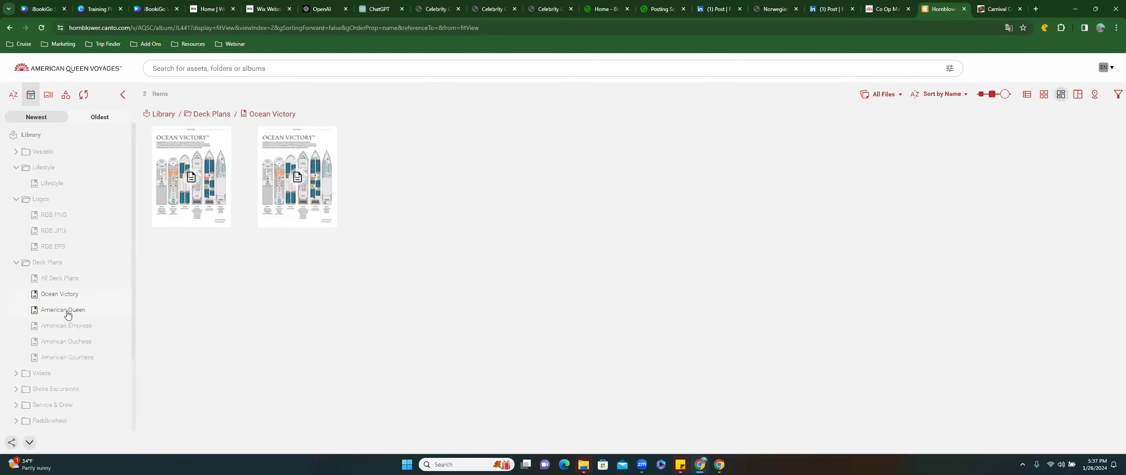
left_click(66, 310)
left_click(71, 329)
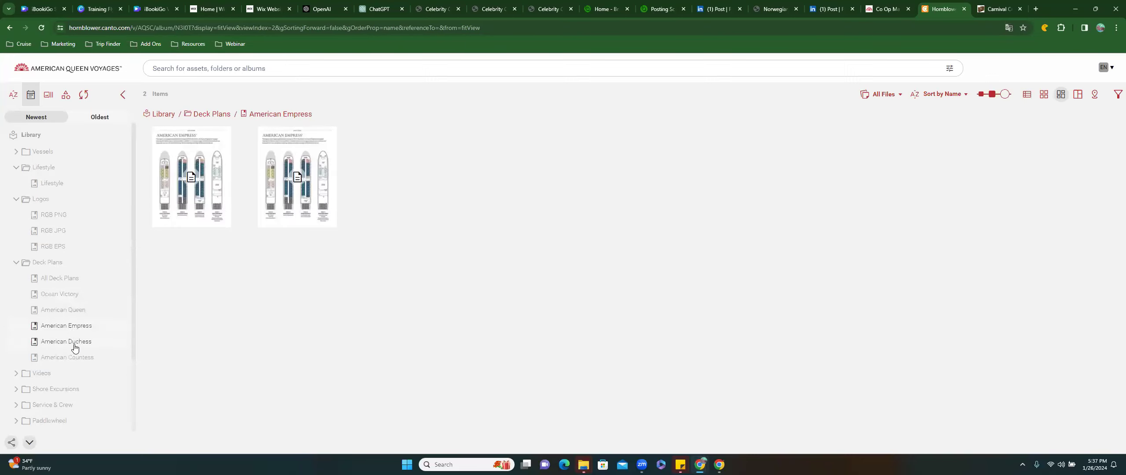
left_click(73, 344)
left_click(67, 358)
Expand the Videos folder, check its Destination subfolder and open the Meet The Fleet album
left_click(42, 373)
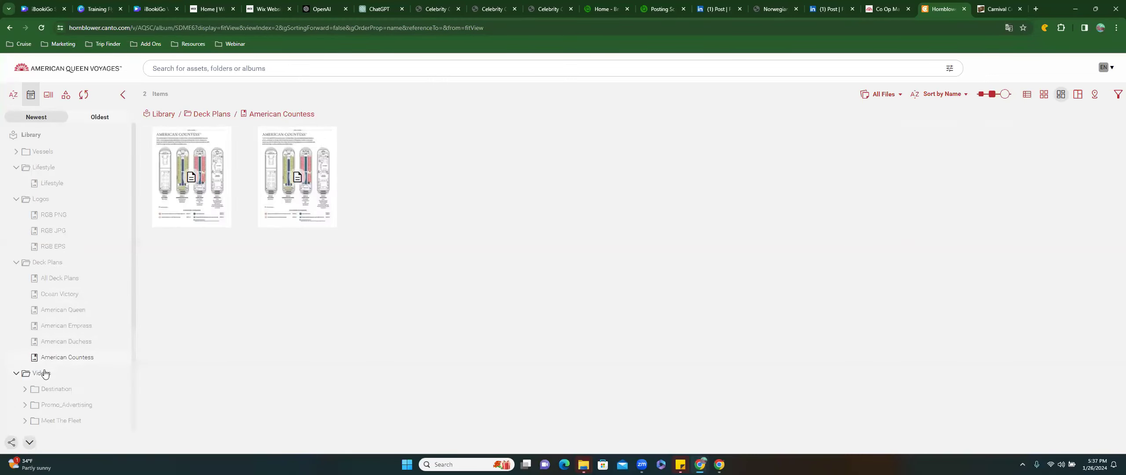
left_click(56, 388)
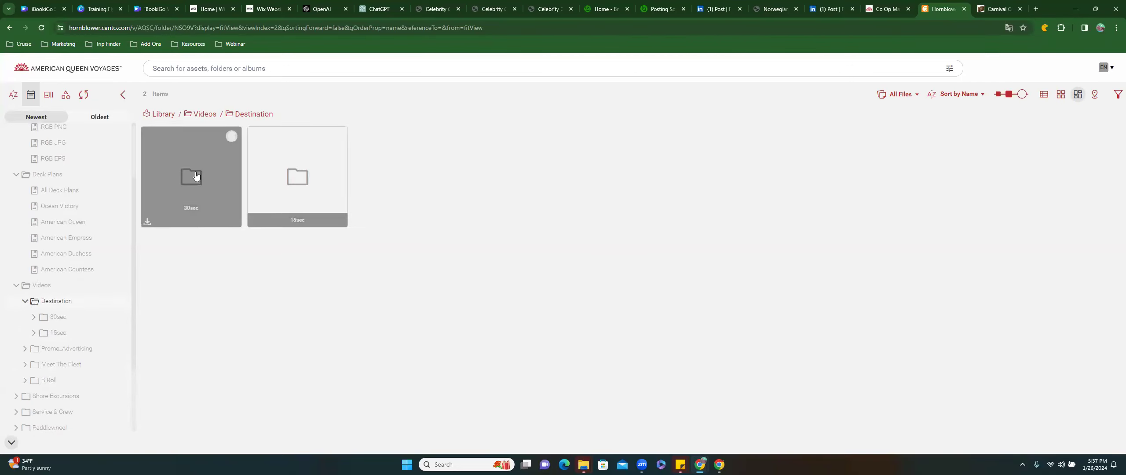
left_click(55, 366)
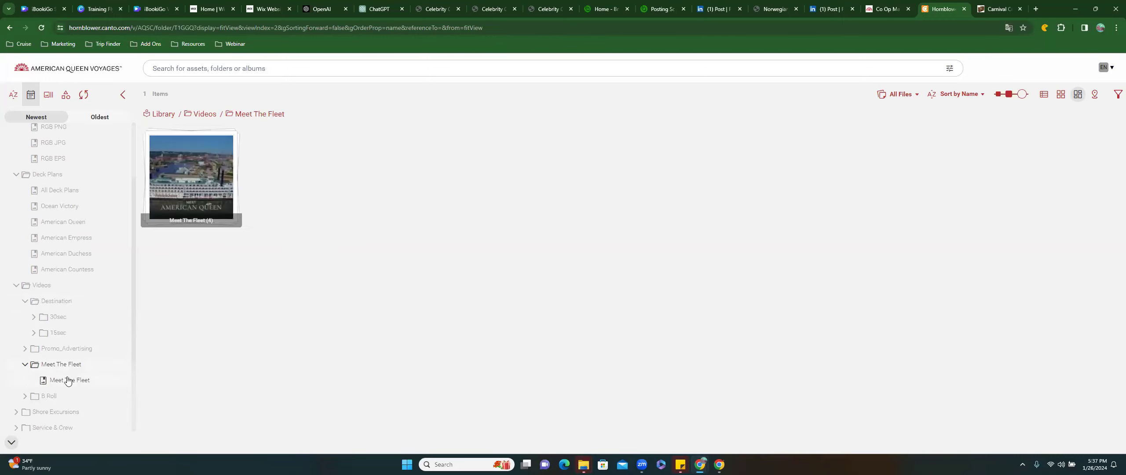
left_click(172, 172)
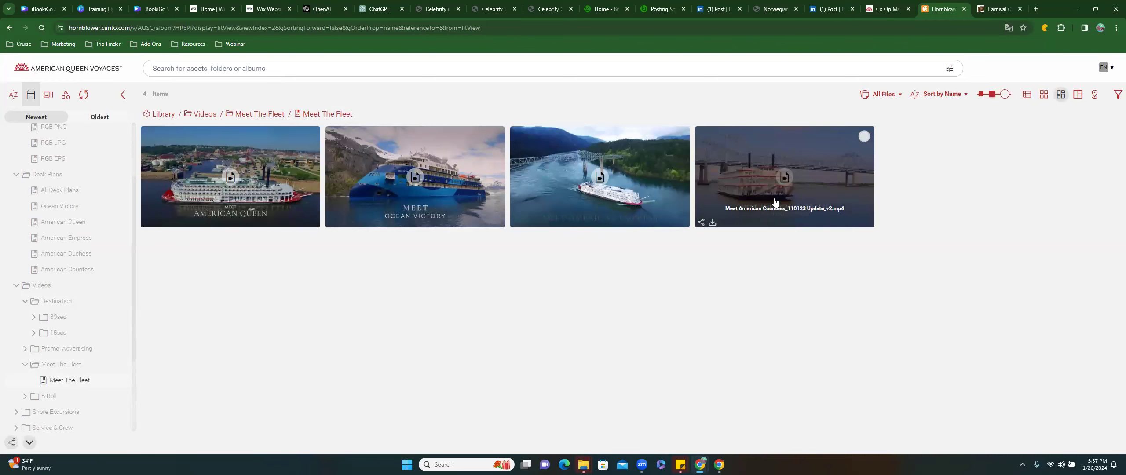
Download the original files of the American Queen, Ocean Victory, American Empress and American Countess videos from the Meet The Fleet album
left_click(158, 224)
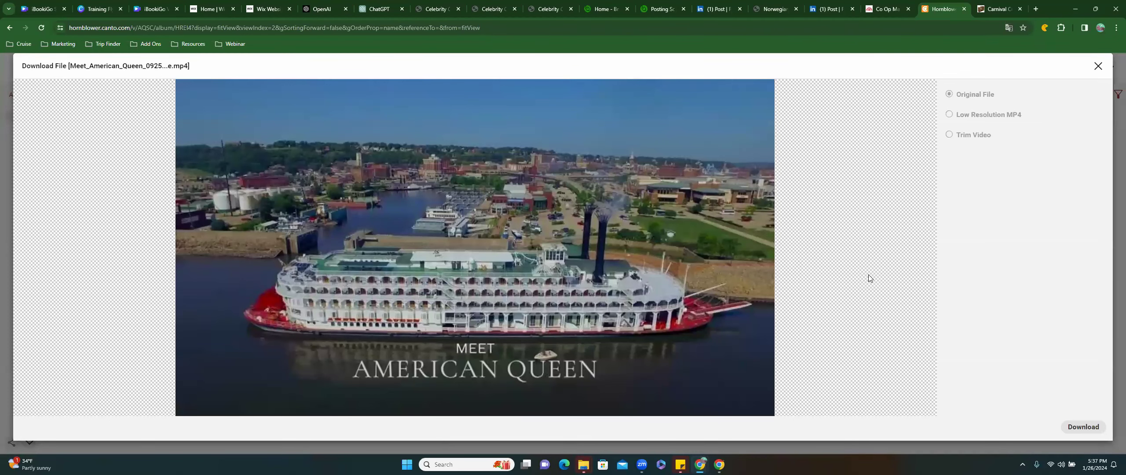
left_click(1081, 428)
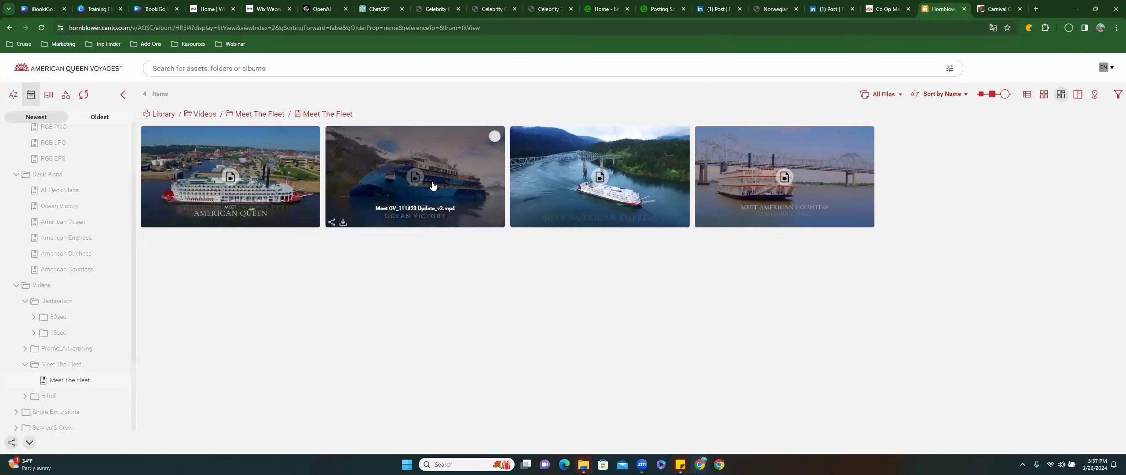
left_click(343, 223)
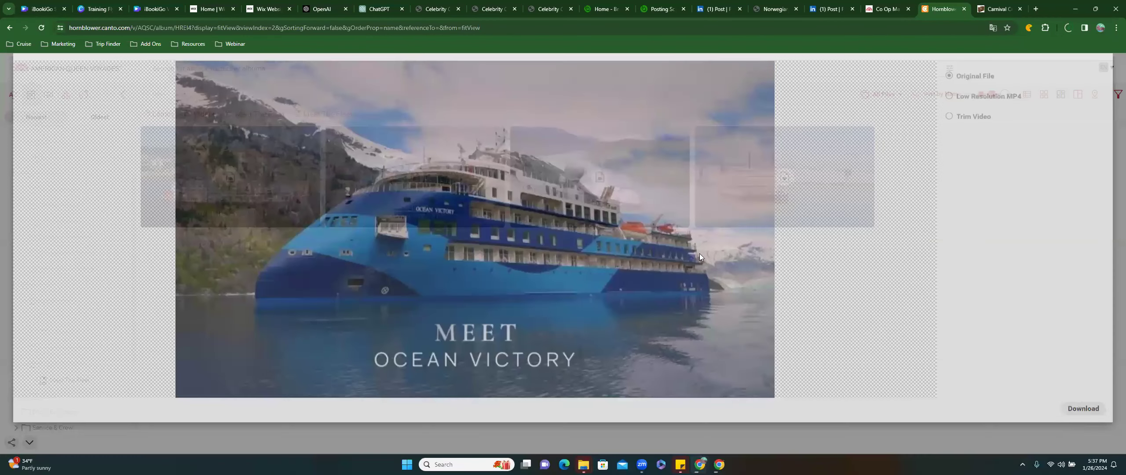
mouse_move(527, 223)
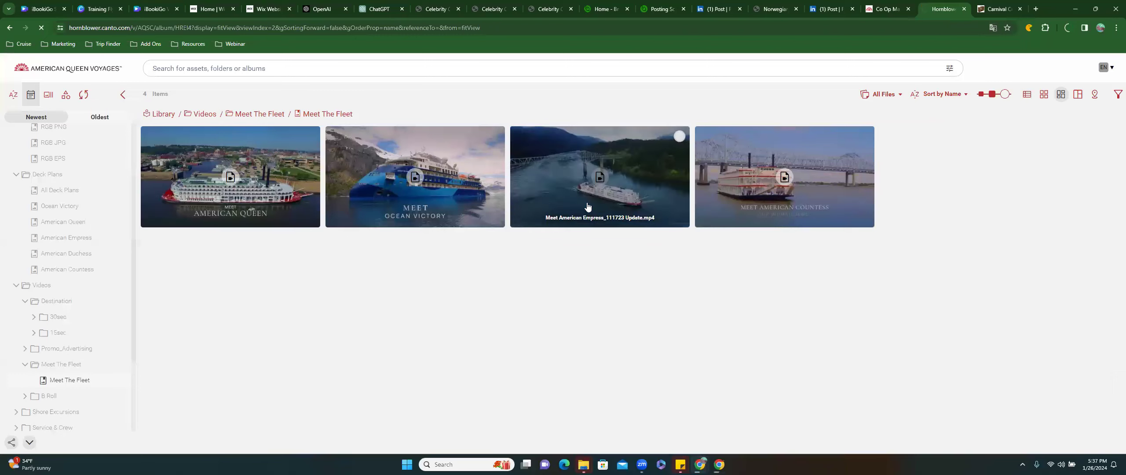
left_click(528, 223)
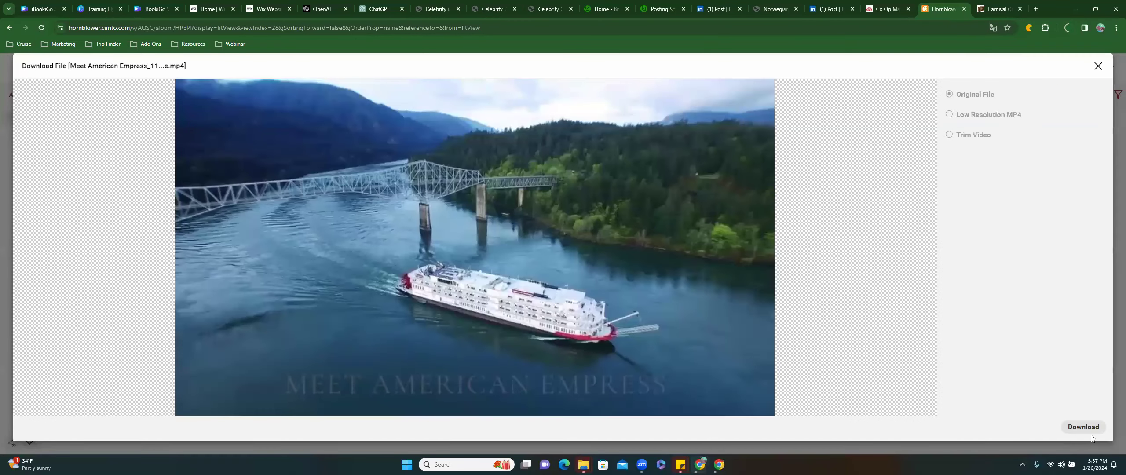
left_click(1088, 425)
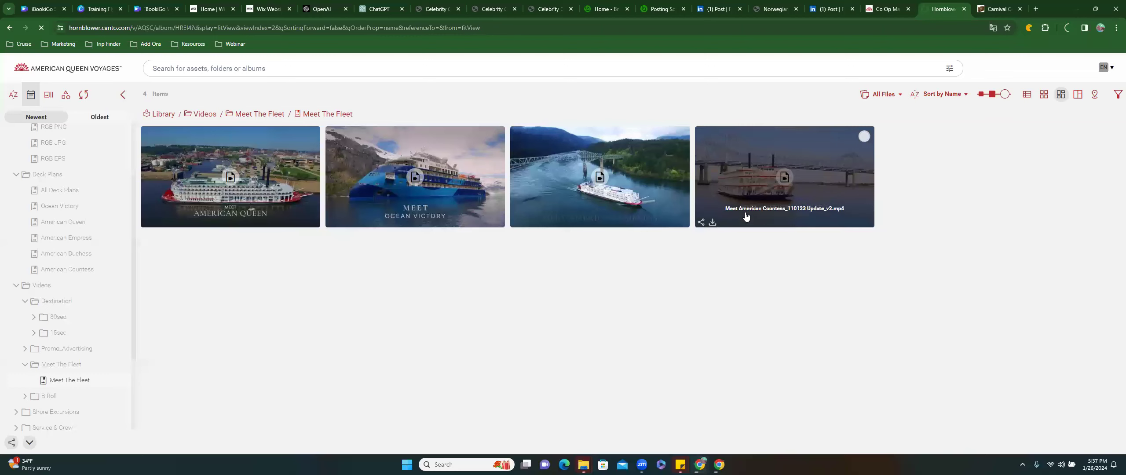
left_click(712, 222)
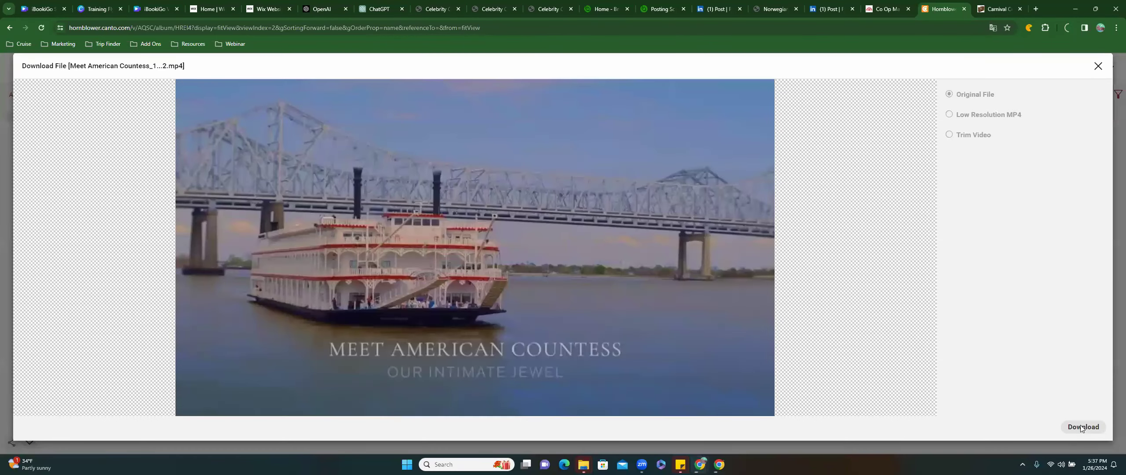
left_click(1082, 427)
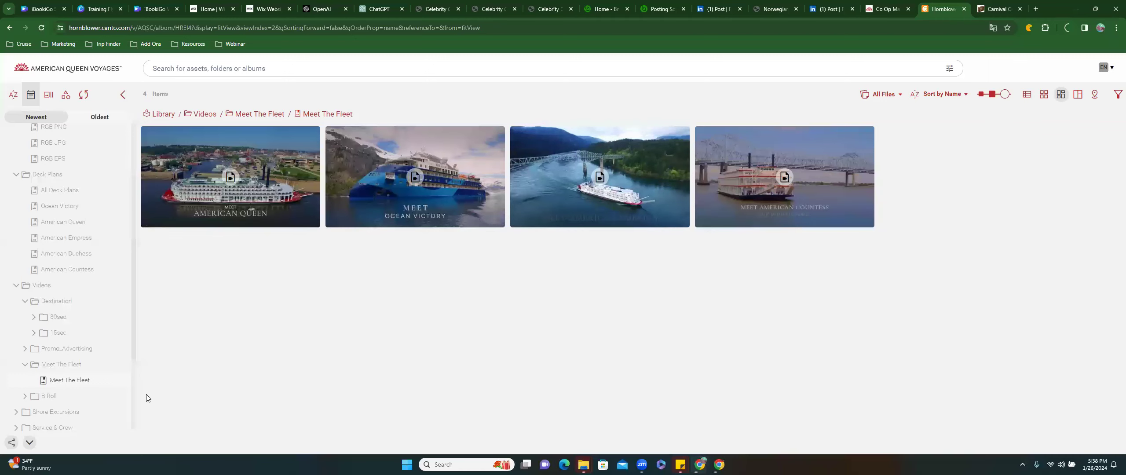
Switch to the Wix editor and add a new page from the Zig zag template in the Services category
left_click(260, 9)
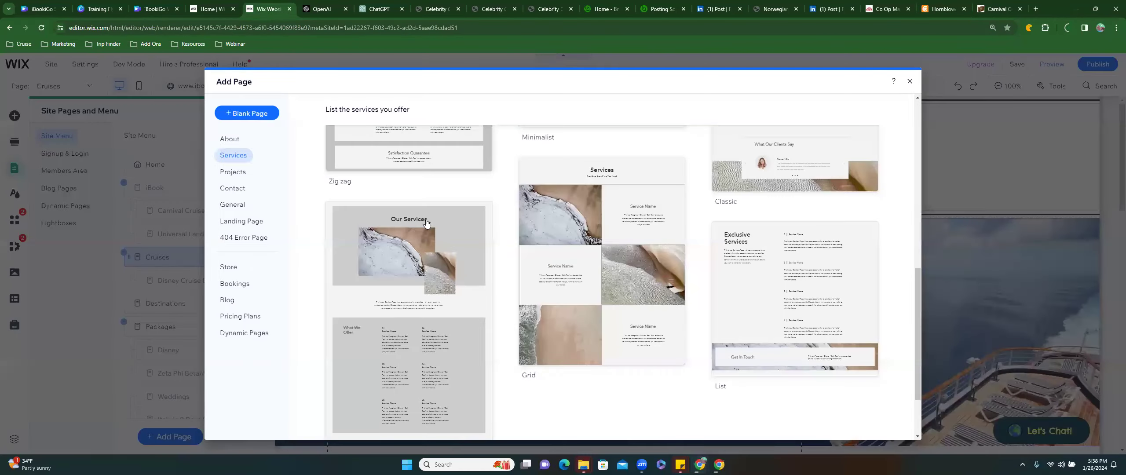
mouse_move(411, 256)
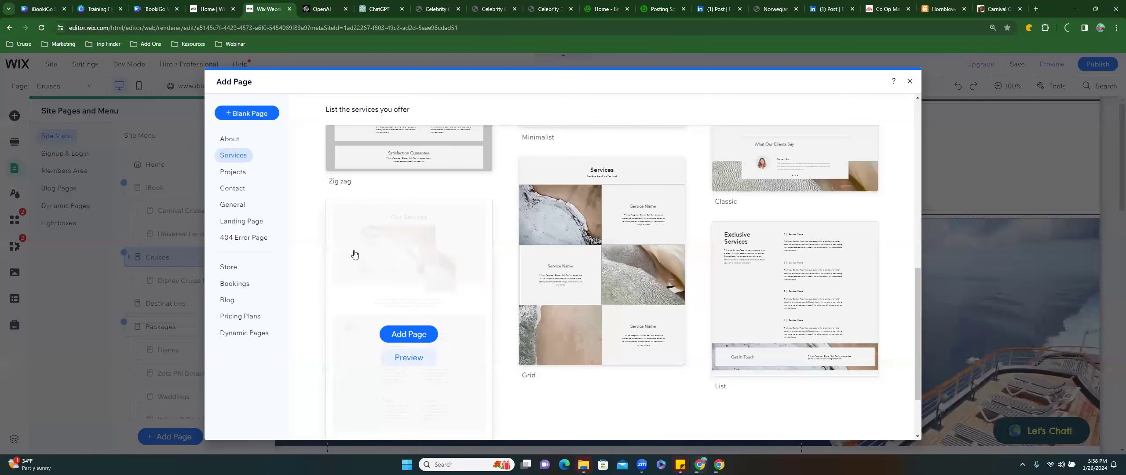
scroll(512, 227, "up", 2)
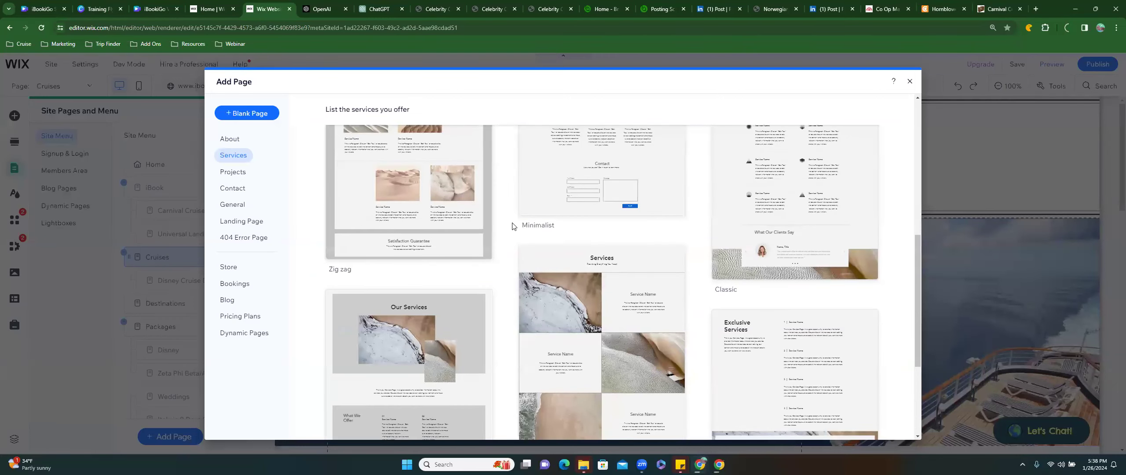
scroll(513, 227, "up", 3)
scroll(513, 226, "up", 2)
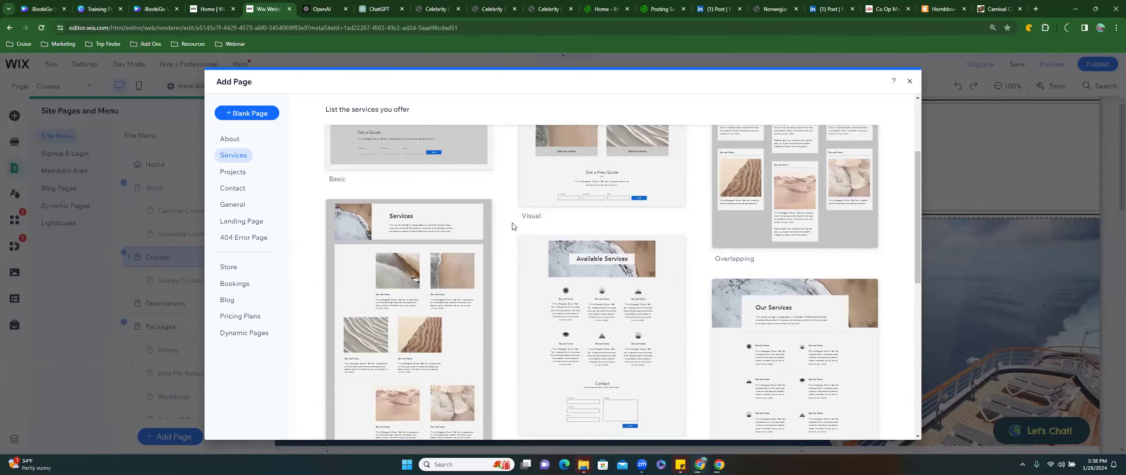
scroll(512, 226, "down", 1)
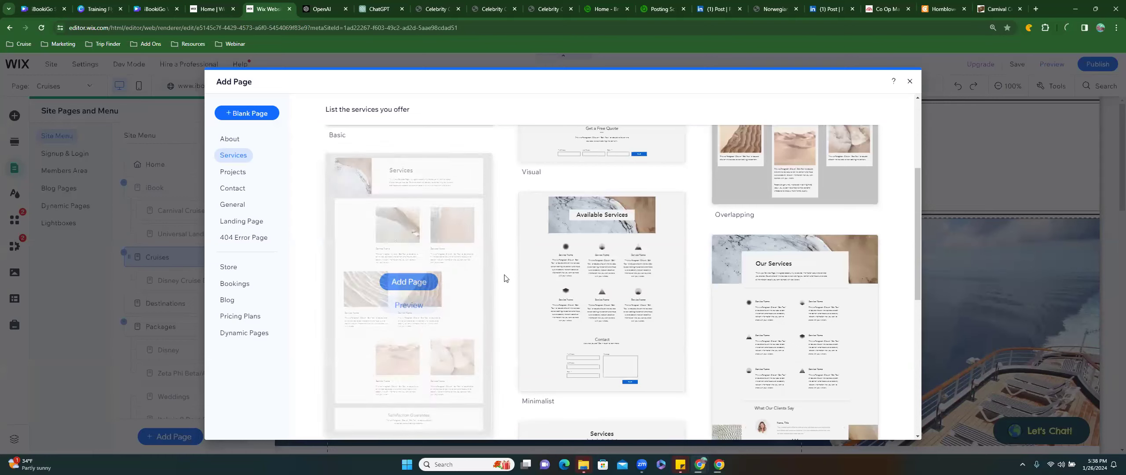
left_click(399, 282)
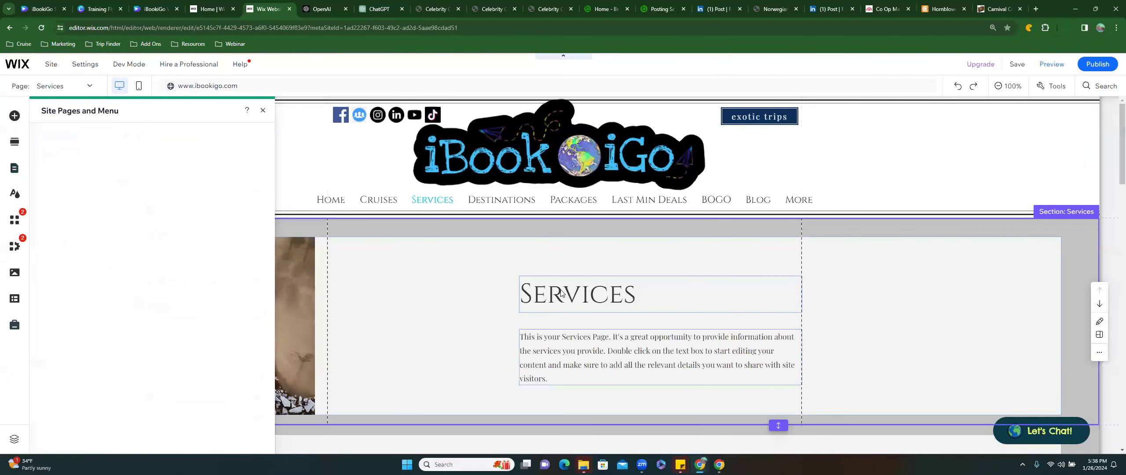
Move the Hornblower asset library's browser tab beside the Wix editor's tab and return to the editor
left_click(885, 9)
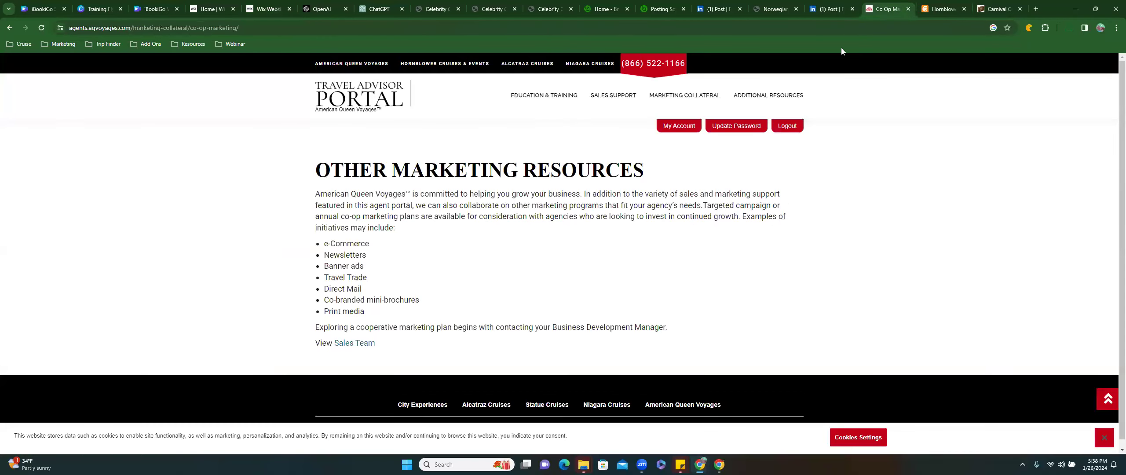
left_click(952, 10)
scroll(56, 279, "up", 2)
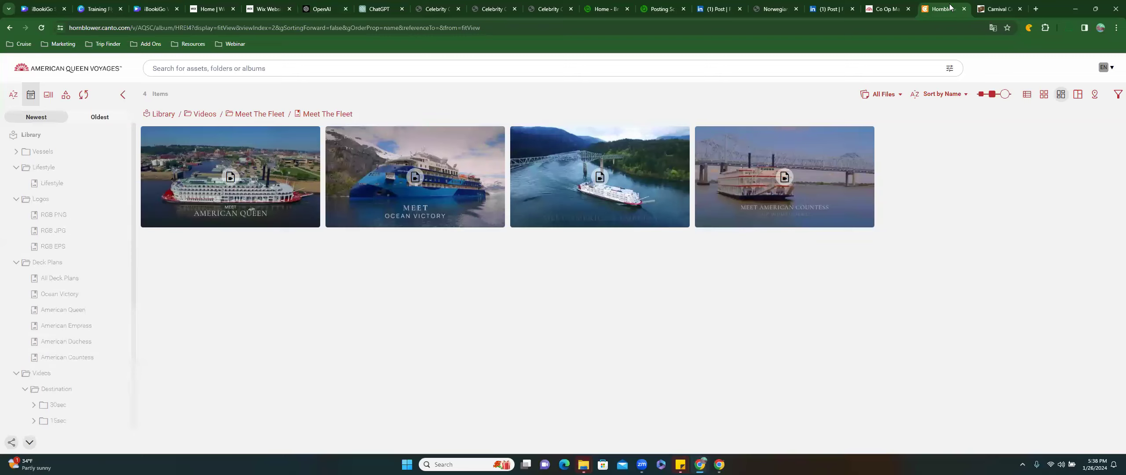
left_click_drag(949, 7, 304, 15)
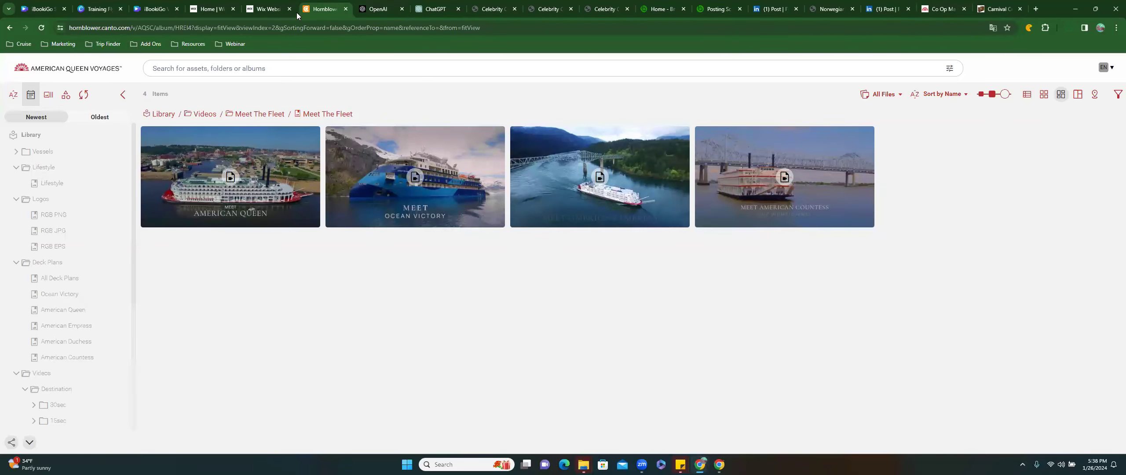
left_click(272, 13)
left_click(314, 14)
left_click(265, 11)
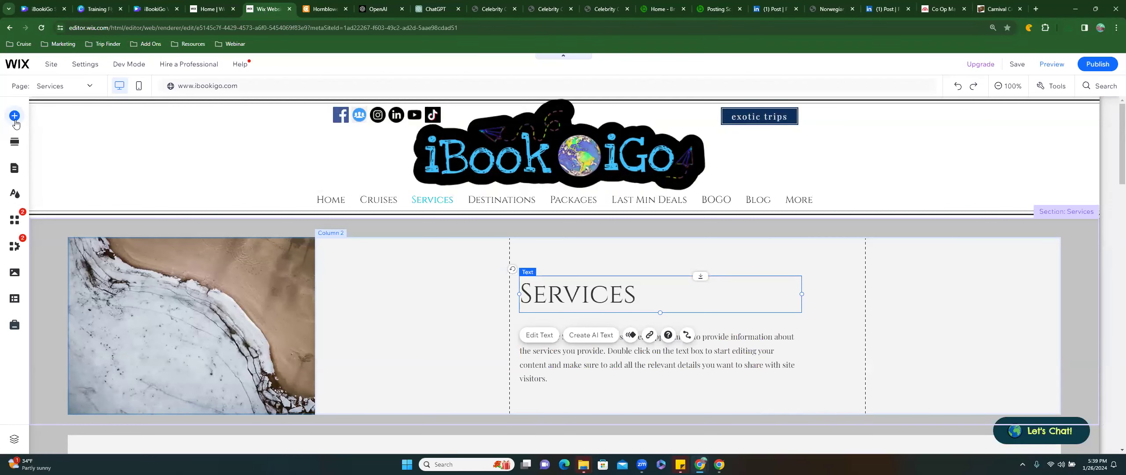
View the available page elements, then look over the new Services page's strips and image columns
left_click(15, 117)
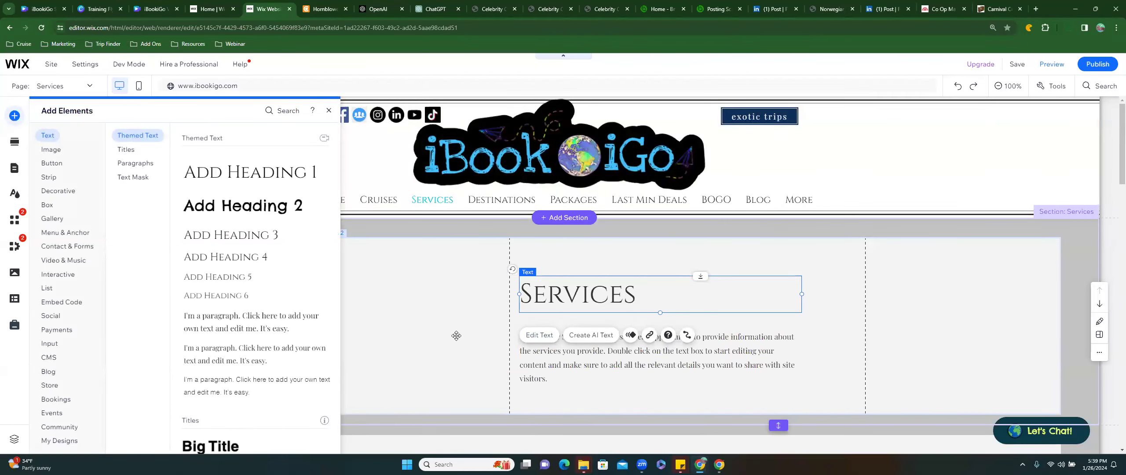
left_click(457, 339)
scroll(457, 340, "down", 4)
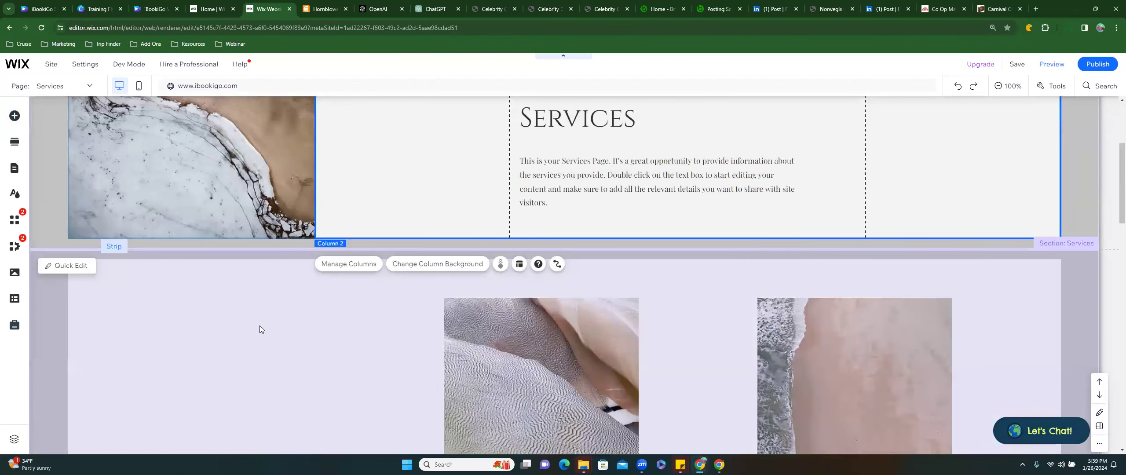
Search Google for "american queen voyages" in a new browser tab, open the official aqvoyages.com site and dismiss its cookie notice
left_click(1035, 9)
left_click(901, 28)
type("american qu")
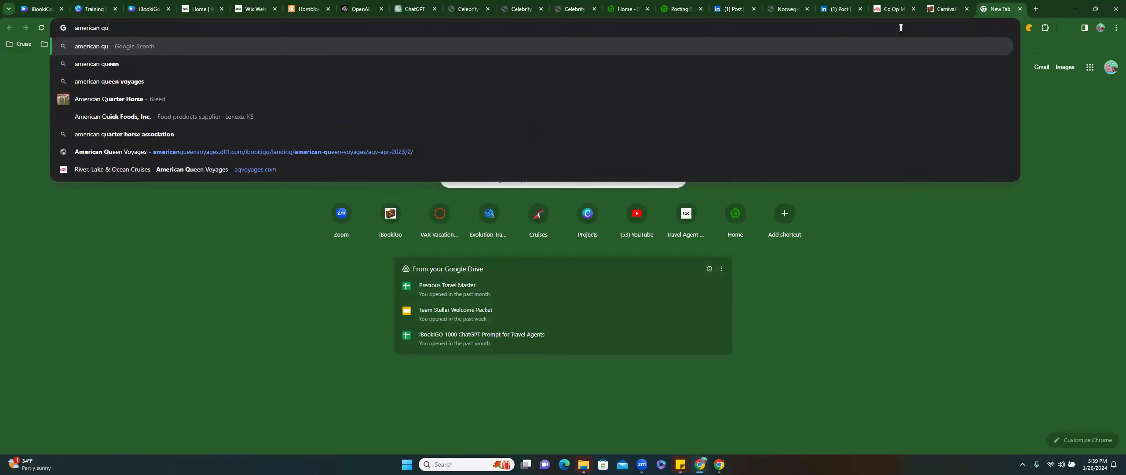
type("een voyages")
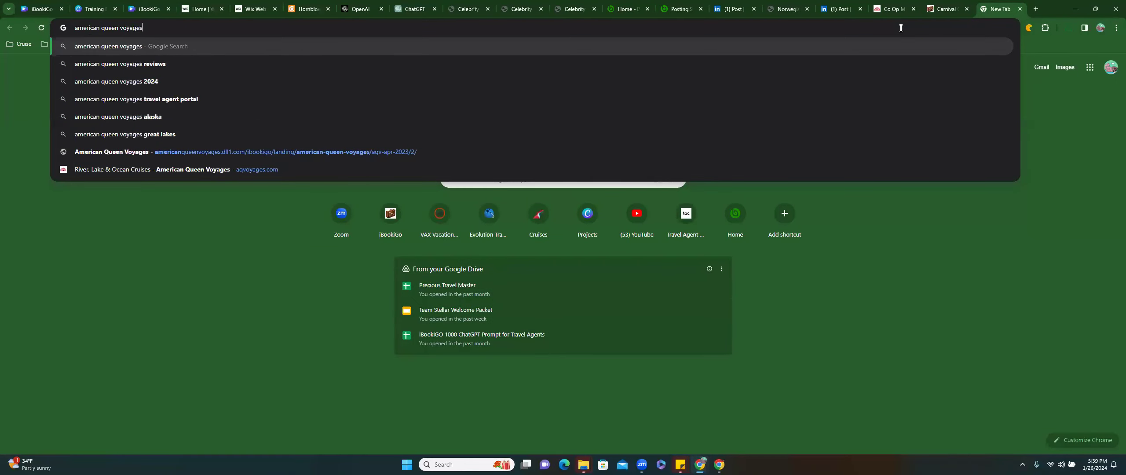
key("Return")
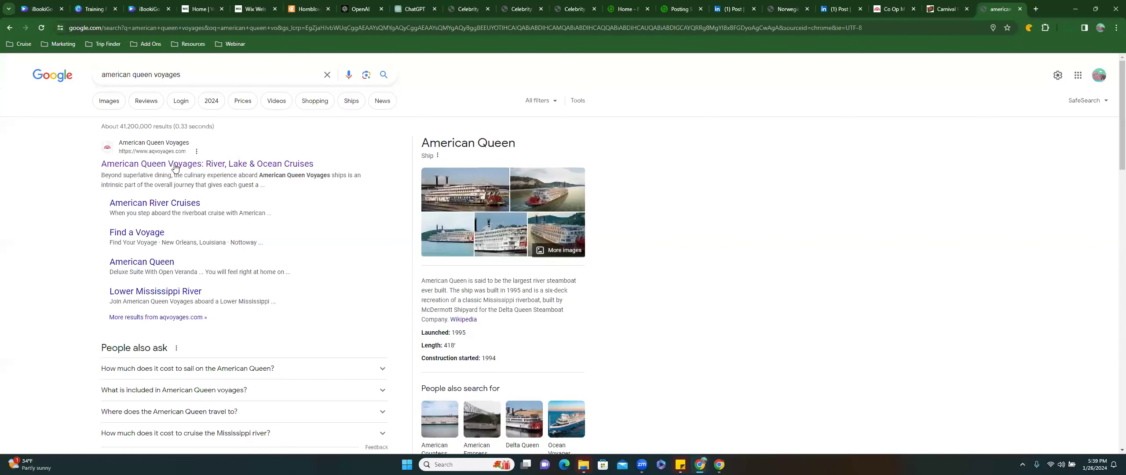
left_click(175, 166)
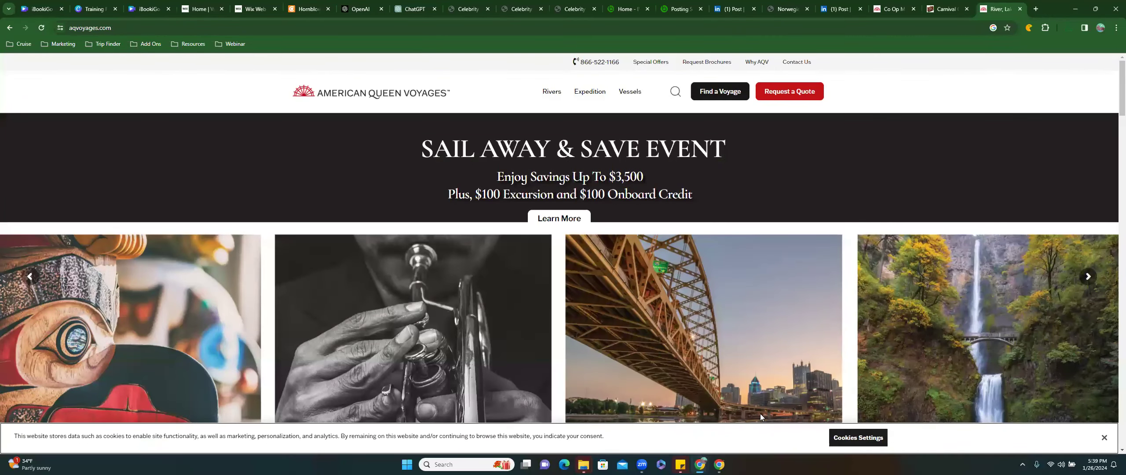
left_click(1105, 438)
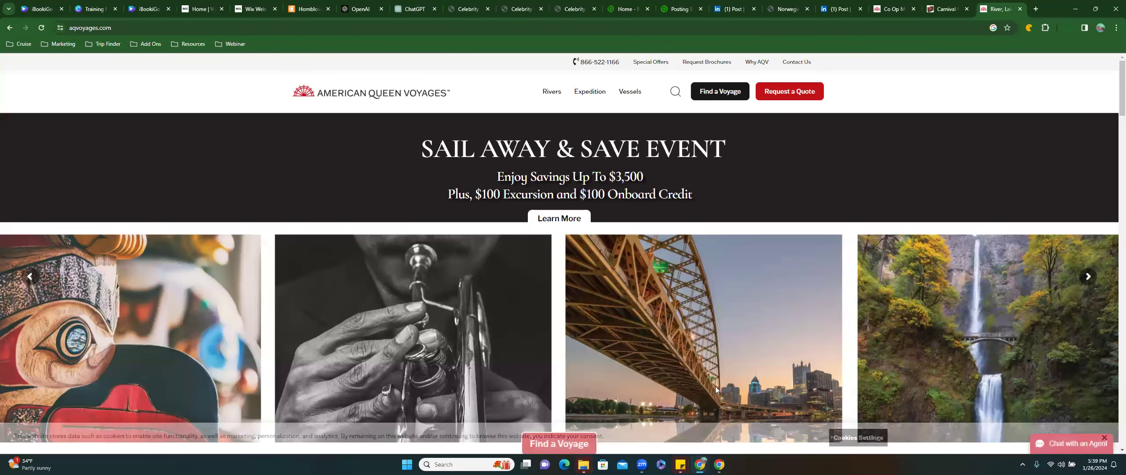
Examine the American Queen Voyages home page's sections, from the exclusive offers down to Regionally Inspired Cuisines
scroll(618, 318, "down", 3)
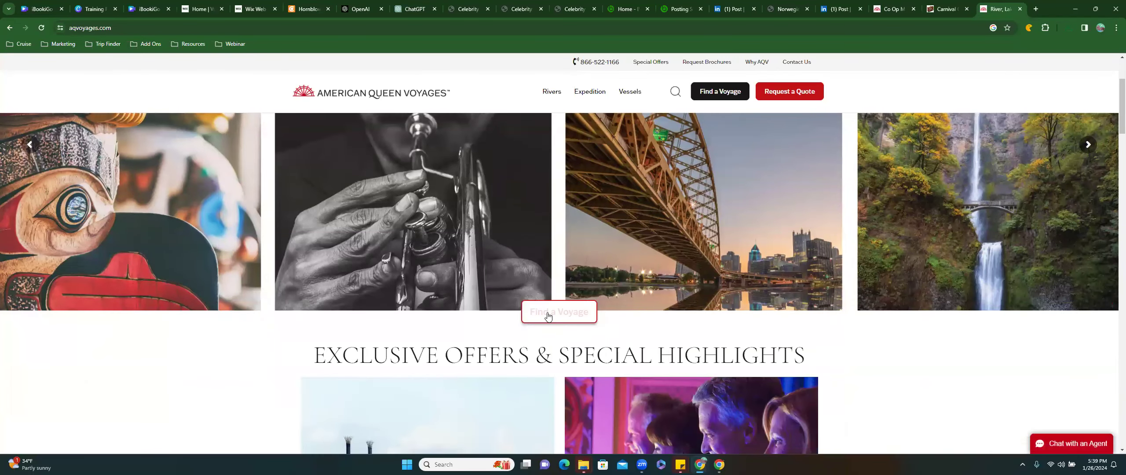
scroll(547, 315, "down", 3)
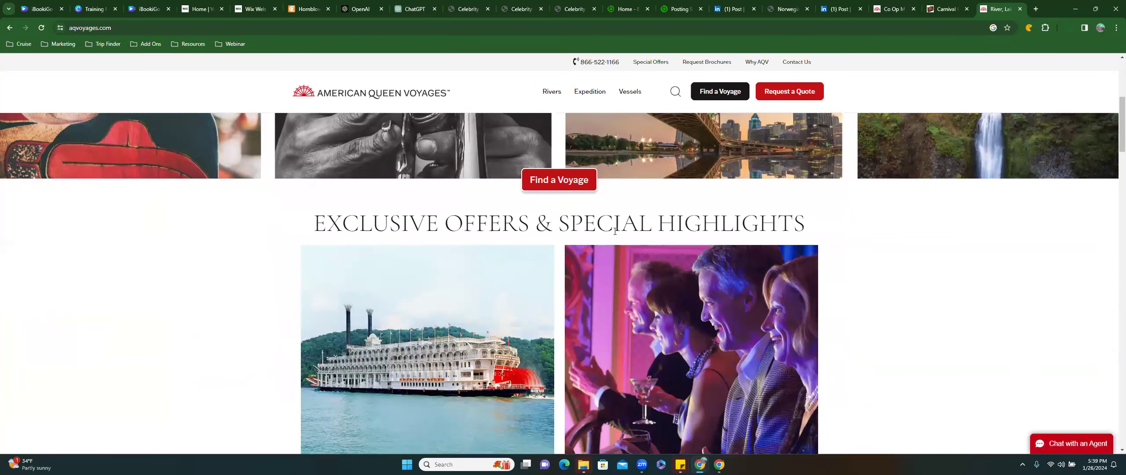
scroll(663, 290, "down", 3)
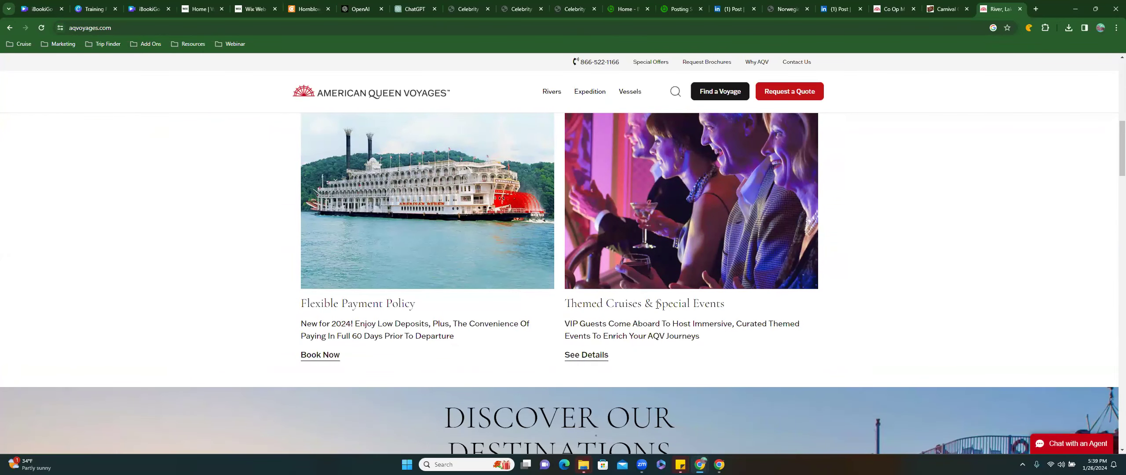
scroll(657, 304, "down", 10)
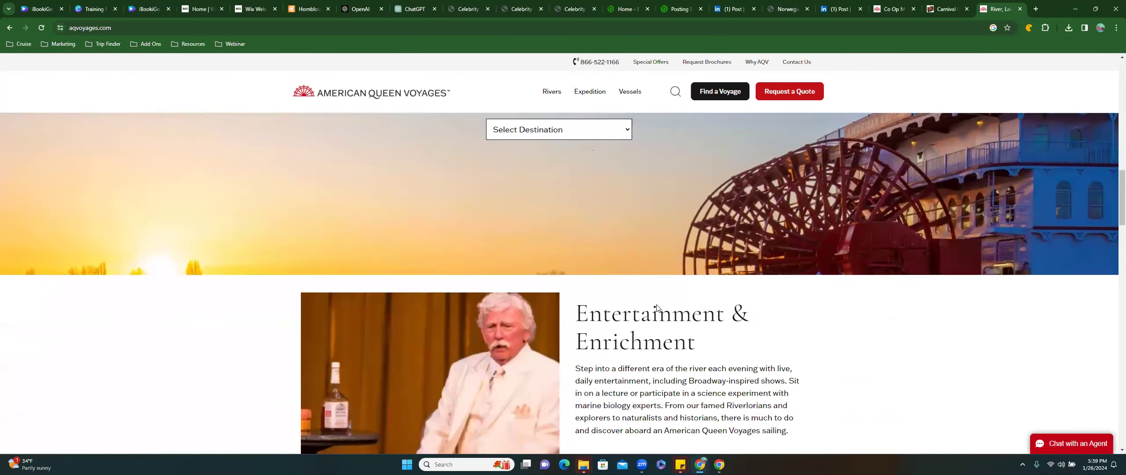
scroll(656, 307, "down", 8)
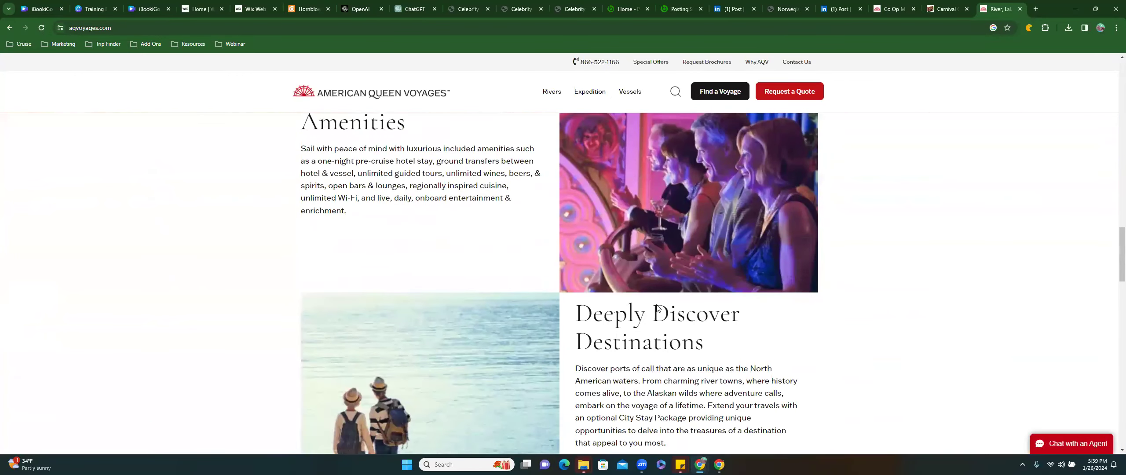
scroll(658, 308, "down", 7)
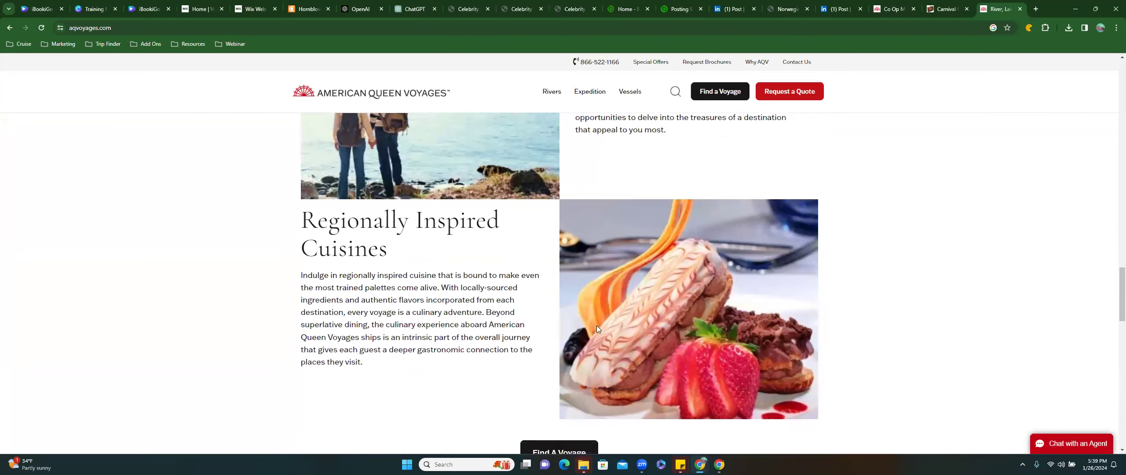
scroll(596, 326, "down", 4)
scroll(603, 282, "up", 5)
scroll(596, 276, "up", 15)
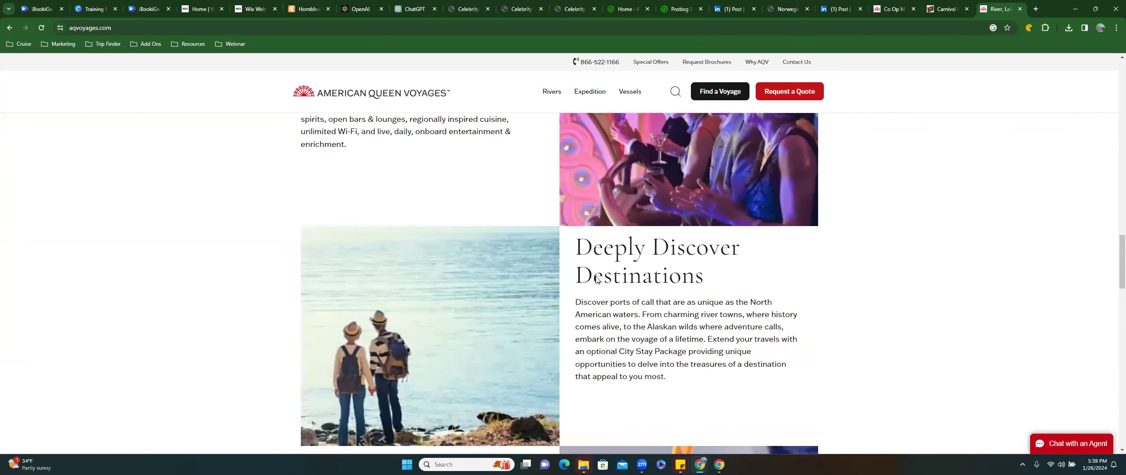
scroll(596, 279, "up", 4)
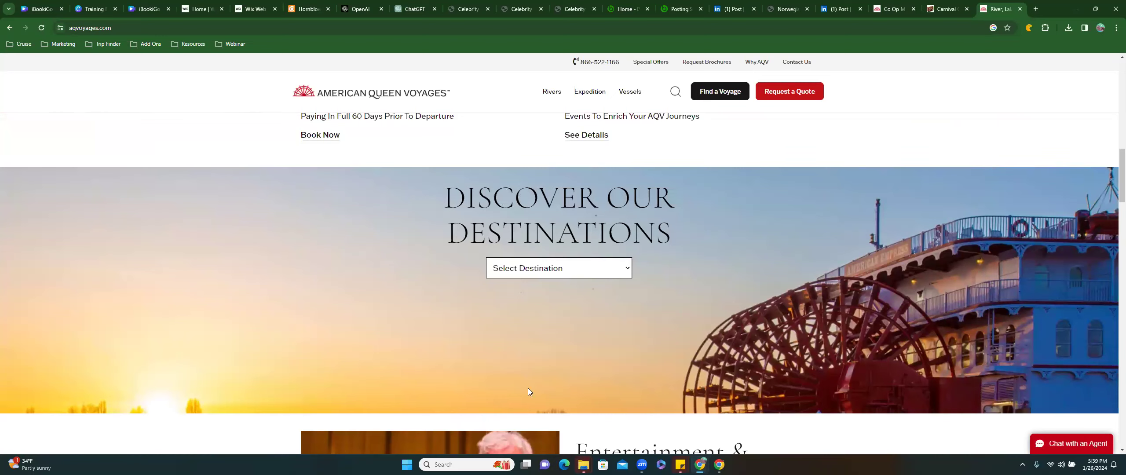
Check the Discover Our Destinations selector, then review the offers and the banner at the start of the home page
left_click(626, 271)
left_click(625, 271)
scroll(621, 341, "down", 3)
scroll(620, 343, "up", 3)
scroll(606, 247, "up", 12)
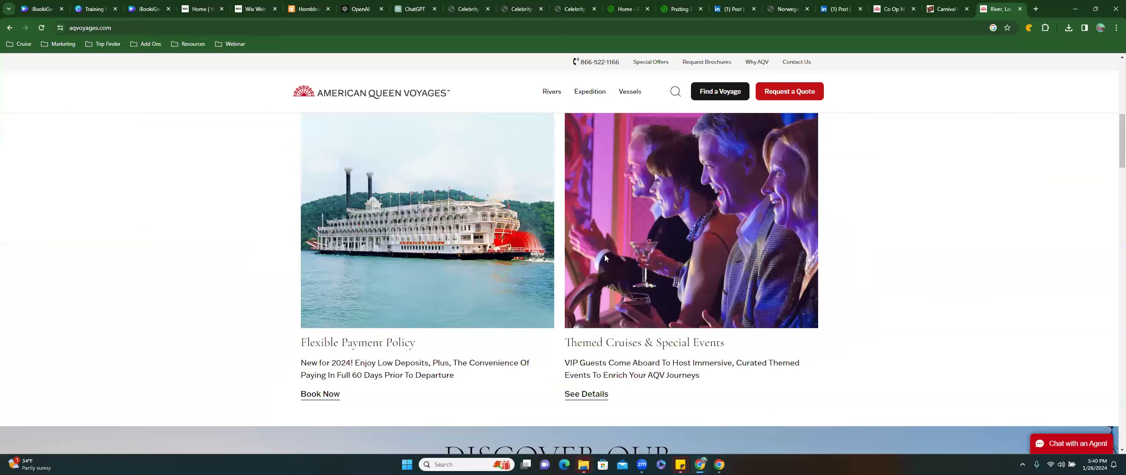
scroll(604, 257, "up", 2)
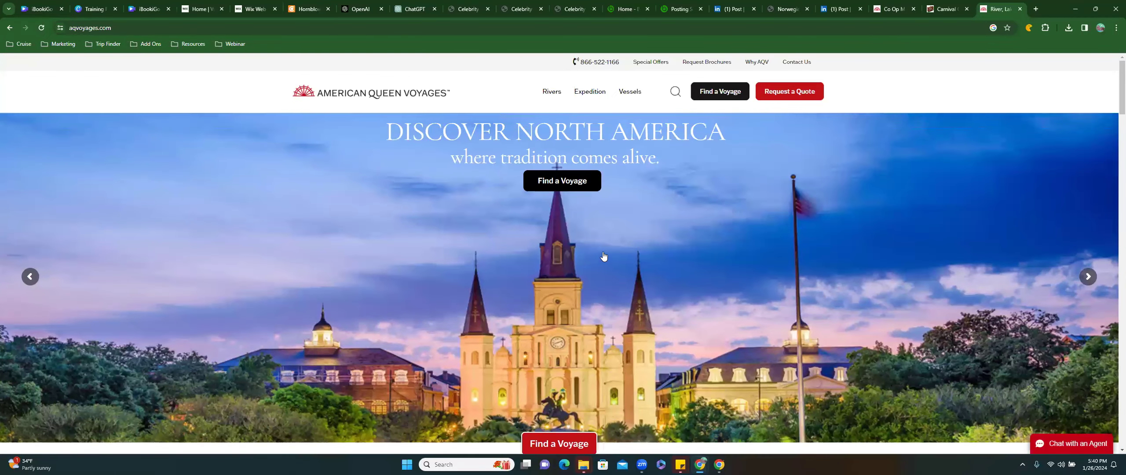
Review the Expedition menu and the home page's sections through the all-inclusive fares list, dismissing the special offers sign-up pop-up
mouse_move(584, 121)
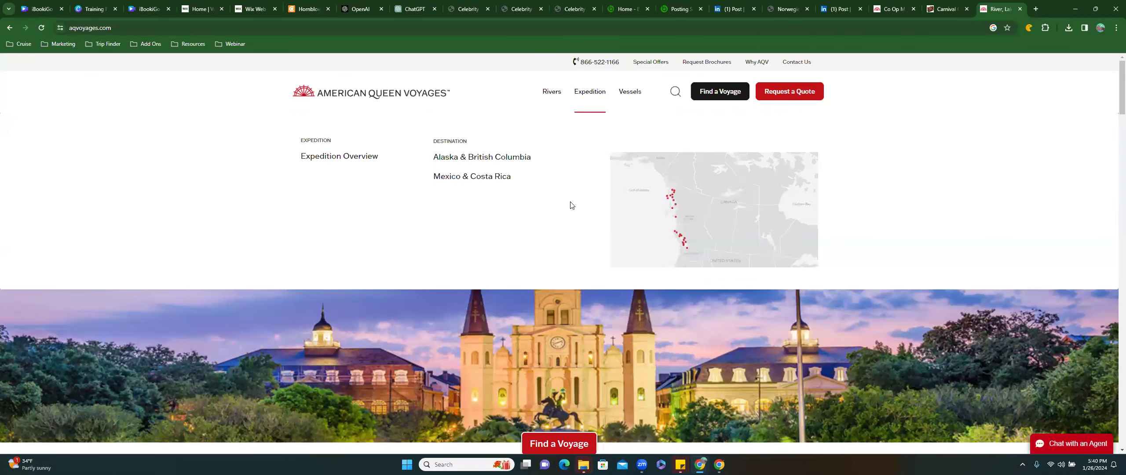
scroll(543, 213, "down", 3)
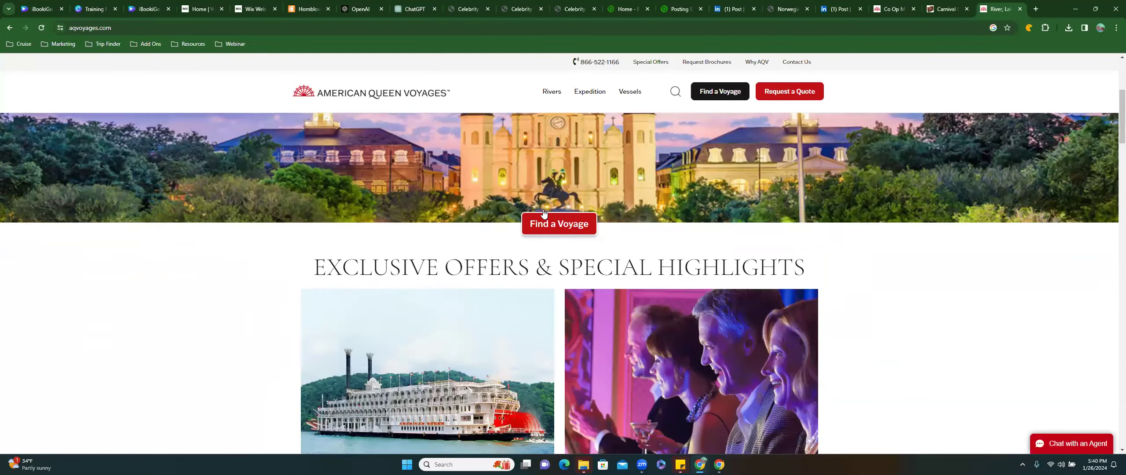
scroll(634, 311, "down", 10)
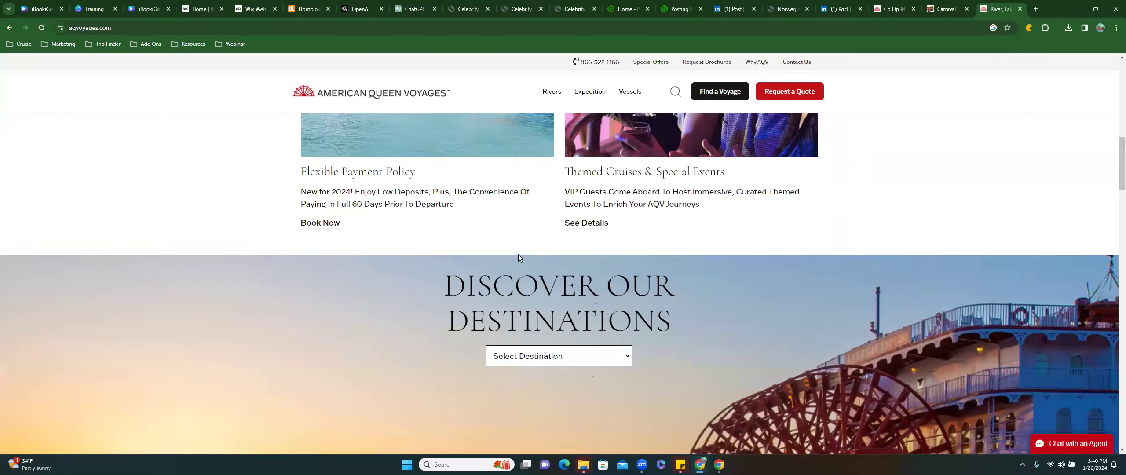
scroll(652, 308, "down", 7)
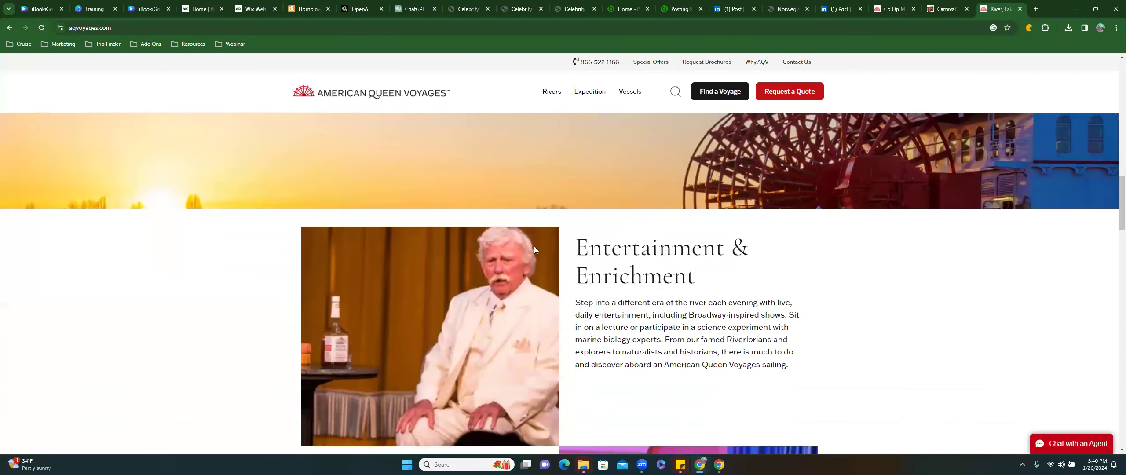
scroll(665, 394, "down", 10)
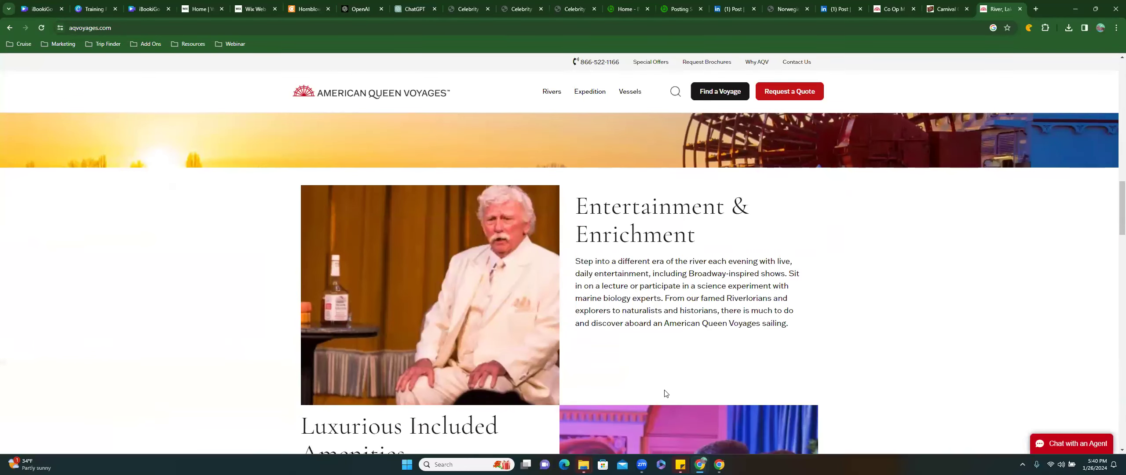
scroll(665, 392, "down", 8)
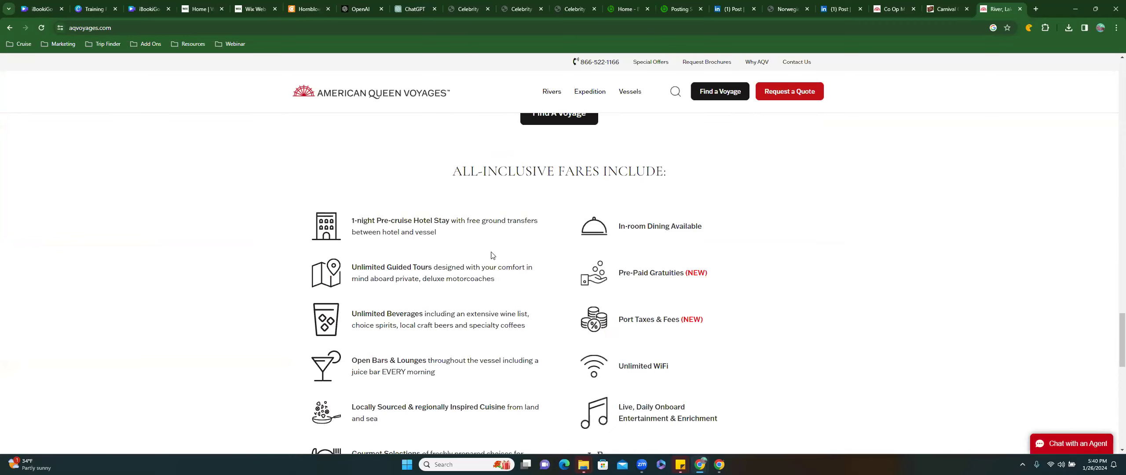
scroll(745, 386, "down", 2)
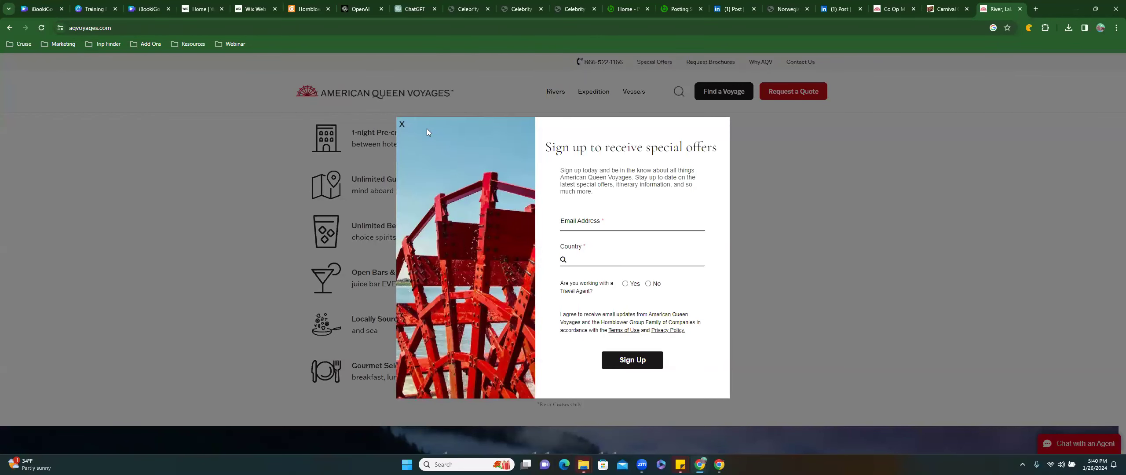
left_click(402, 124)
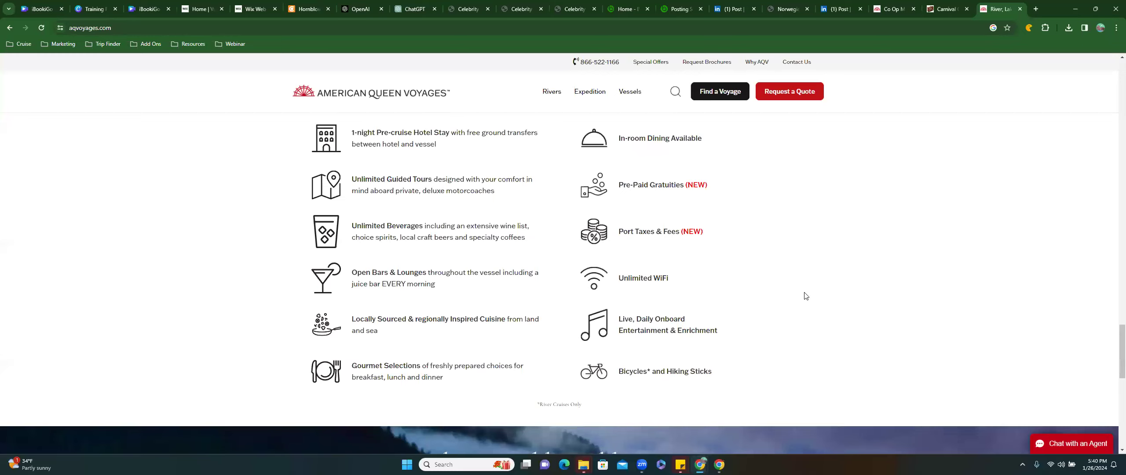
Capture a rectangular screen snip of the icons and texts listed under All-Inclusive Fares Include
scroll(807, 294, "up", 1)
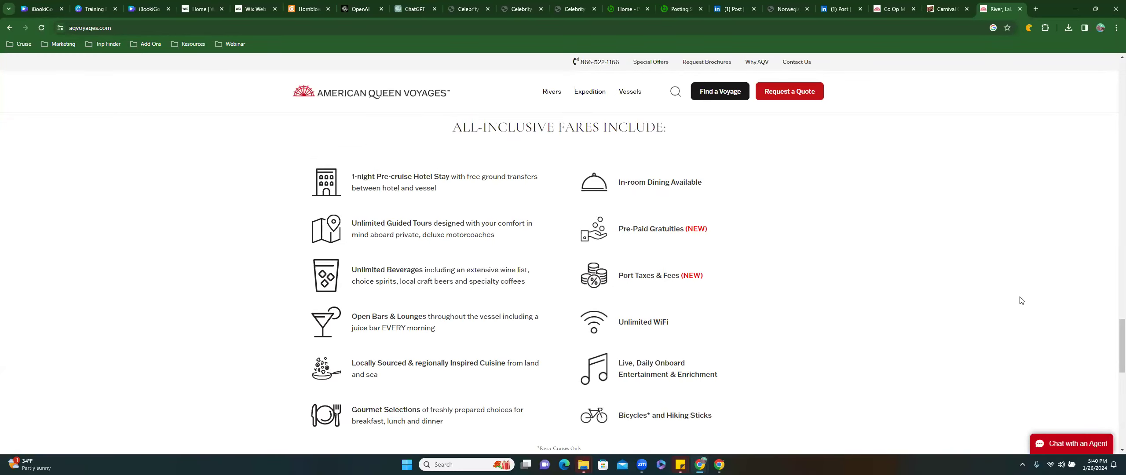
key("super+shift+s")
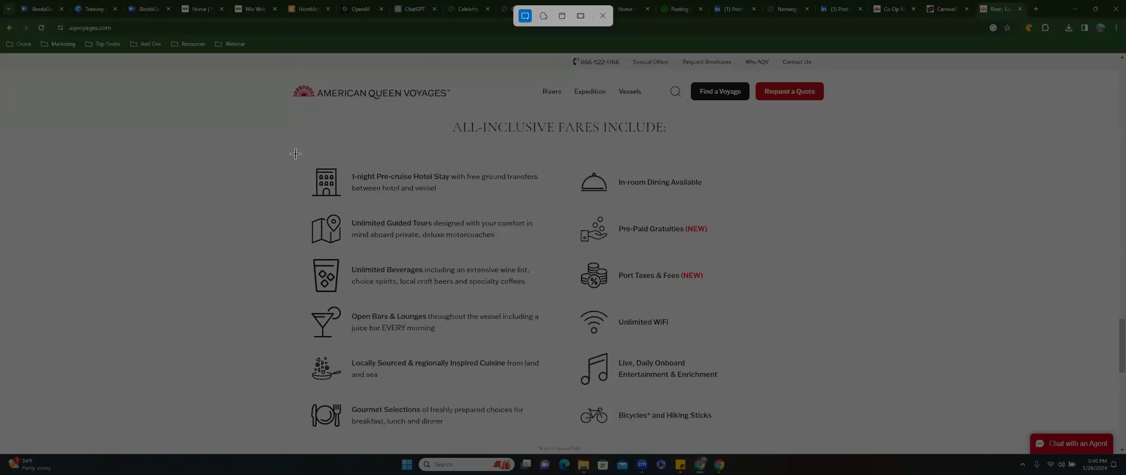
left_click_drag(287, 149, 765, 444)
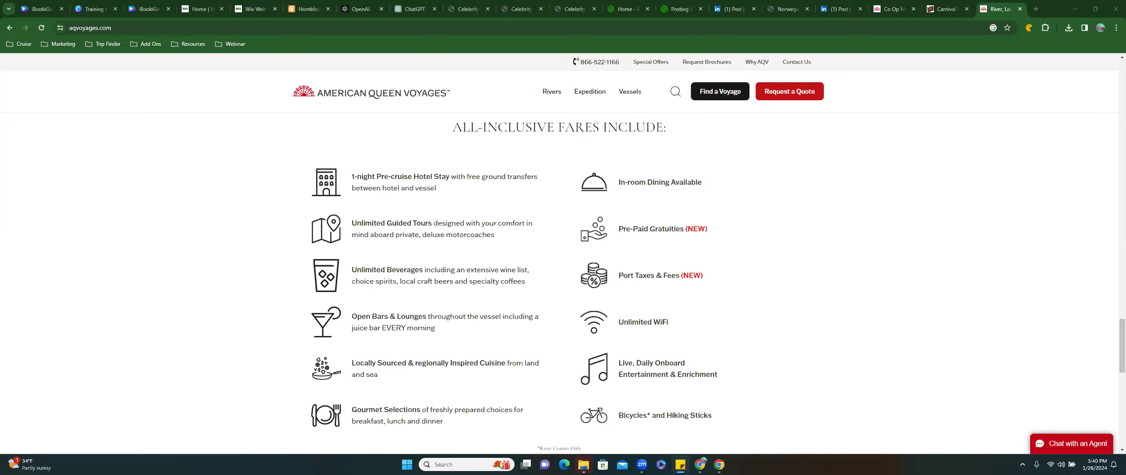
Create a new sticky note, close the old one, and paste the fares snip into the new note
scroll(124, 233, "down", 3)
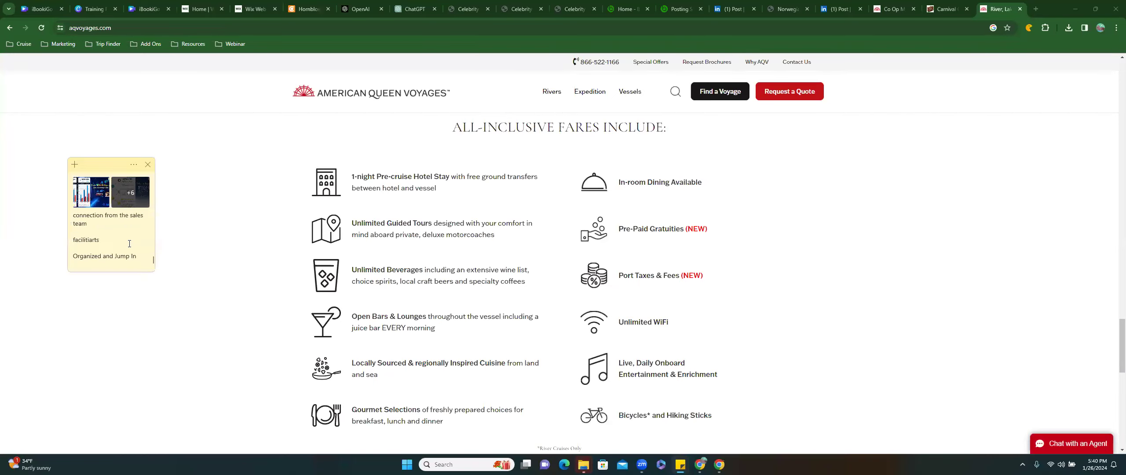
left_click(73, 166)
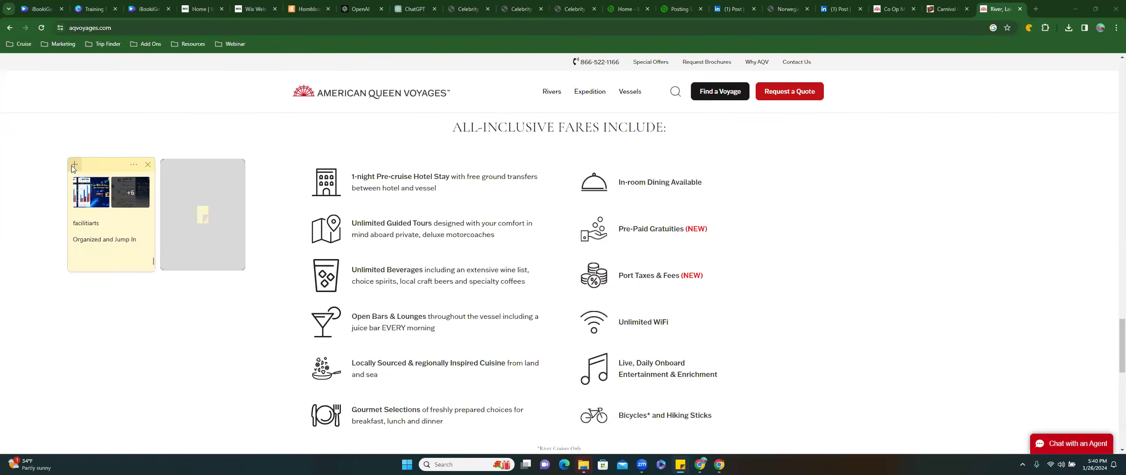
left_click(149, 164)
left_click(172, 215)
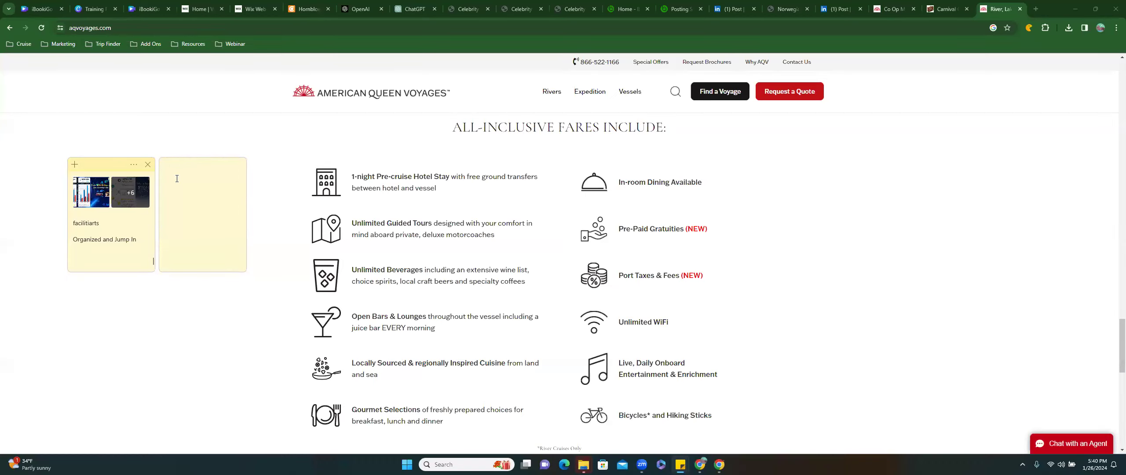
left_click(175, 182)
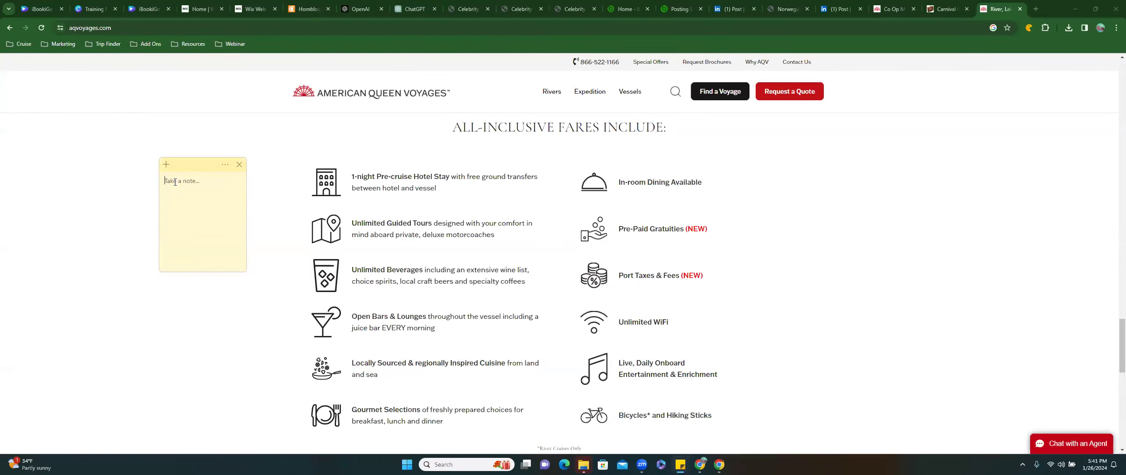
key("ctrl+v")
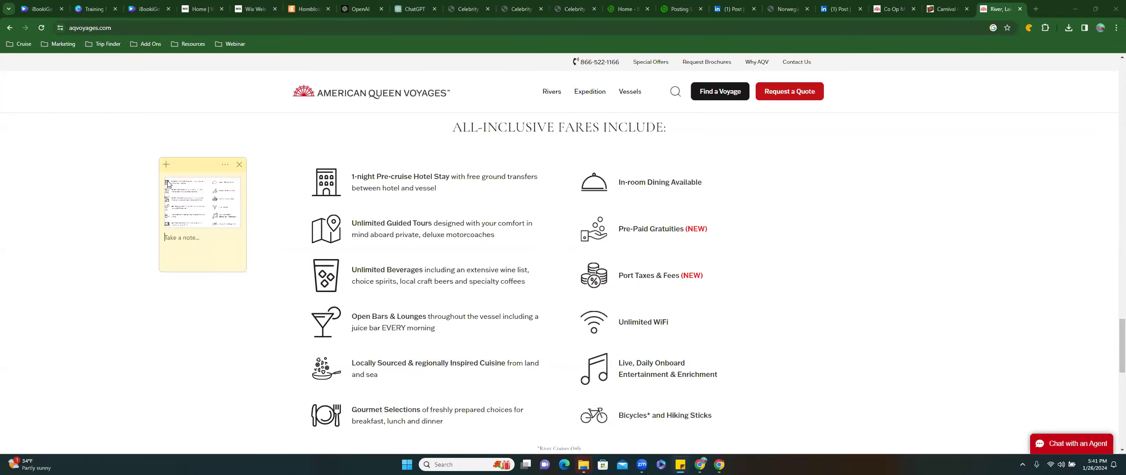
Save the pasted image from the note to the Pictures folder as a PNG named "AQV Icons Fares Sheet"
right_click(194, 202)
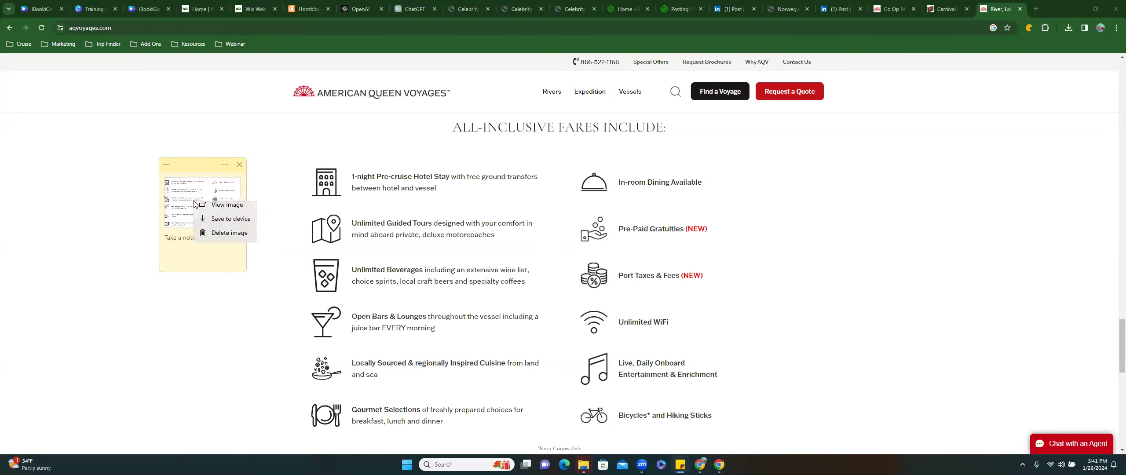
left_click(217, 224)
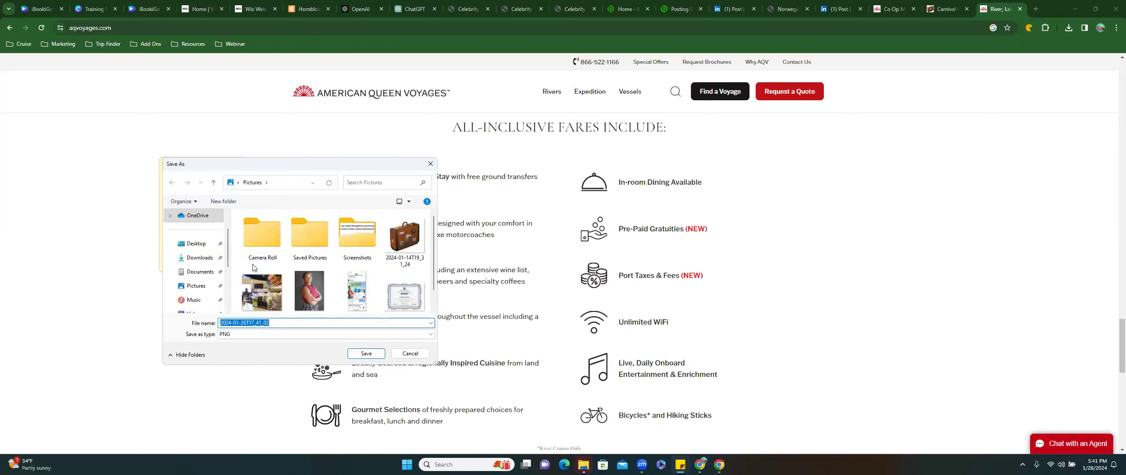
type("A")
type("QV Icon")
type("s Fares Sheet")
key("Return")
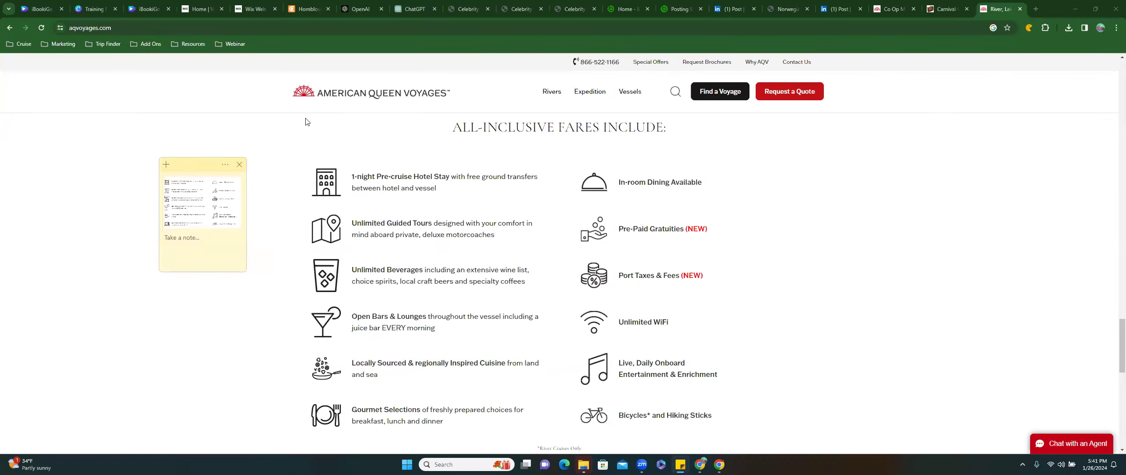
Check the image options for the Regionally Inspired Cuisines photo and review the sections back up to Discover Our Destinations
scroll(482, 214, "up", 10)
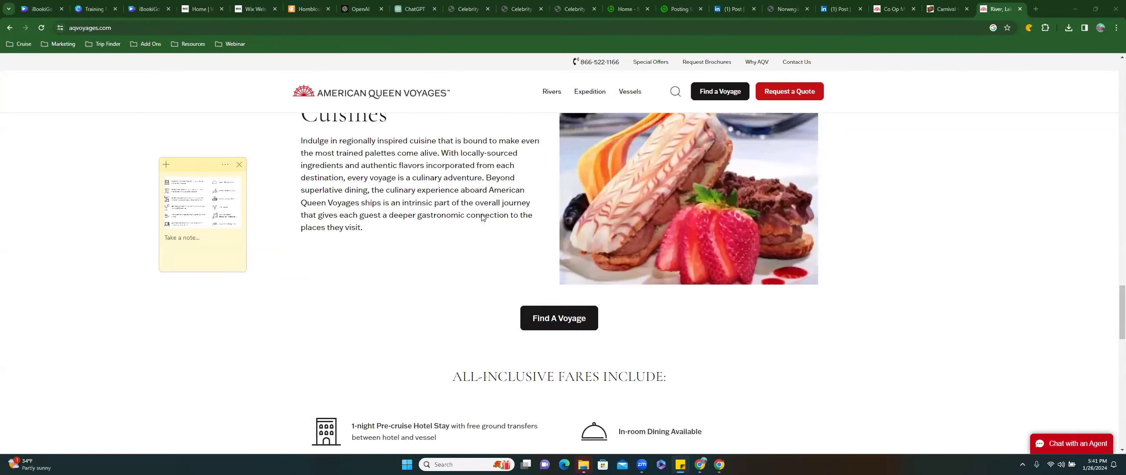
scroll(481, 213, "down", 2)
right_click(687, 235)
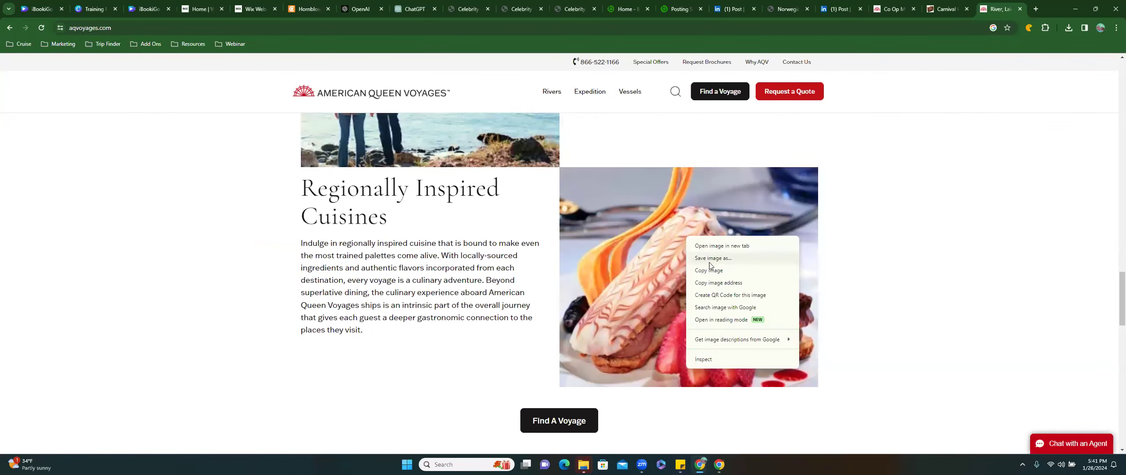
scroll(621, 262, "up", 8)
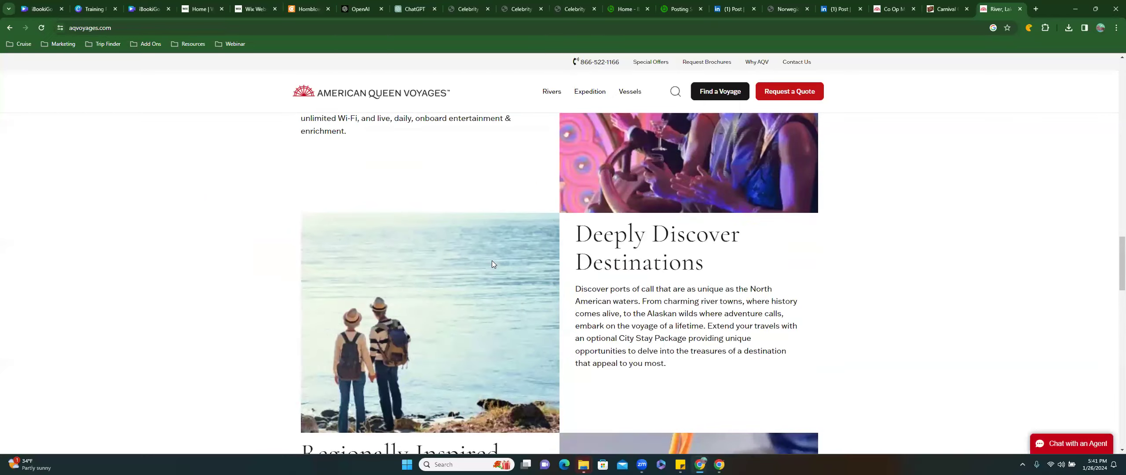
scroll(544, 255, "up", 15)
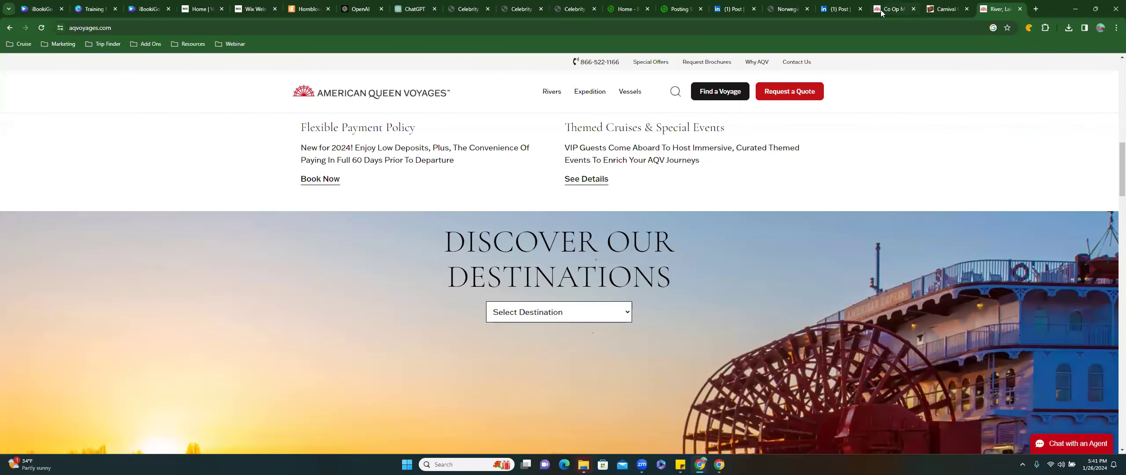
Switch to the Hornblower media library and view the AE Culinary and Wine album and the Rivers Entertainment album
left_click(303, 10)
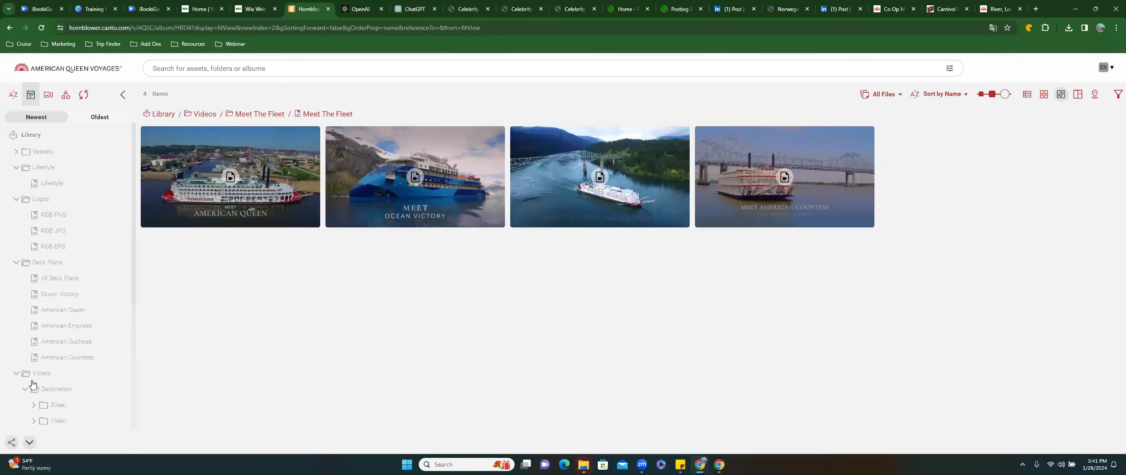
scroll(47, 375, "down", 4)
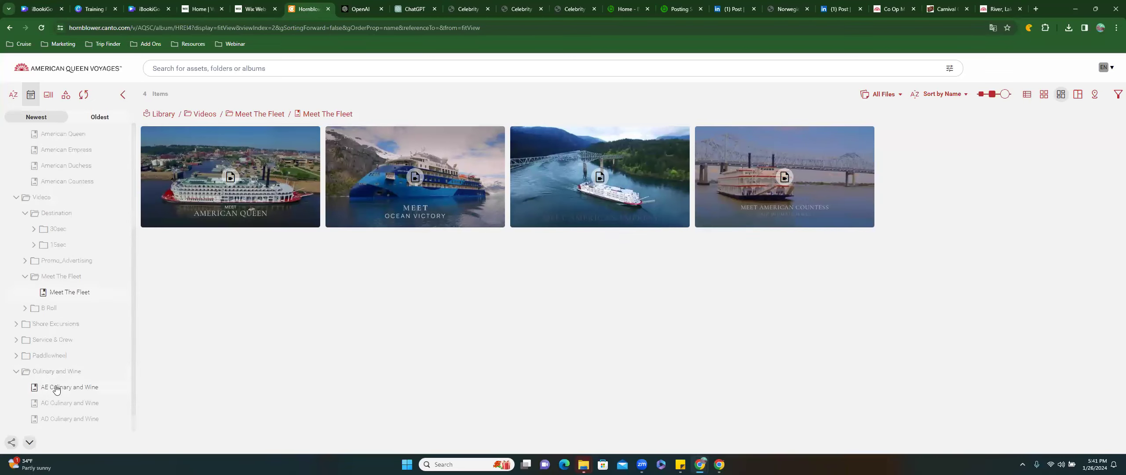
left_click(57, 388)
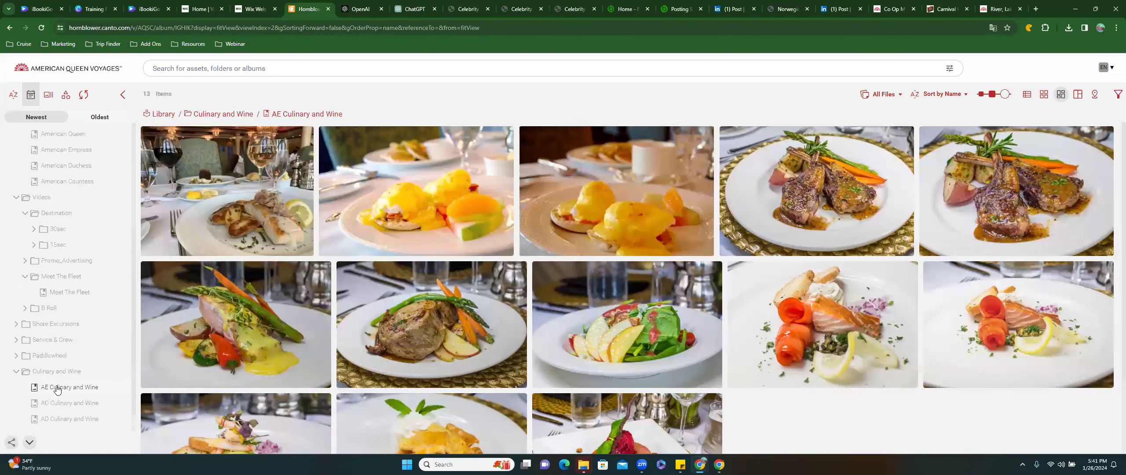
scroll(58, 392, "down", 1)
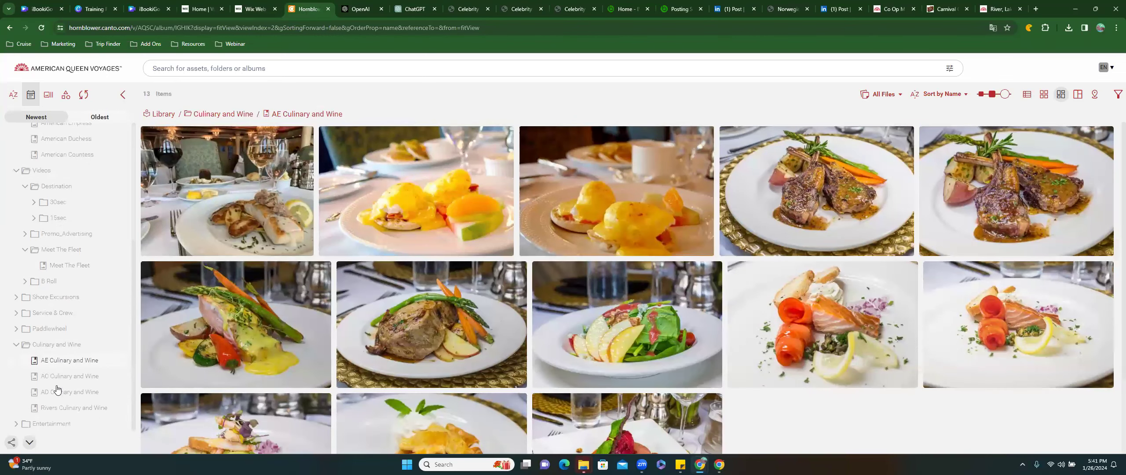
left_click(53, 424)
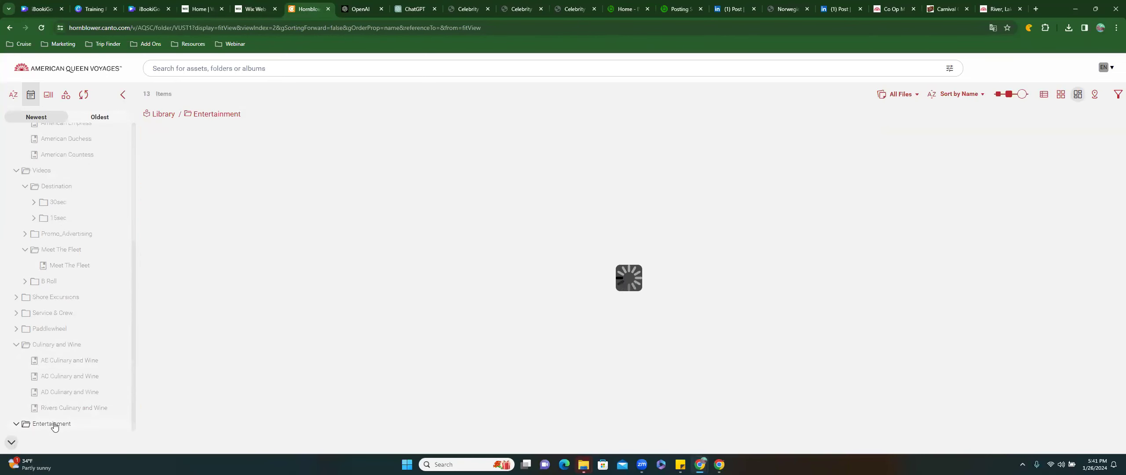
left_click(55, 425)
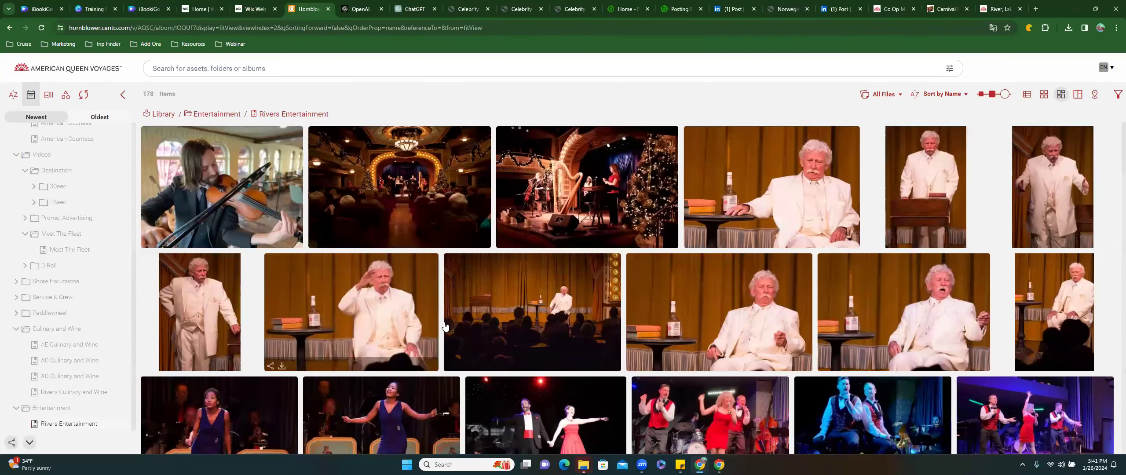
Look through the Rivers Entertainment photos for usable images and return to the Services page in the Wix editor
scroll(443, 326, "down", 5)
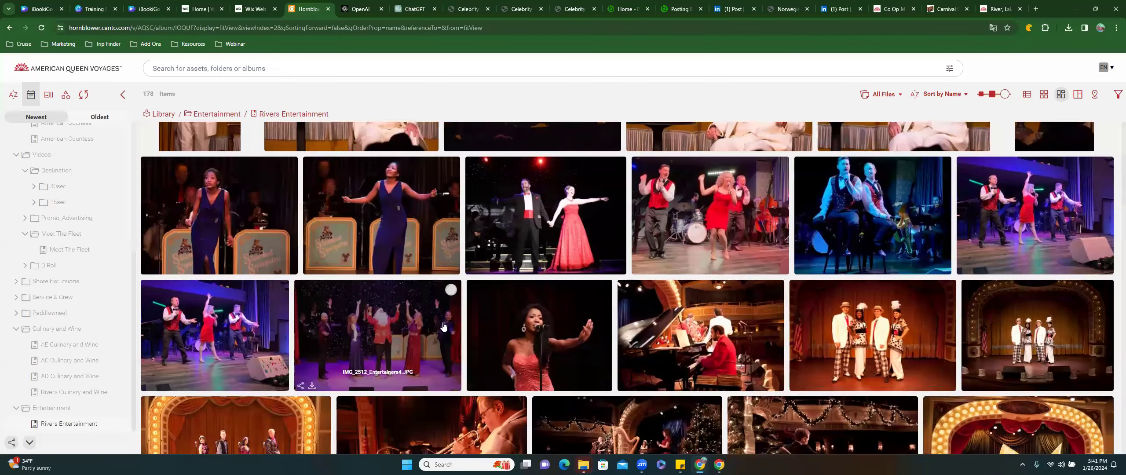
scroll(444, 326, "down", 10)
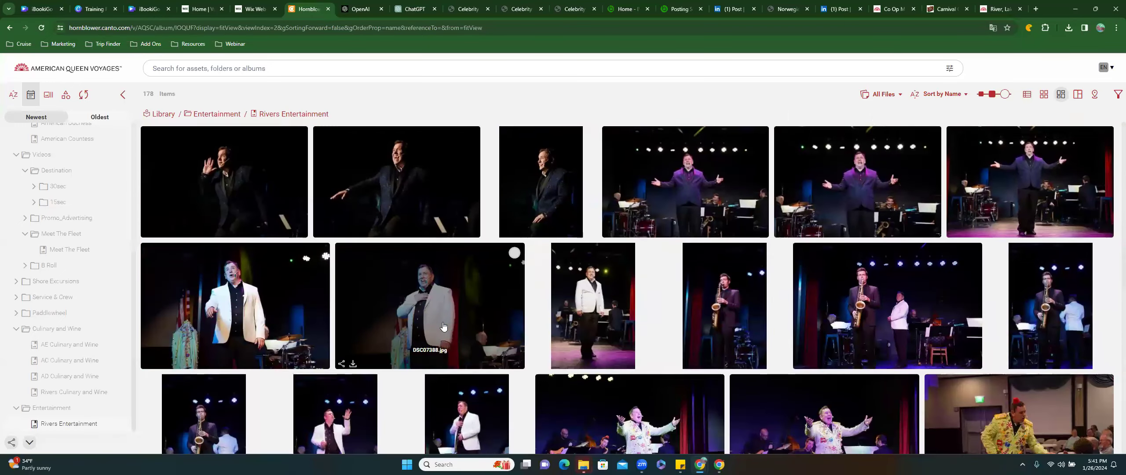
scroll(444, 326, "down", 5)
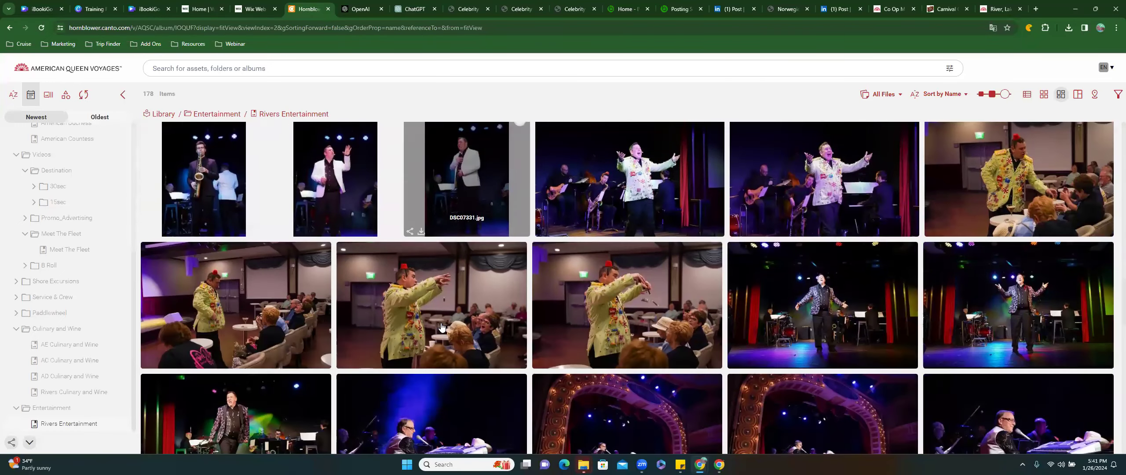
scroll(442, 327, "down", 6)
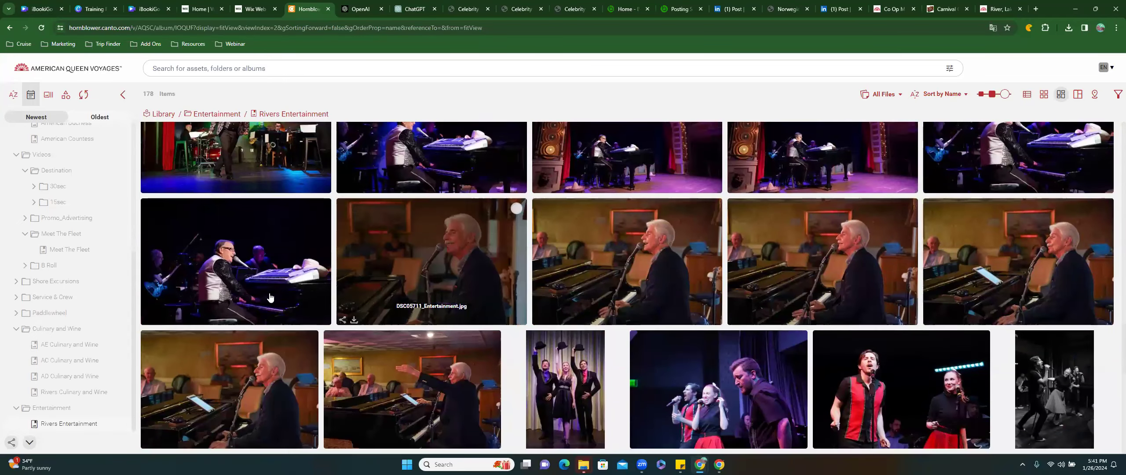
scroll(267, 290, "up", 10)
scroll(107, 238, "up", 5)
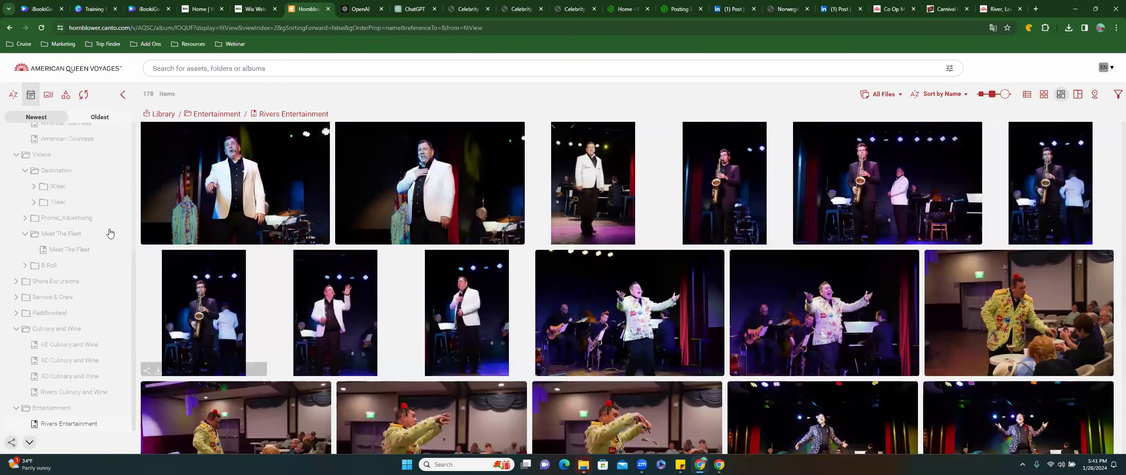
left_click(249, 9)
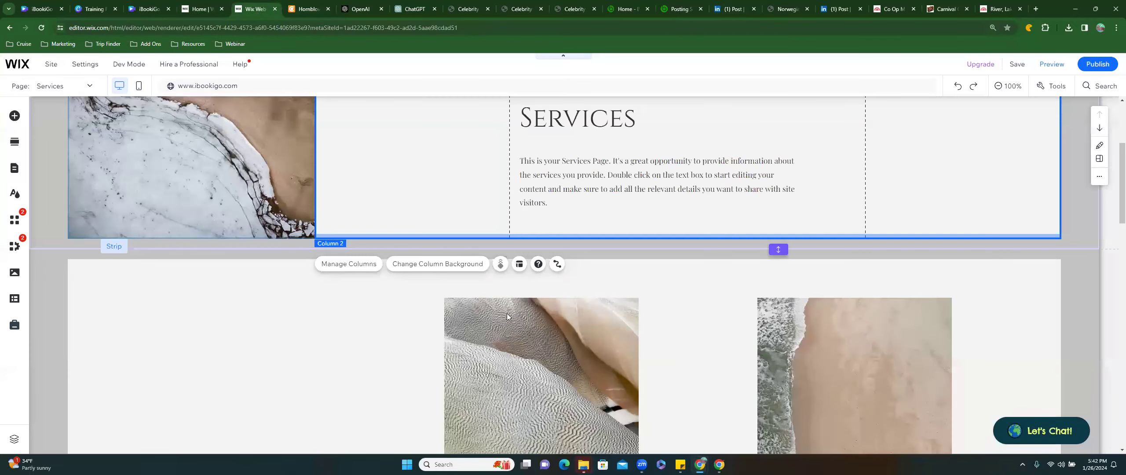
Switch to the Hornblower media library and download the horizontal red-and-black American Queen Voyages logo from the RGB PNG album
scroll(536, 181, "up", 2)
scroll(536, 181, "up", 2)
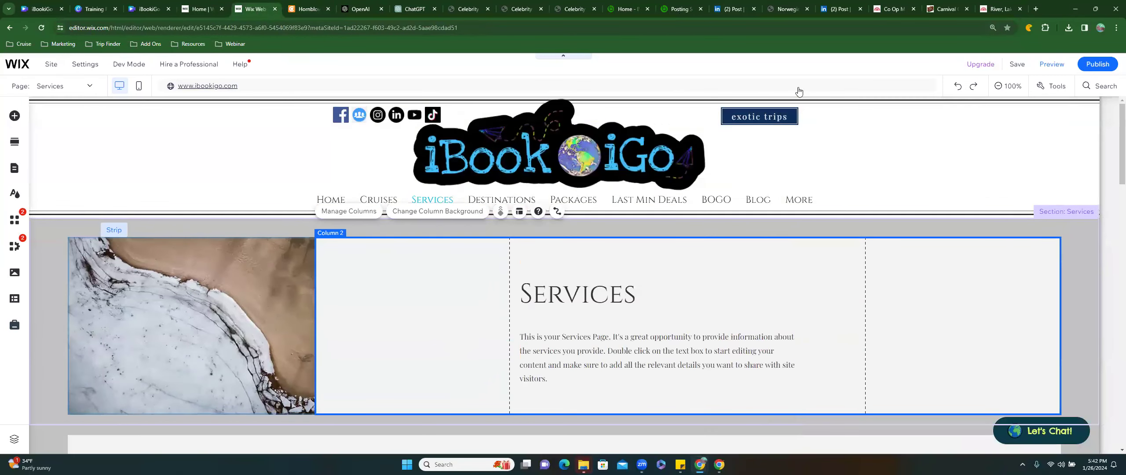
left_click(307, 11)
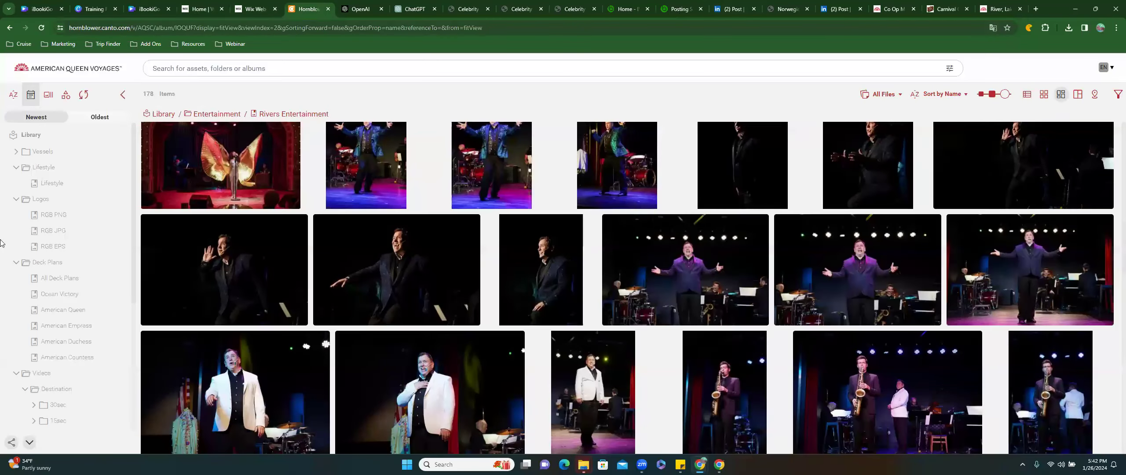
left_click(48, 215)
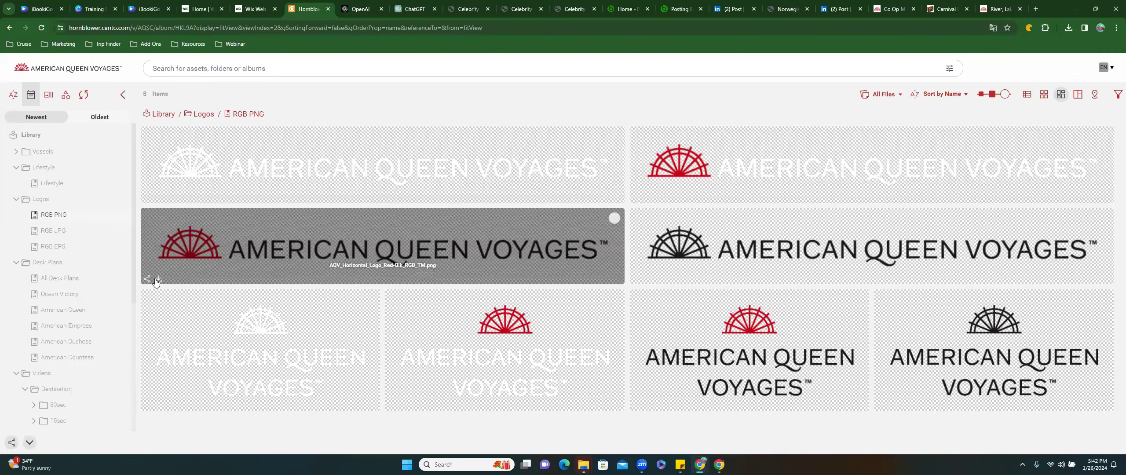
left_click(155, 278)
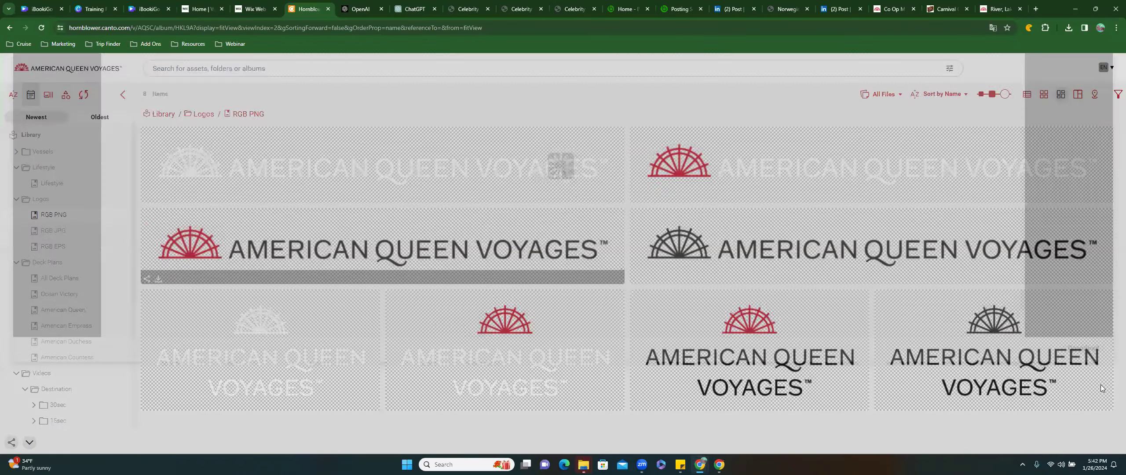
left_click(1082, 426)
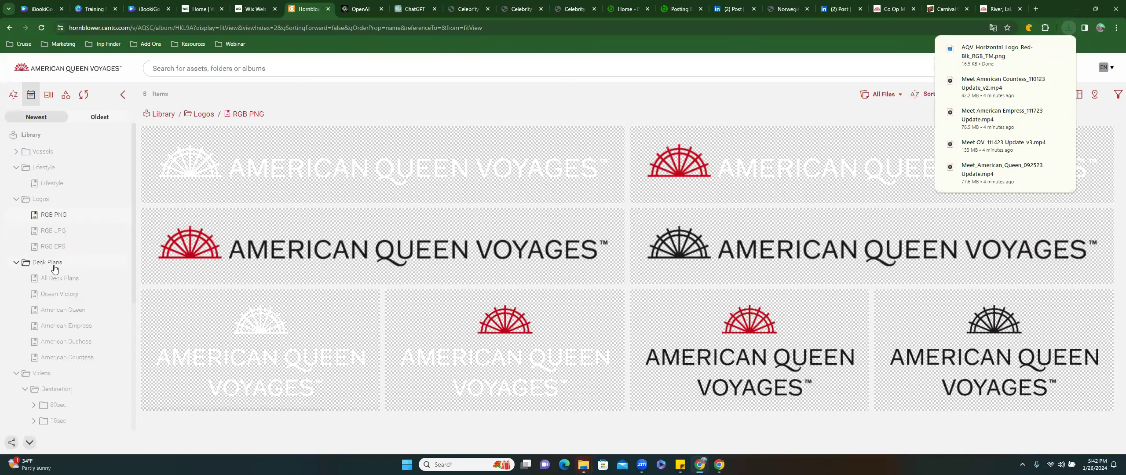
Browse the American Duchess albums under the river vessels: AD Exterior, Culinary and Wine, Suites & Staterooms, and Public Spaces
left_click(43, 152)
left_click(44, 171)
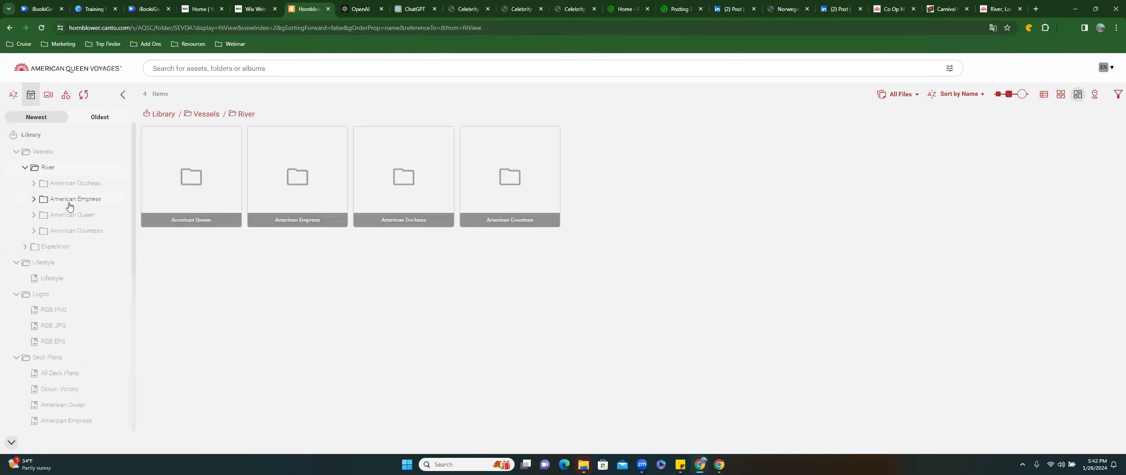
left_click(34, 183)
left_click(87, 199)
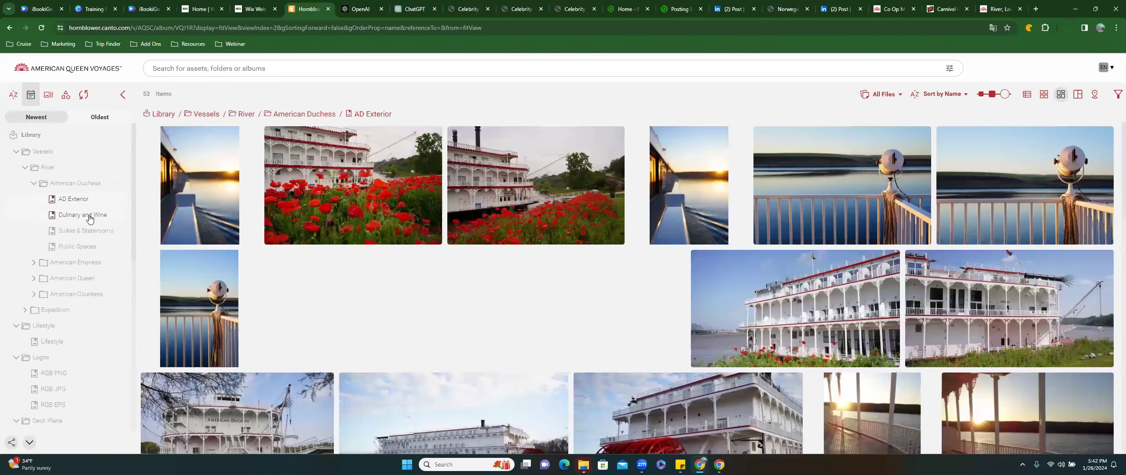
left_click(90, 216)
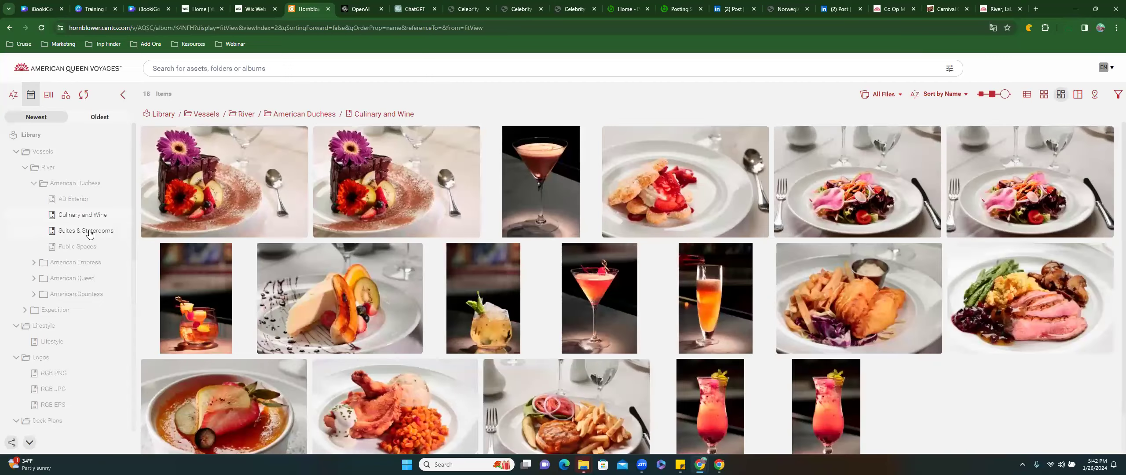
left_click(90, 234)
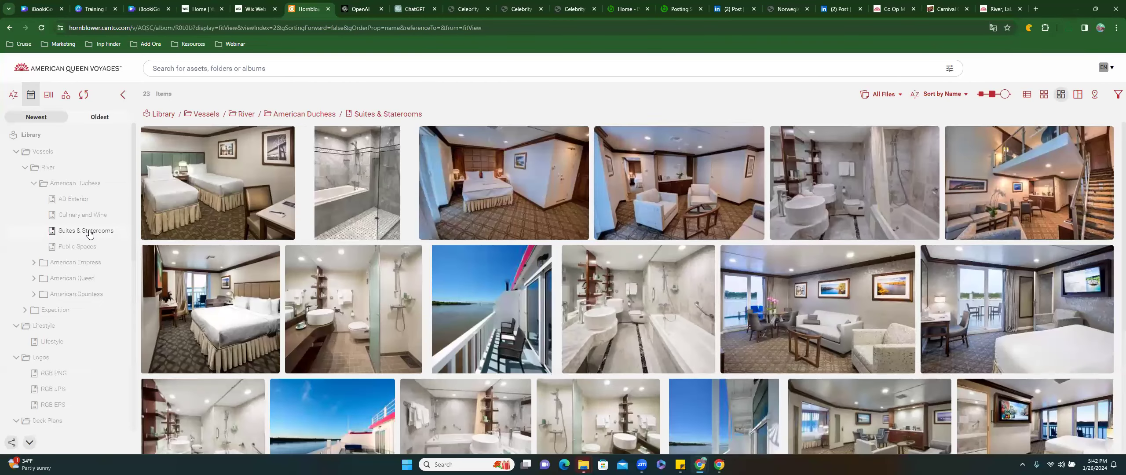
left_click(77, 249)
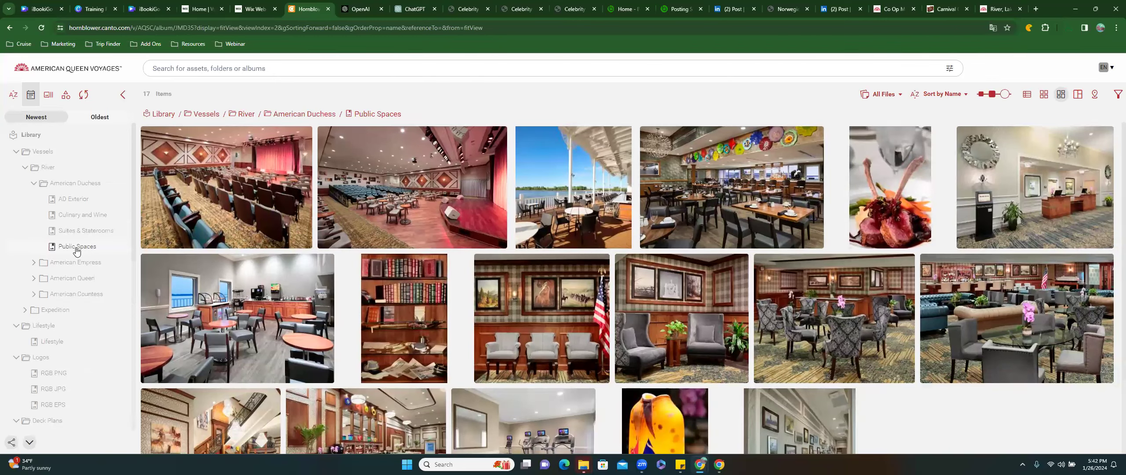
scroll(77, 249, "down", 1)
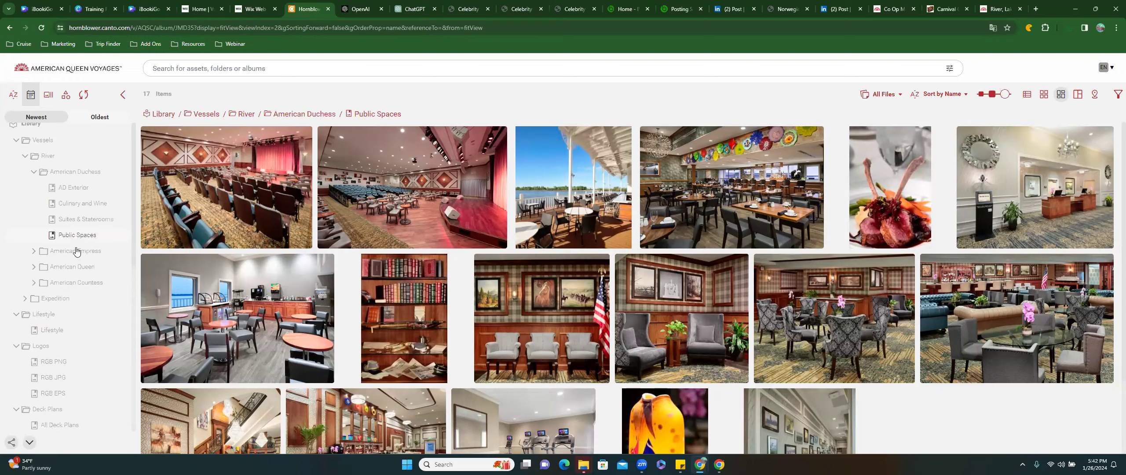
Browse the American Empress albums for motorcoach, suites, public spaces and exterior photos
left_click(62, 223)
left_click(72, 235)
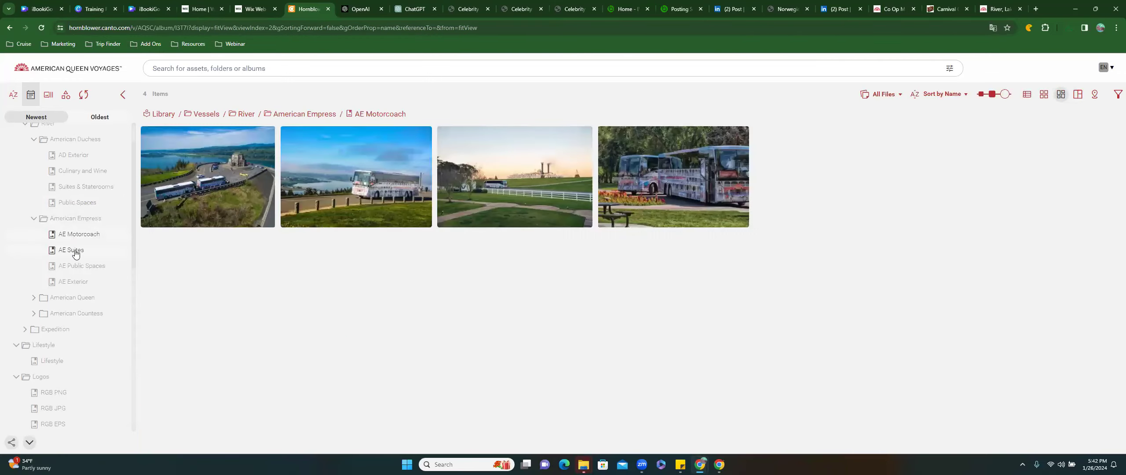
left_click(75, 251)
left_click(76, 267)
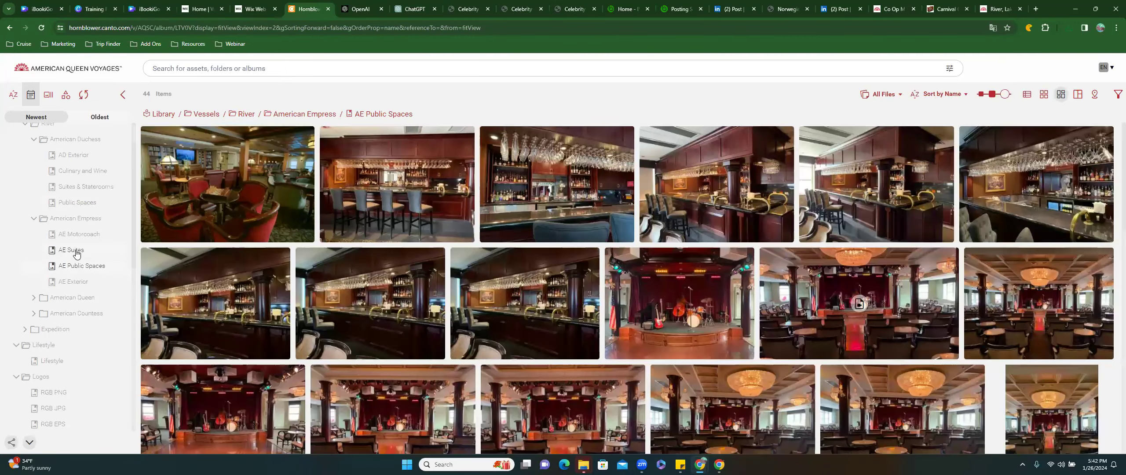
left_click(76, 283)
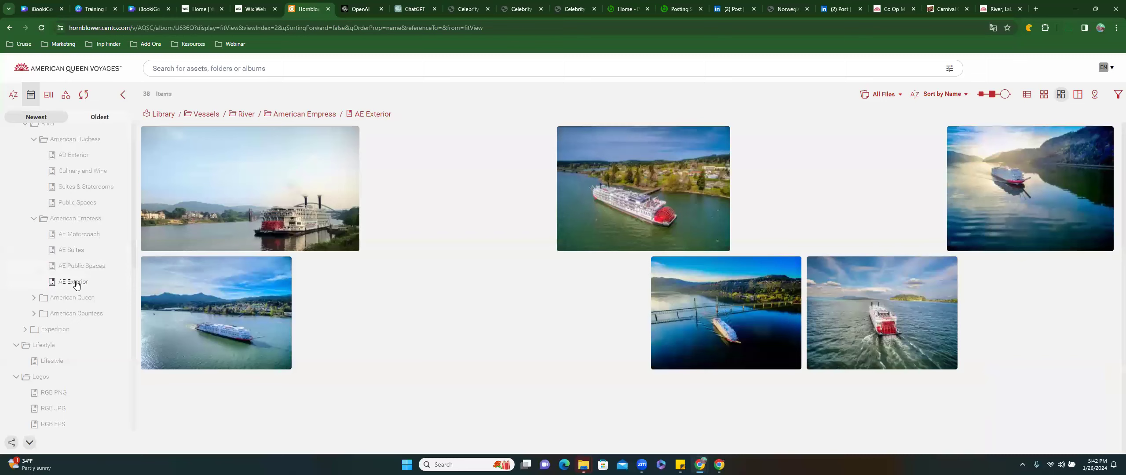
scroll(315, 280, "down", 6)
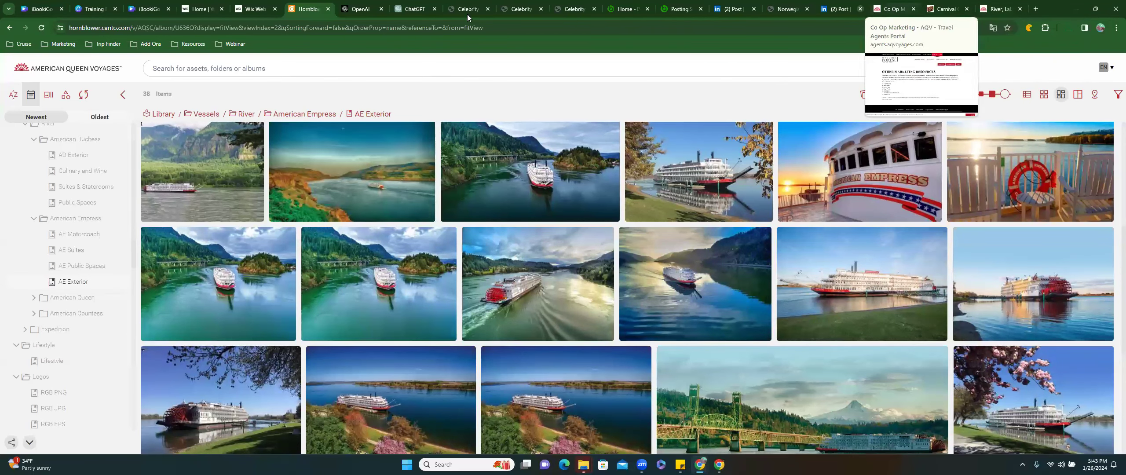
Return to the Wix editor, delete the Services heading from the top strip, and select the strip's image column
left_click(251, 11)
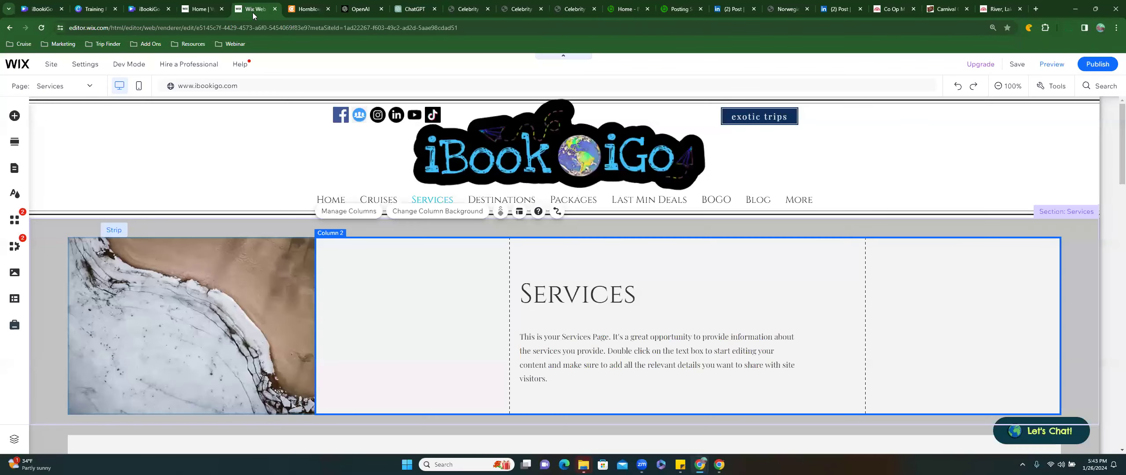
left_click(566, 302)
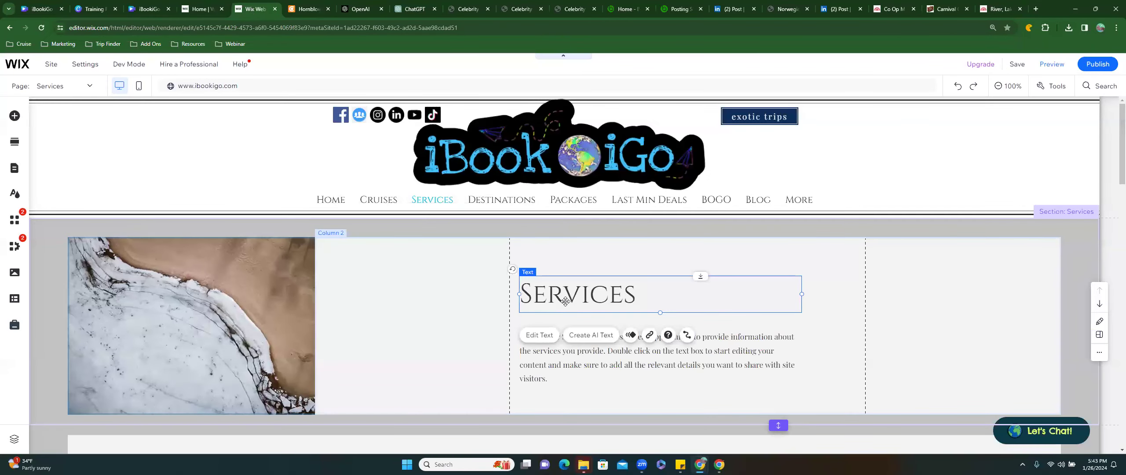
left_click_drag(566, 302, 565, 315)
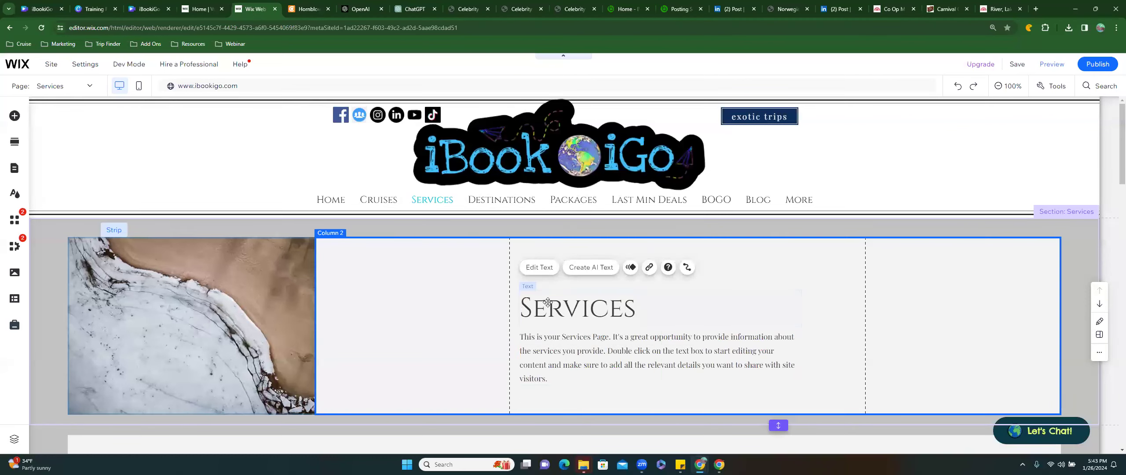
key("Delete")
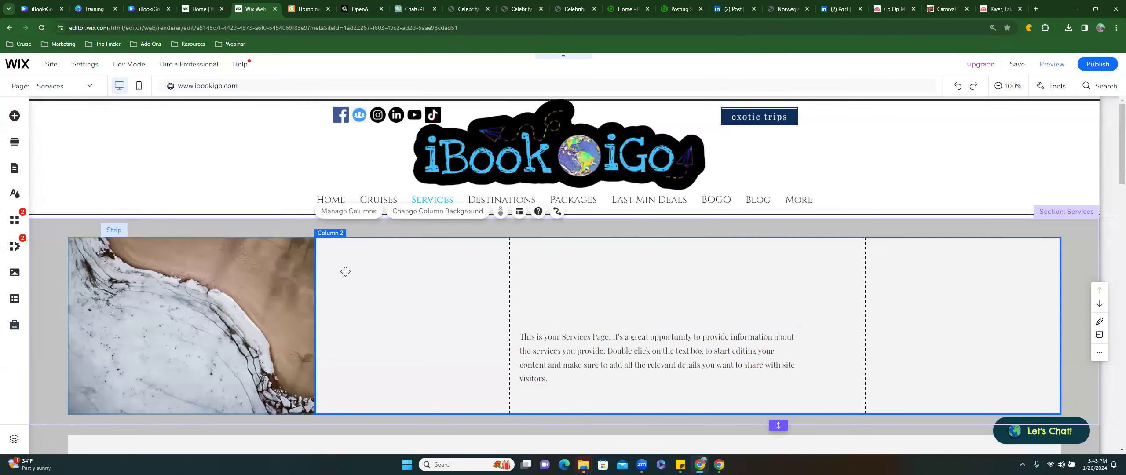
left_click(189, 276)
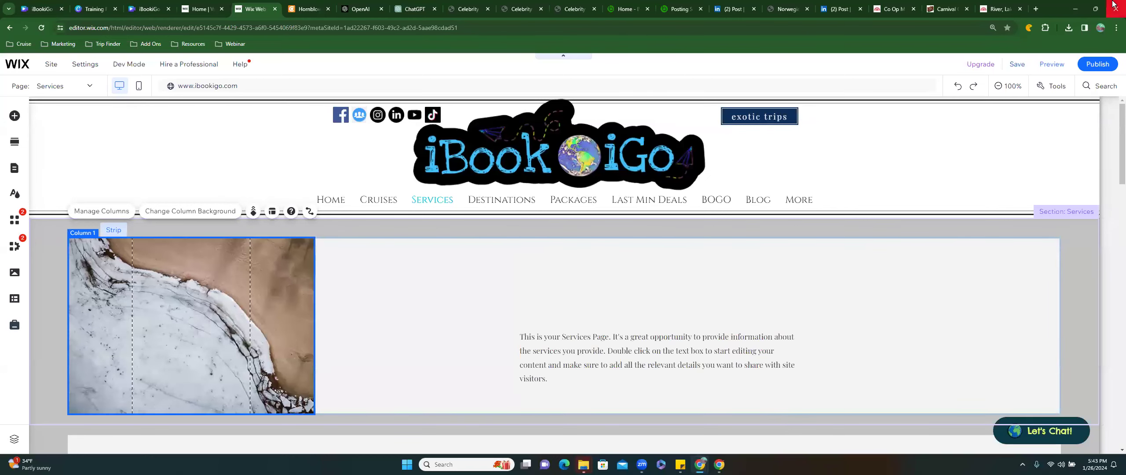
Go back to the Hornblower library and open the American Queen folder among the river vessels
left_click(996, 10)
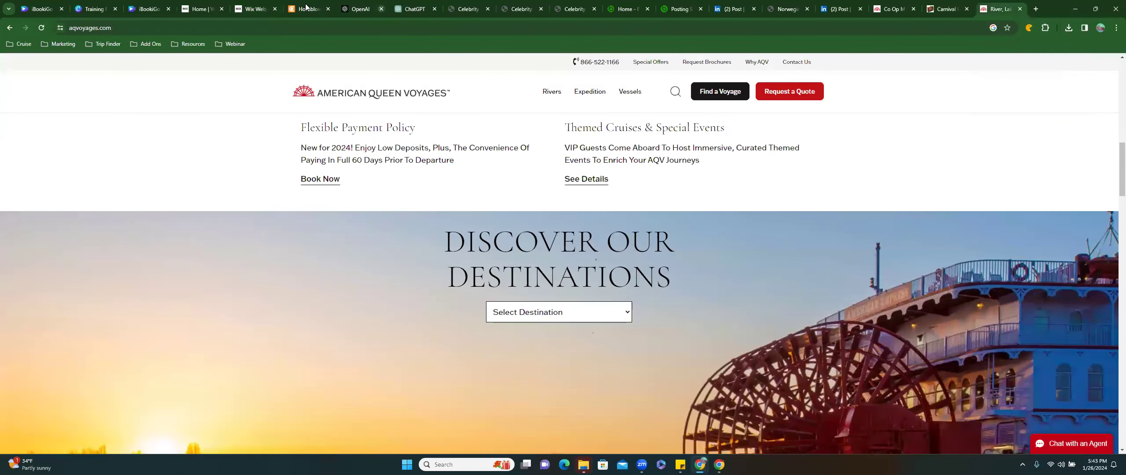
left_click(304, 9)
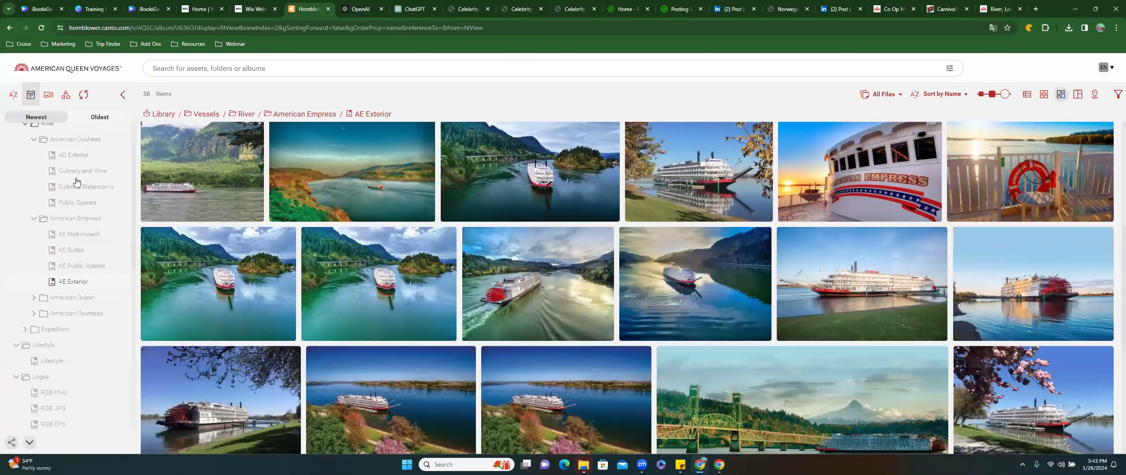
left_click(30, 136)
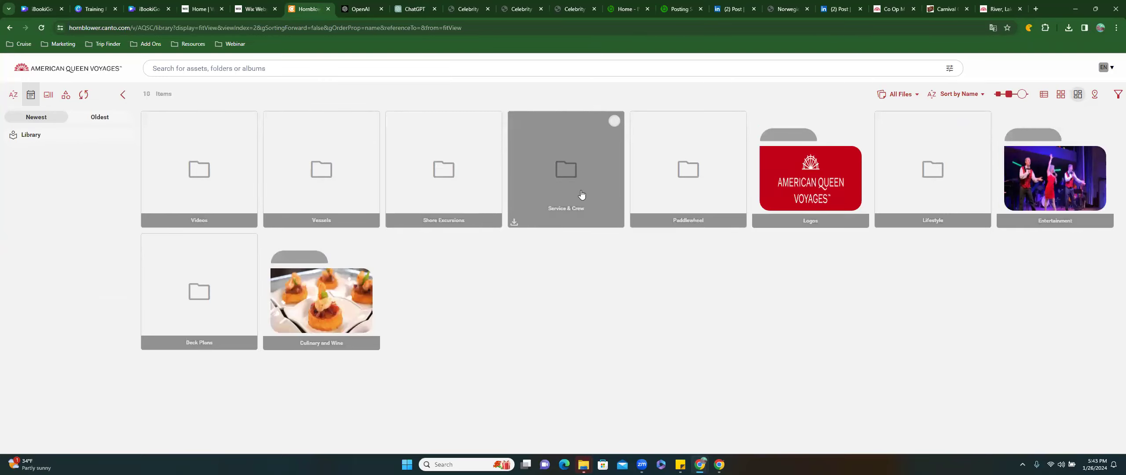
left_click(342, 164)
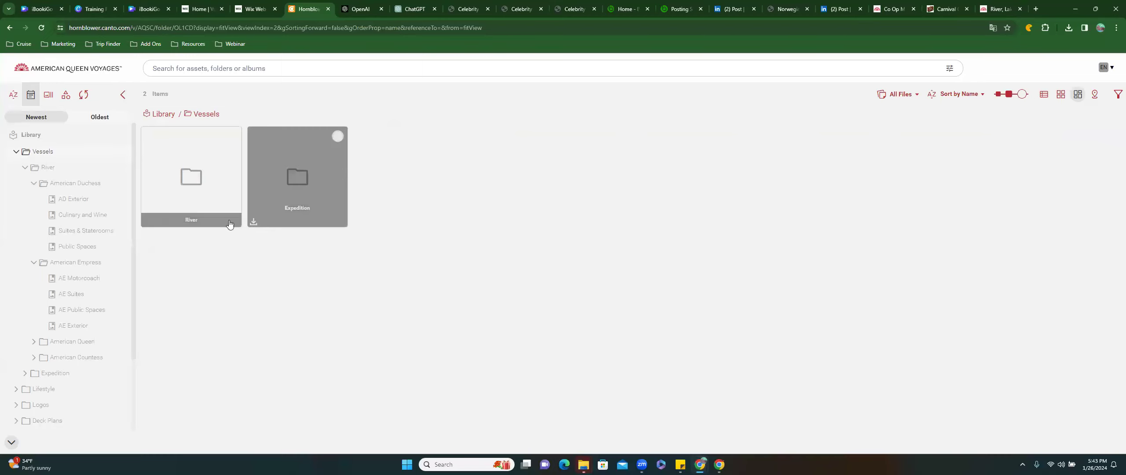
left_click(183, 180)
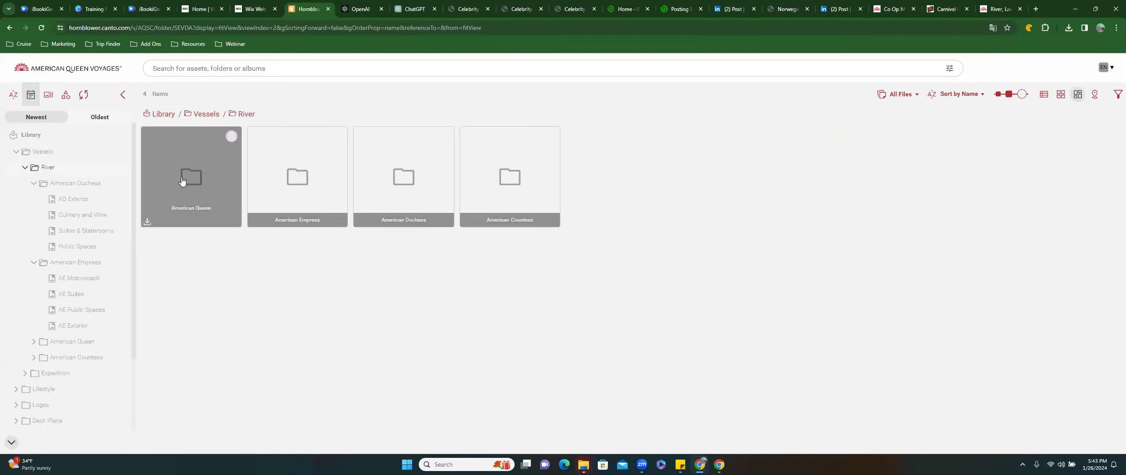
left_click(186, 194)
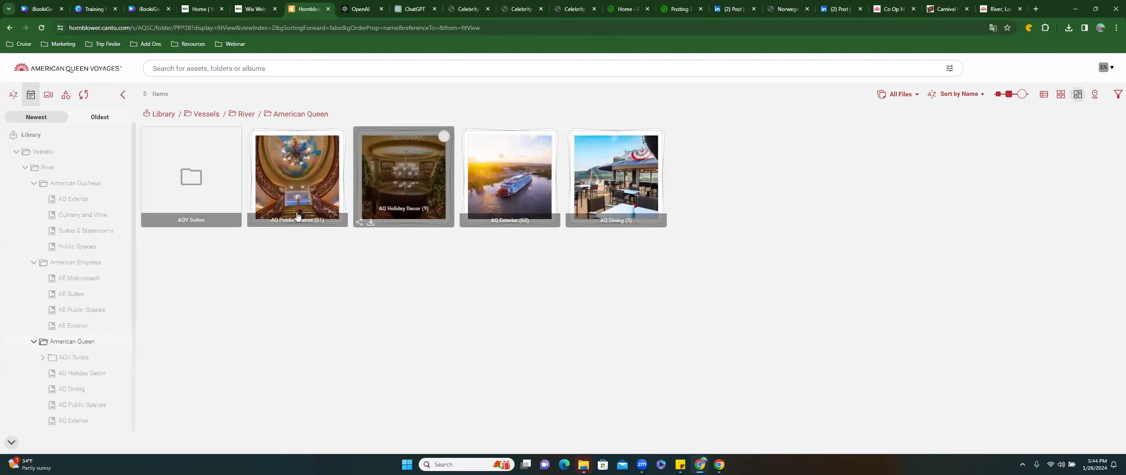
Try to download the whole AQ Public Spaces album as original files in a zip named "AQV Ship Pics"
left_click(264, 222)
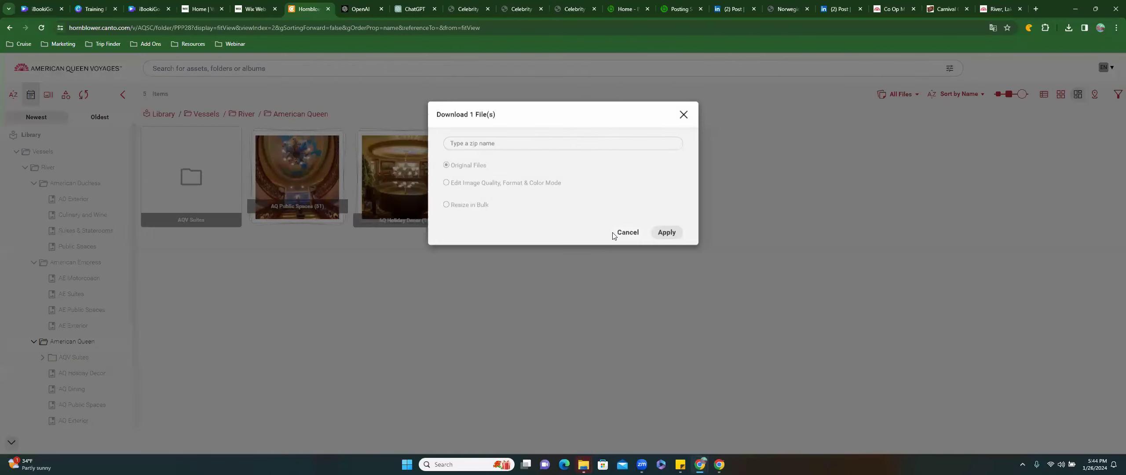
left_click(666, 234)
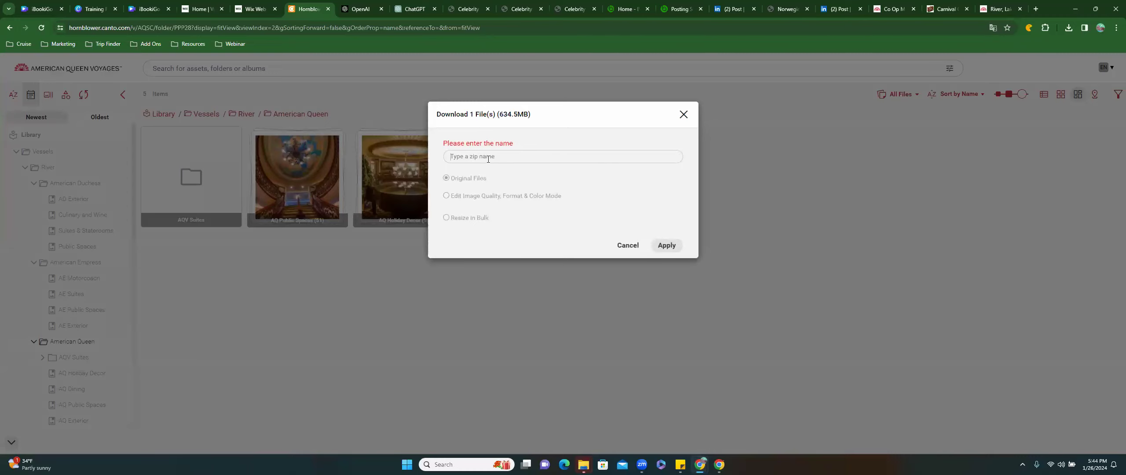
type("AQV Ship Pics")
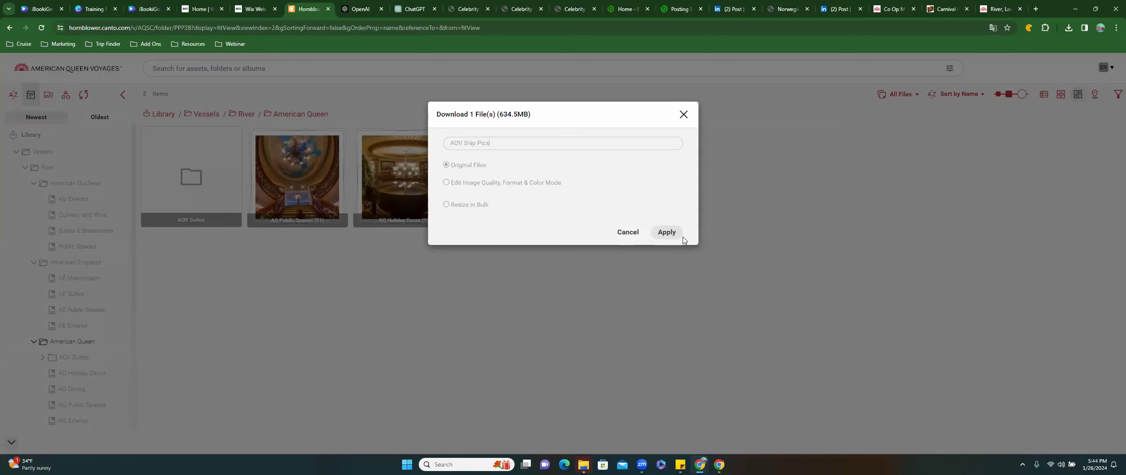
left_click(675, 234)
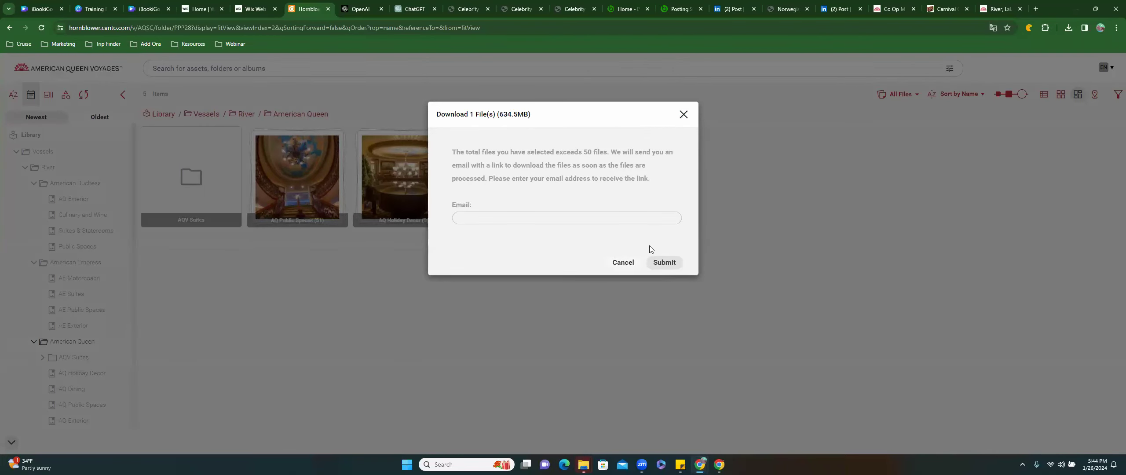
left_click(622, 262)
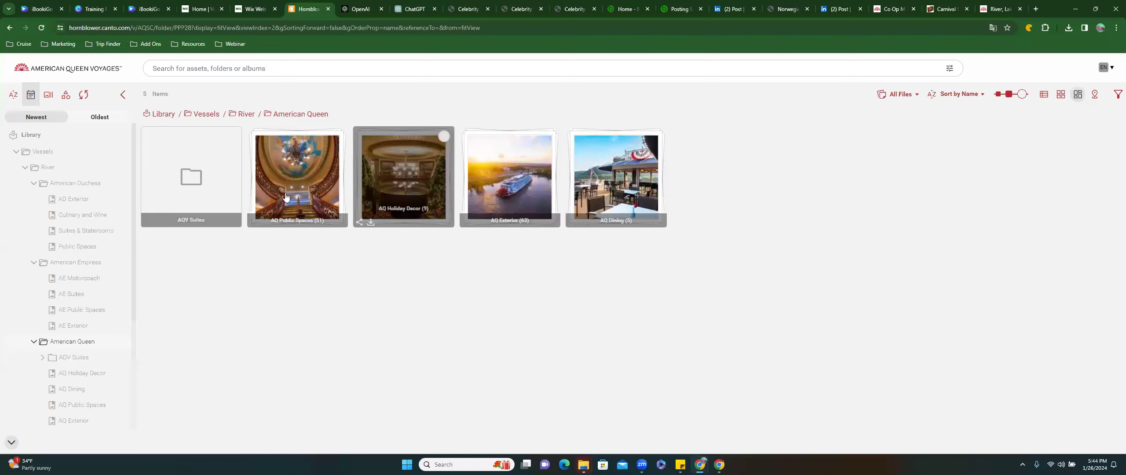
Download the ship's wheel photo IMG_9718.JPG in its original format from the AQ Public Spaces album
left_click(285, 197)
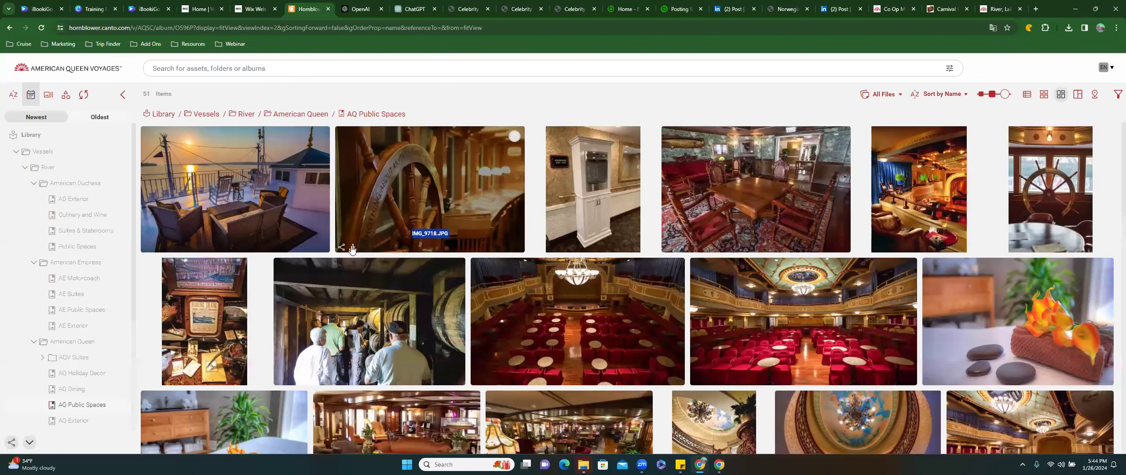
left_click(354, 247)
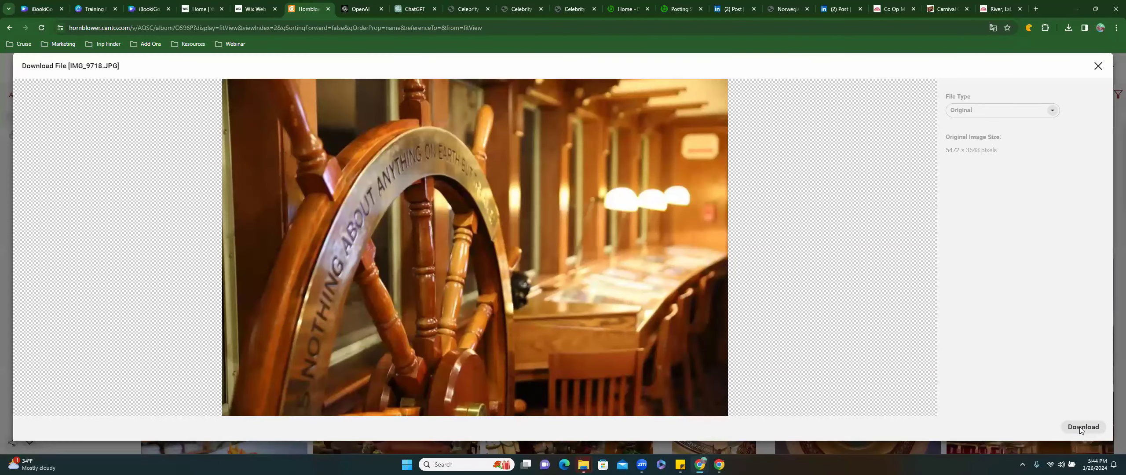
left_click(1082, 427)
Download the AQSC_AQ_Grand_Staircase photo with the chandelier above the stairs from the AQ Public Spaces album
scroll(685, 333, "down", 5)
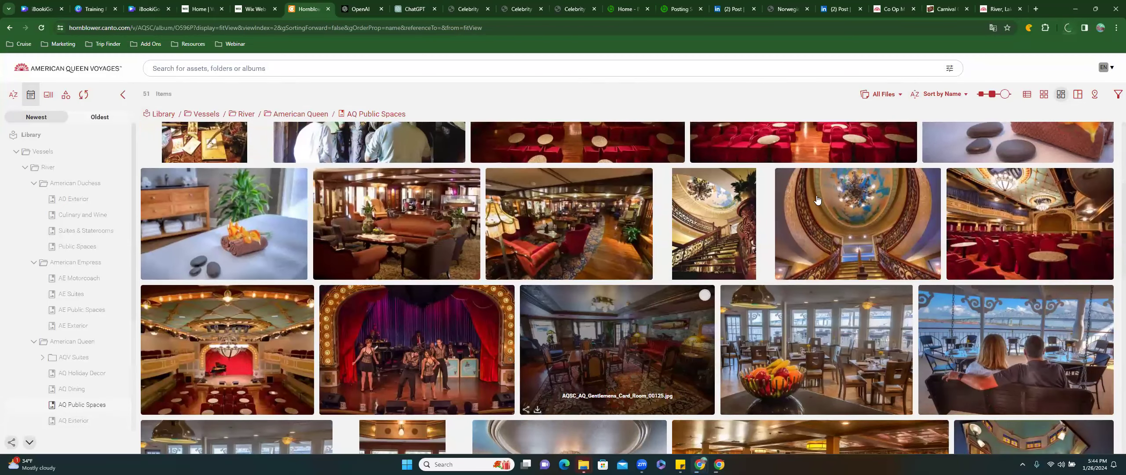
scroll(817, 201, "down", 1)
left_click(792, 234)
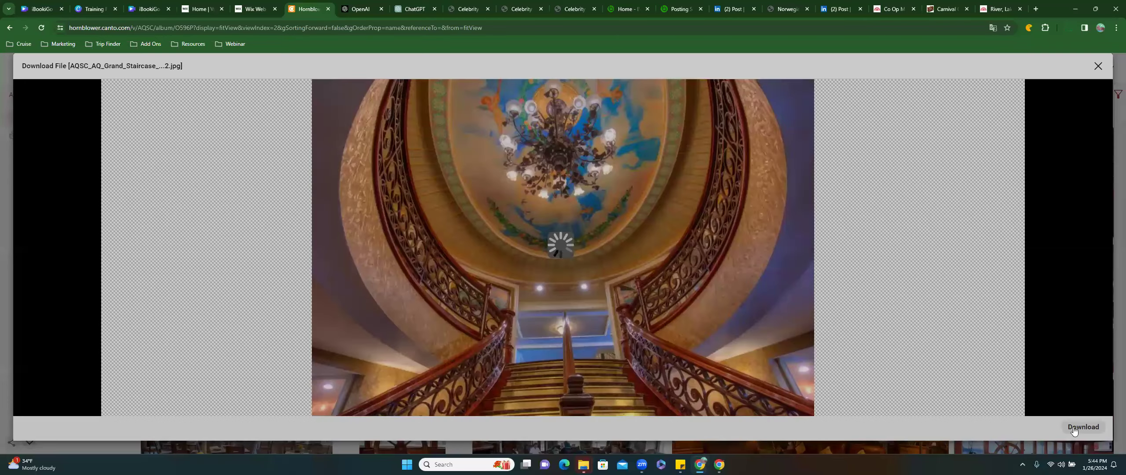
left_click(1073, 427)
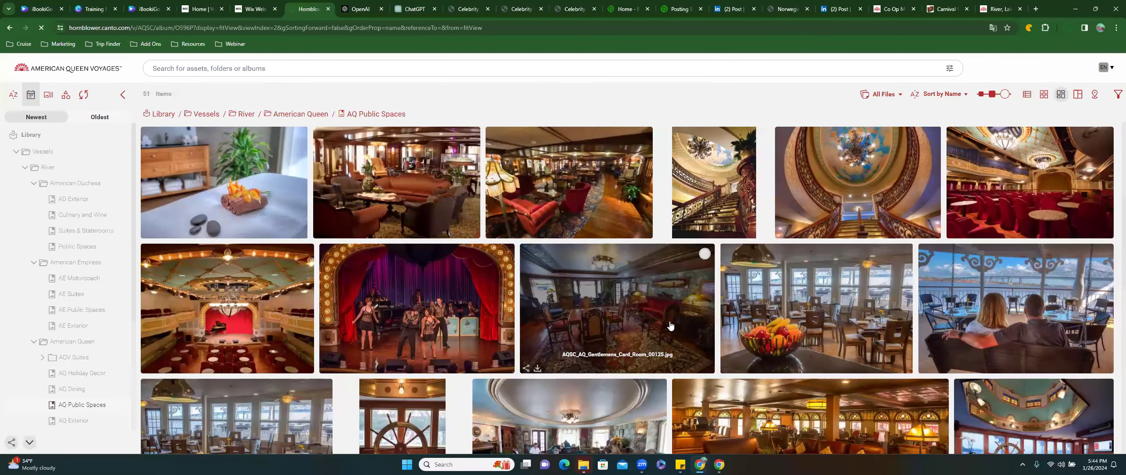
Download the lounge photo AQSC-full-83436.jpg in its original format from the AQ Public Spaces album
scroll(670, 326, "down", 4)
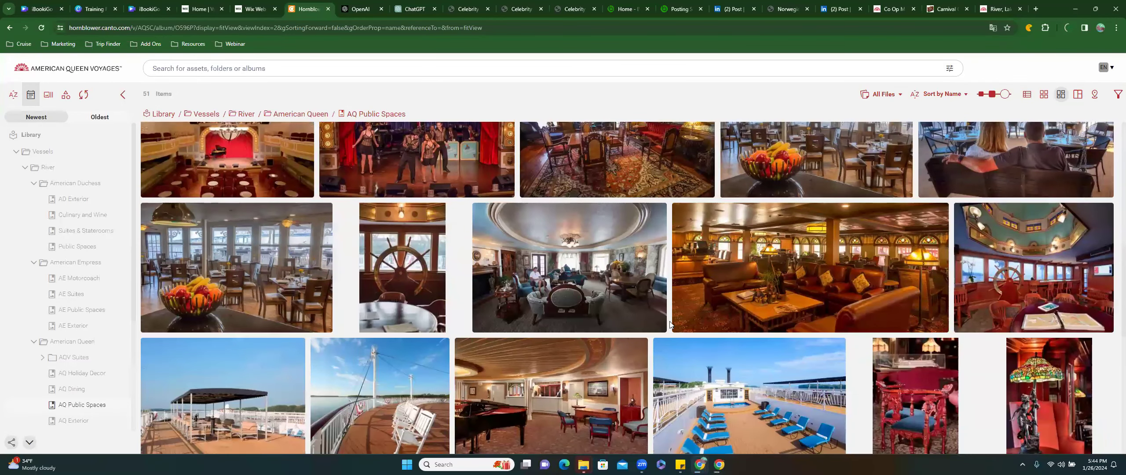
mouse_move(692, 322)
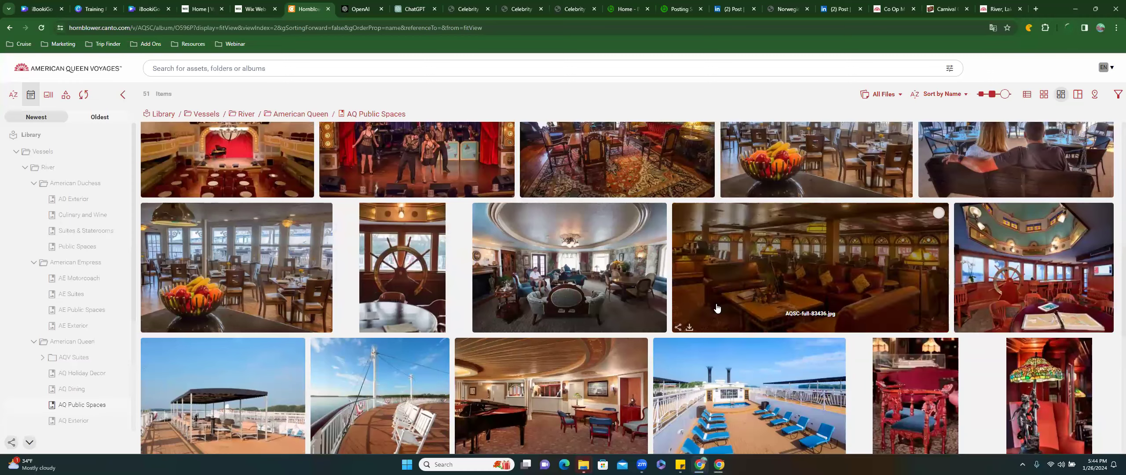
left_click(689, 328)
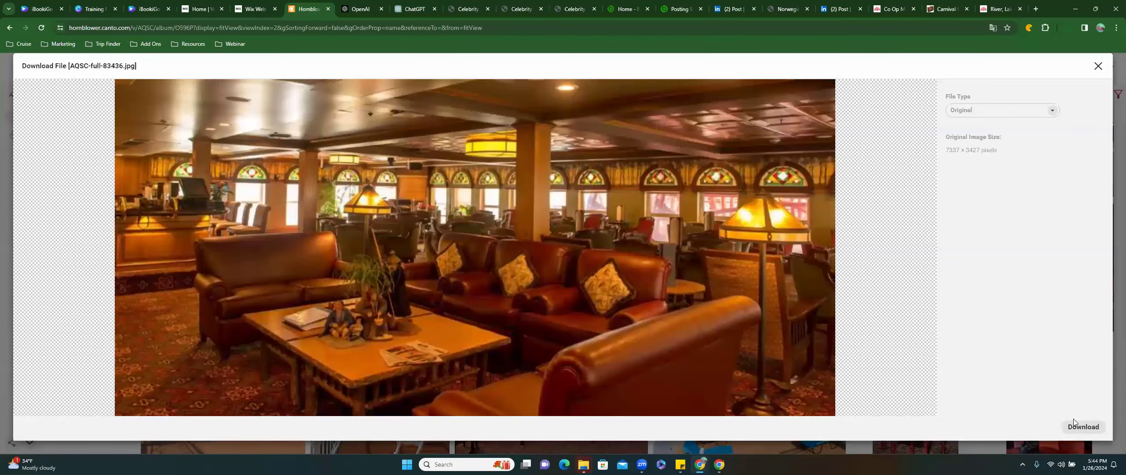
left_click(1076, 432)
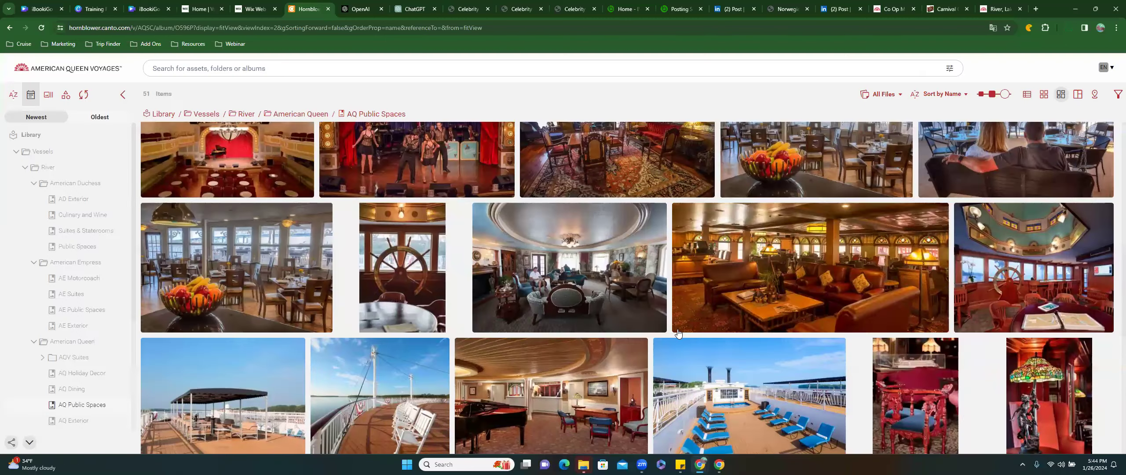
Download the theatre photo AQ21-GrandSaloonR2.jpg and the deck photo AQ21-RockingChairsR.jpg in original format from the album
scroll(810, 354, "down", 5)
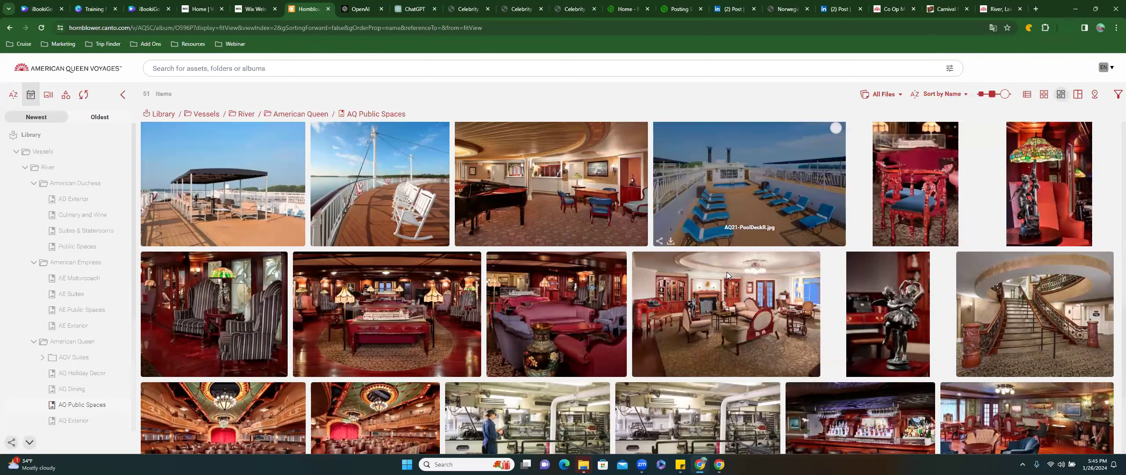
scroll(692, 352, "down", 4)
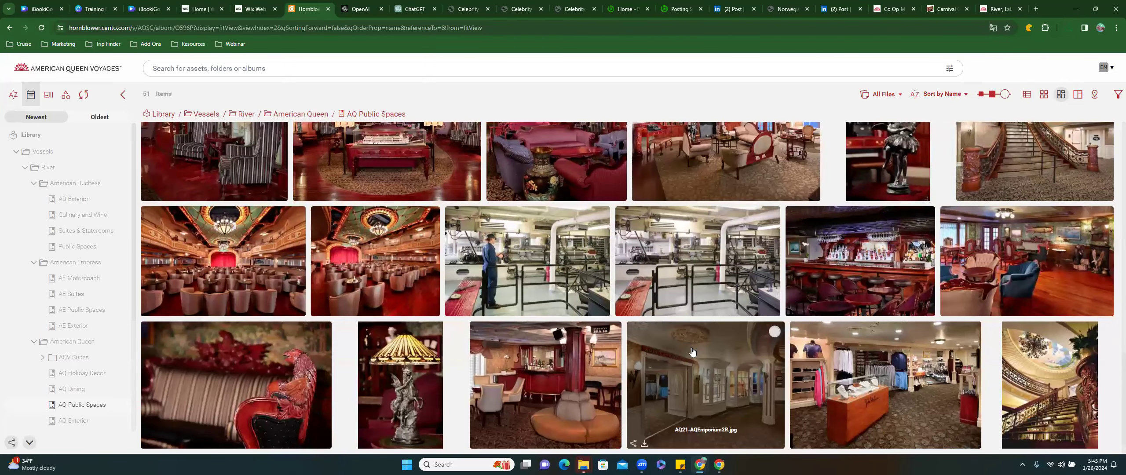
scroll(692, 352, "down", 1)
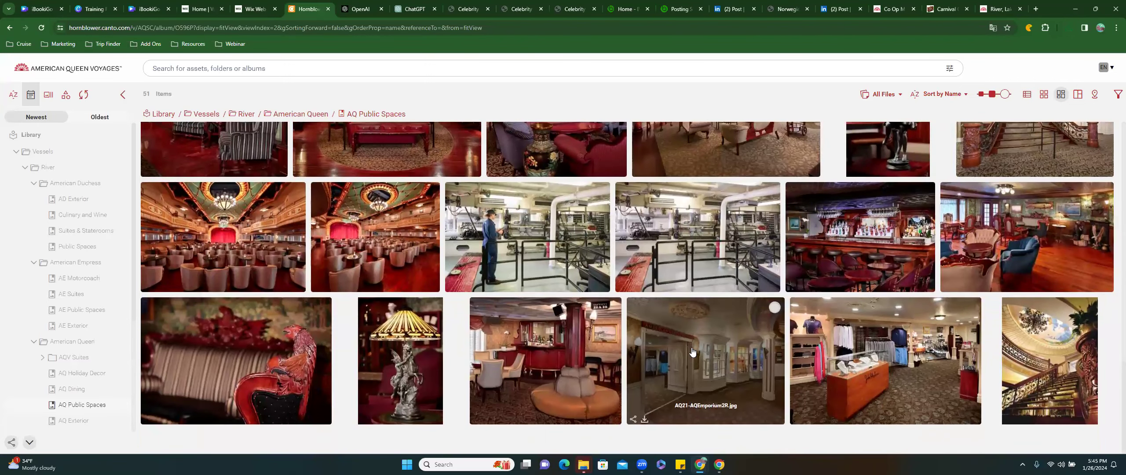
scroll(246, 413, "up", 3)
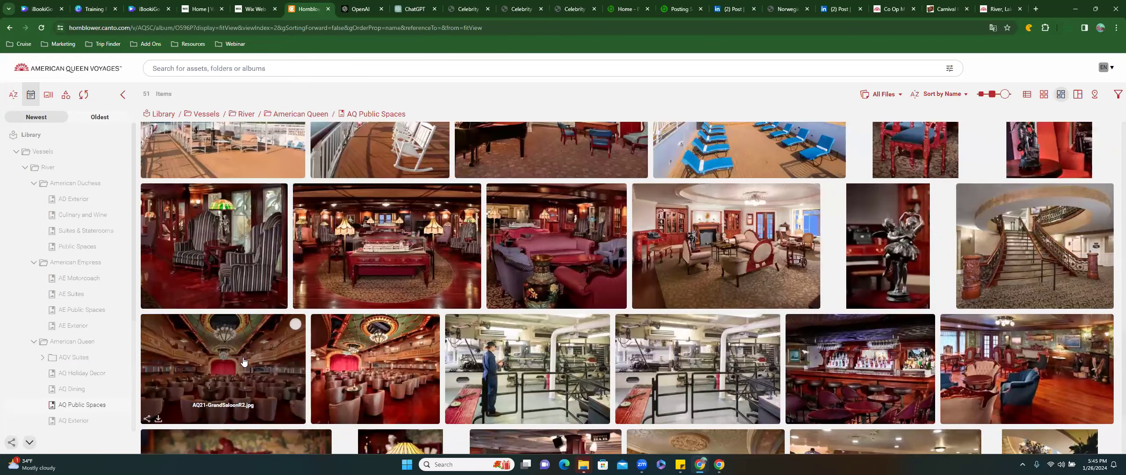
left_click(159, 420)
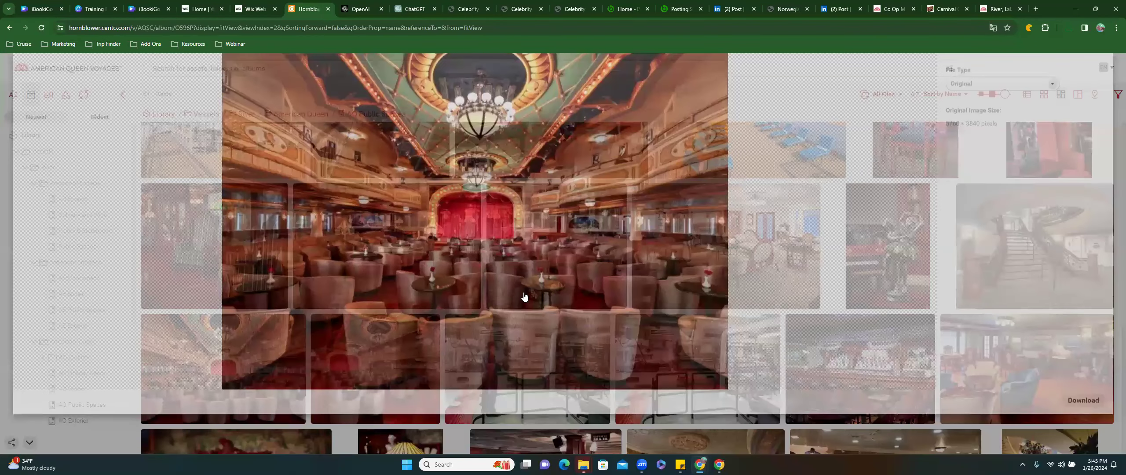
key("Escape")
scroll(362, 176, "up", 5)
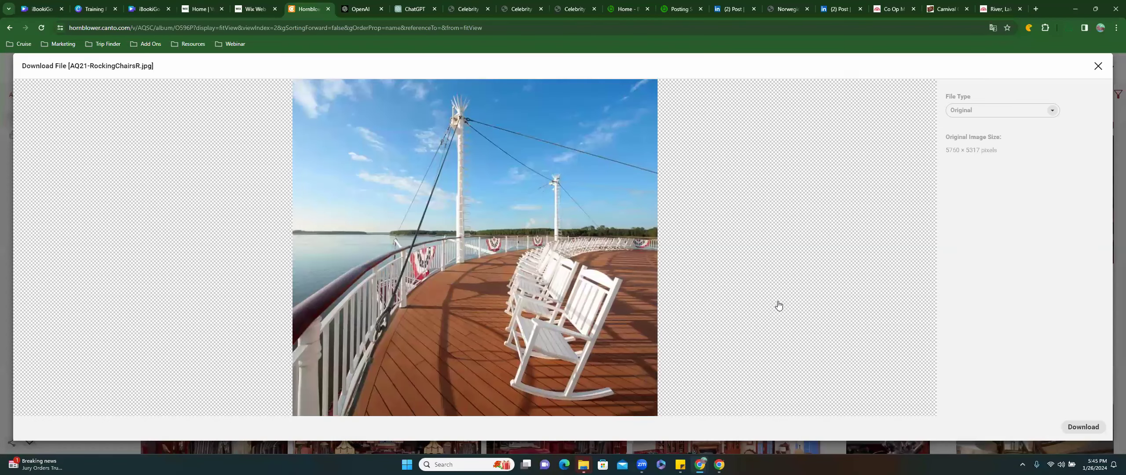
left_click(774, 285)
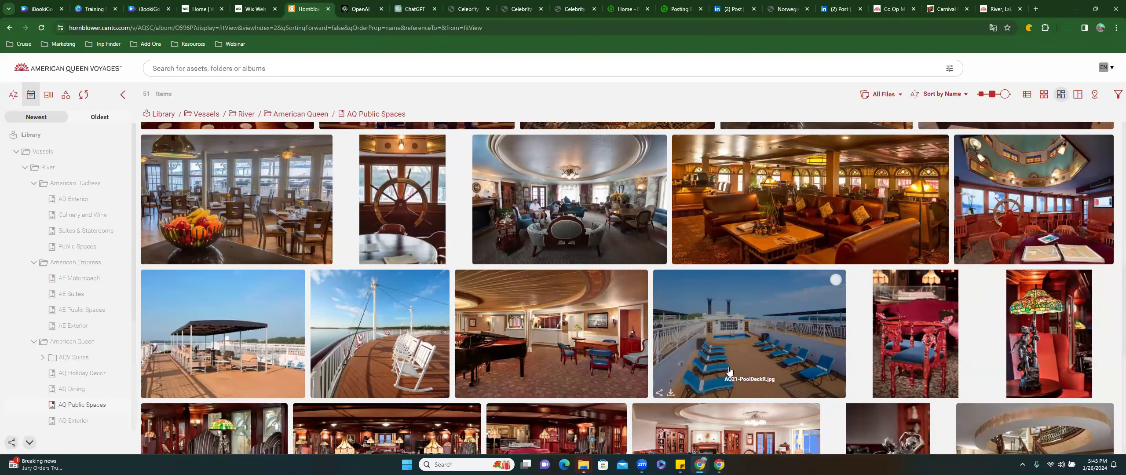
Download the spa photo AQSC_AQ_Spa_00123.jpg from the AQ Public Spaces album
scroll(729, 370, "up", 10)
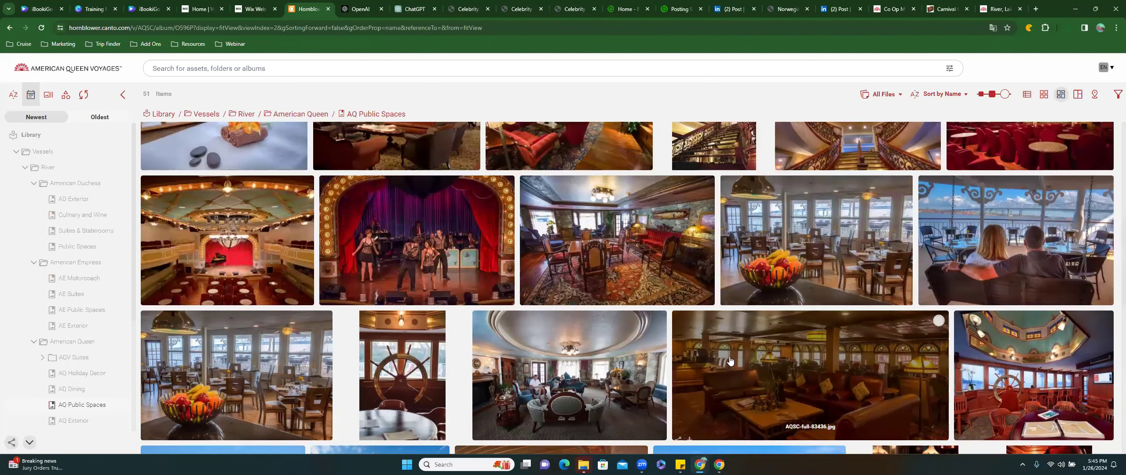
scroll(730, 360, "up", 3)
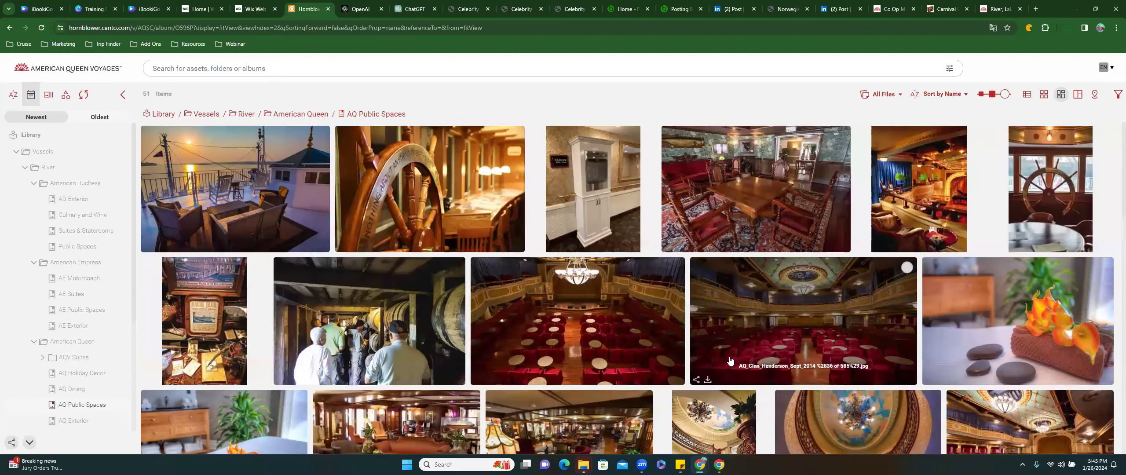
scroll(729, 360, "down", 2)
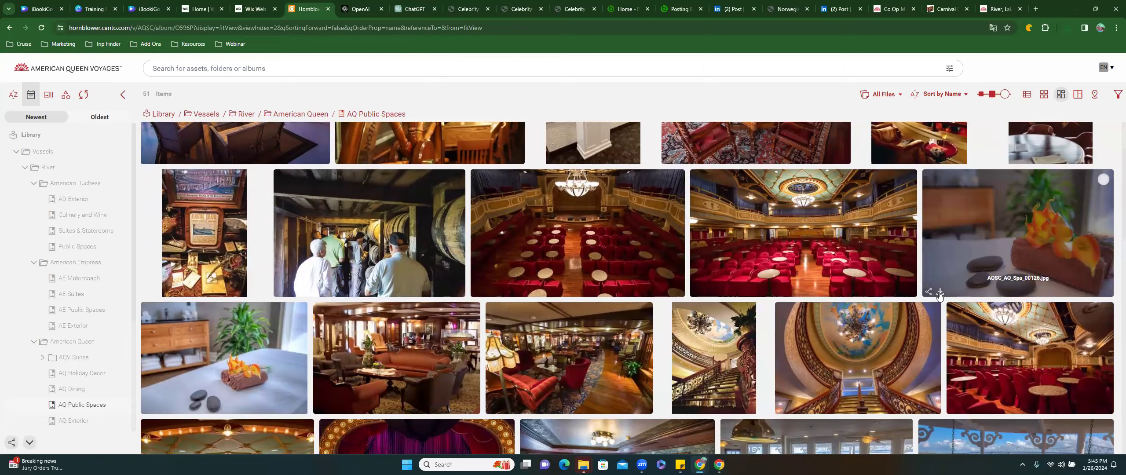
left_click(940, 293)
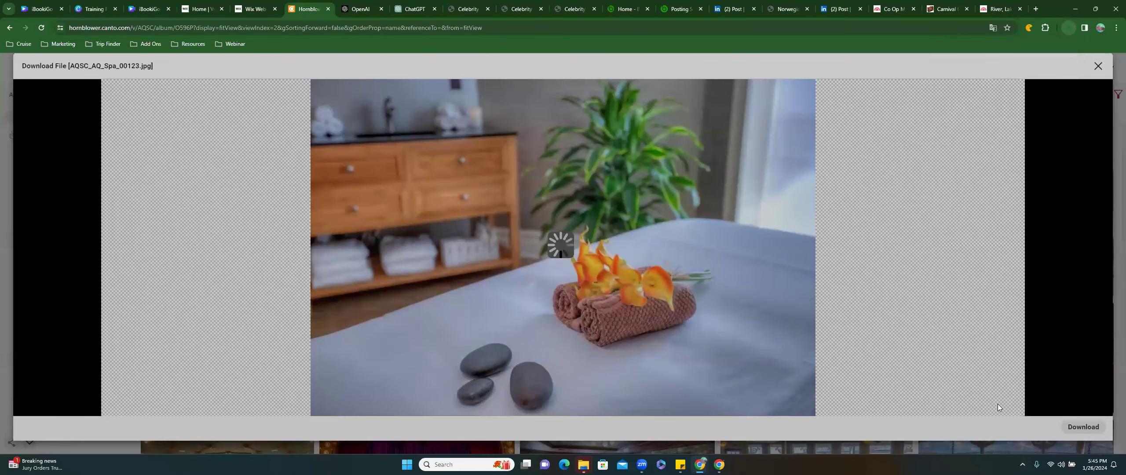
key("Escape")
key("Escape")
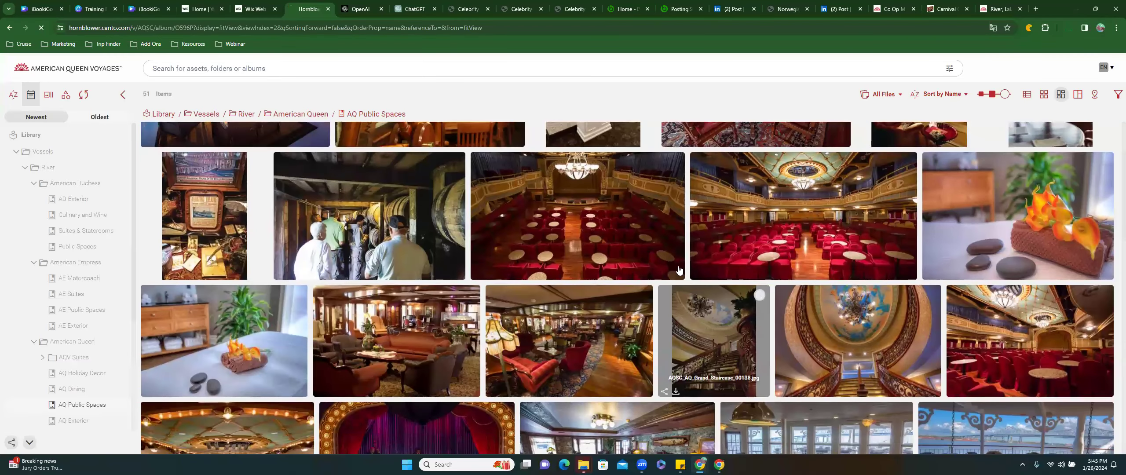
Expand the library's Lifestyle folder and open the Lifestyle album inside it
scroll(394, 217, "down", 4)
left_click(89, 311)
scroll(90, 336, "down", 4)
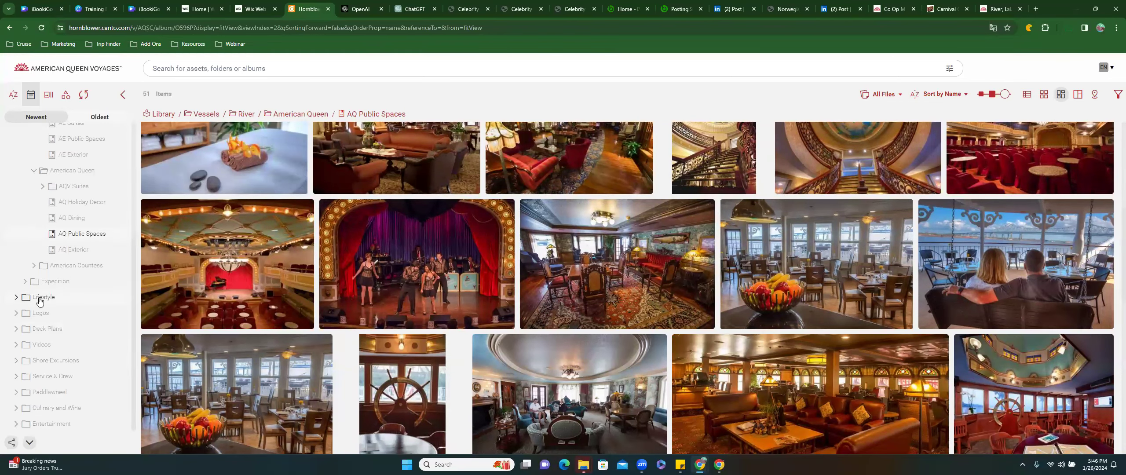
left_click(16, 298)
left_click(42, 316)
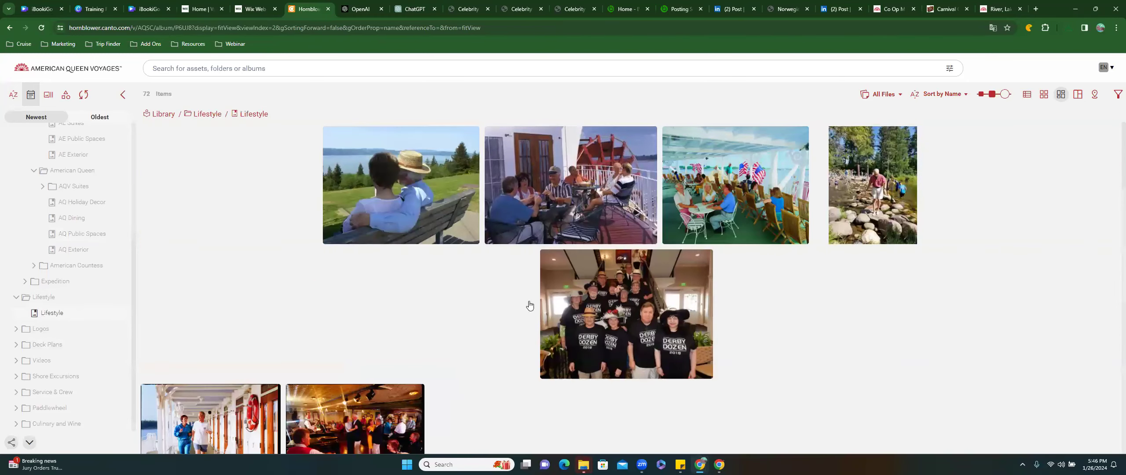
Download the photo of the couple at the railing, AQSC_6819_final.tif, in original format from the Lifestyle album
scroll(531, 314, "down", 15)
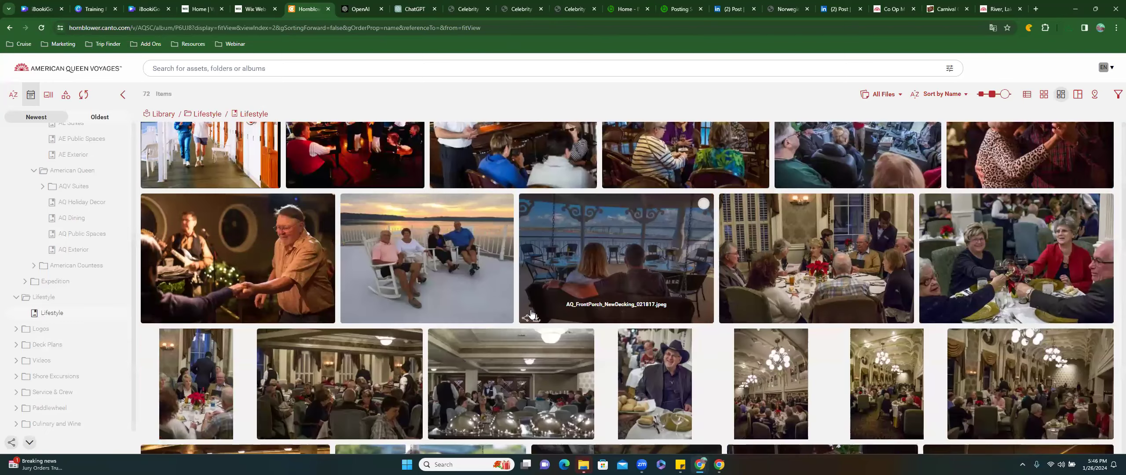
scroll(531, 314, "down", 2)
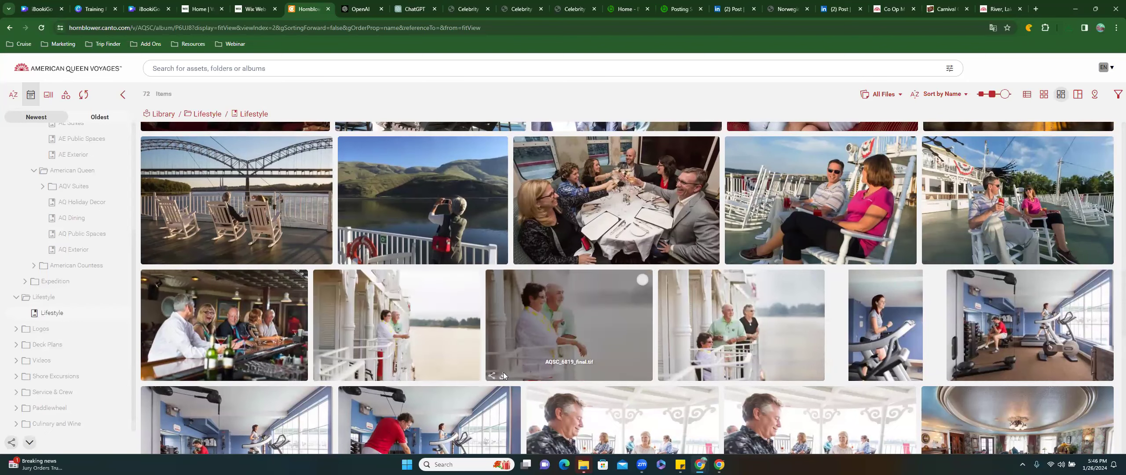
left_click(504, 375)
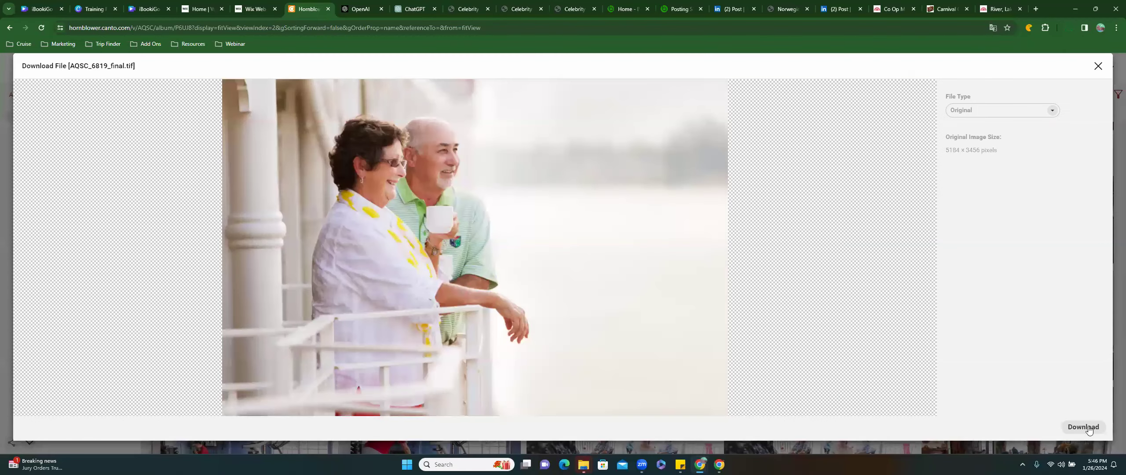
left_click(1088, 426)
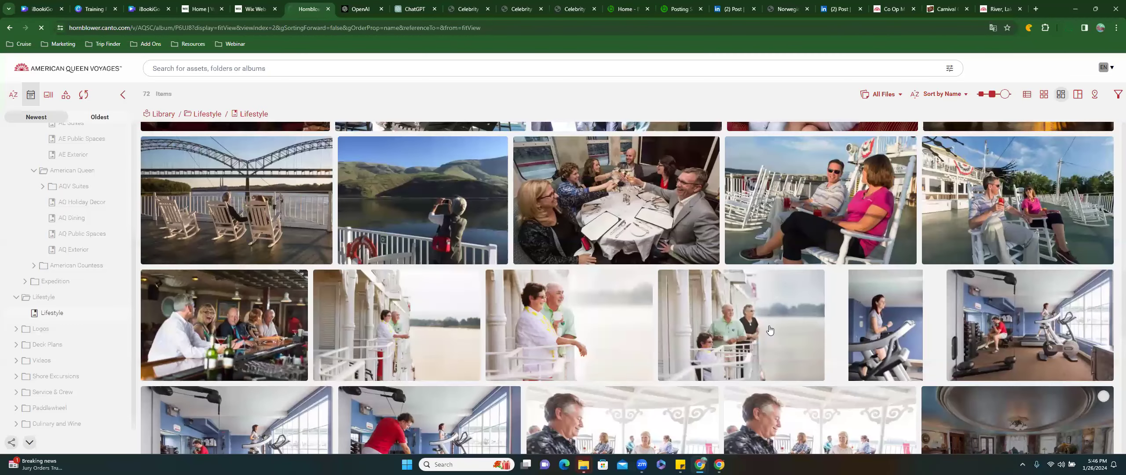
Look through the rest of the Lifestyle album for usable photos and open the AQV Suites folder under American Queen
scroll(770, 330, "down", 5)
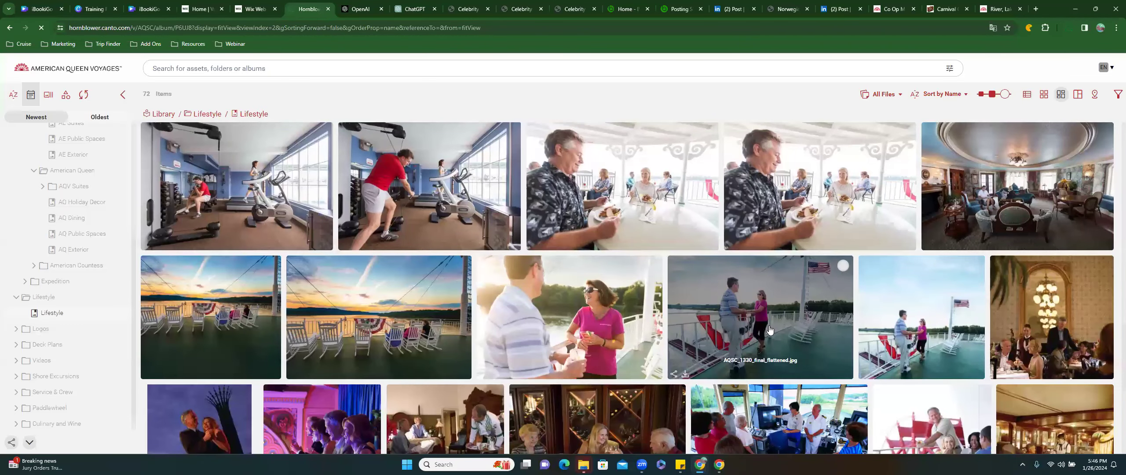
scroll(769, 330, "down", 6)
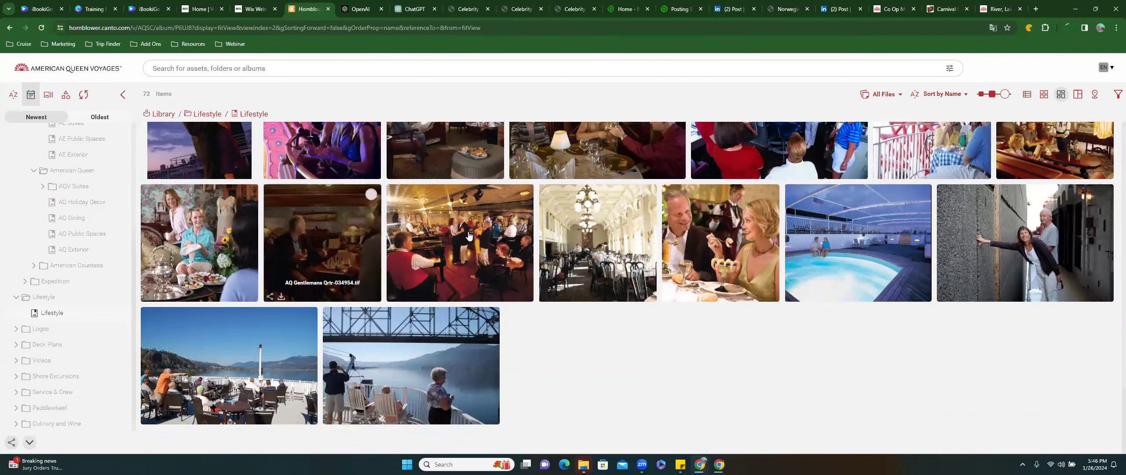
scroll(348, 297, "up", 2)
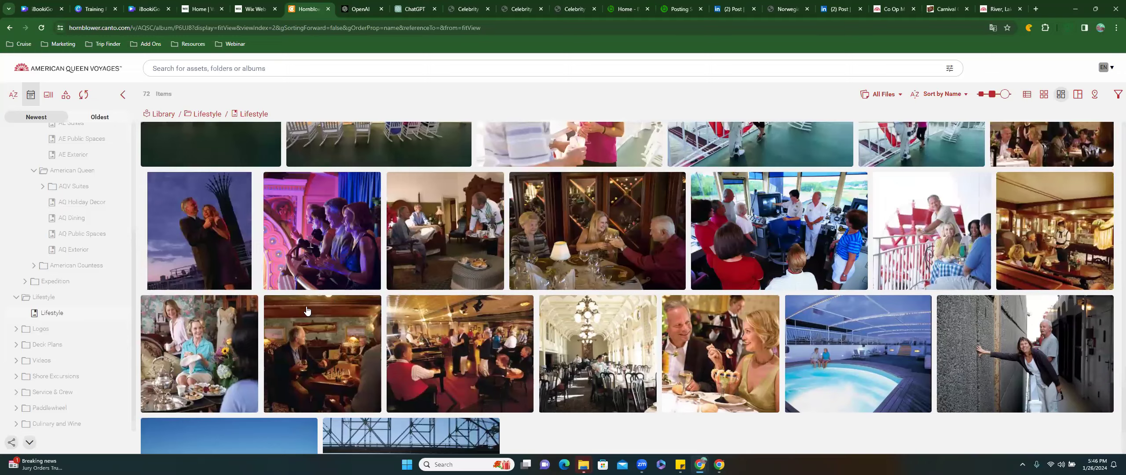
scroll(307, 310, "up", 2)
scroll(305, 312, "up", 15)
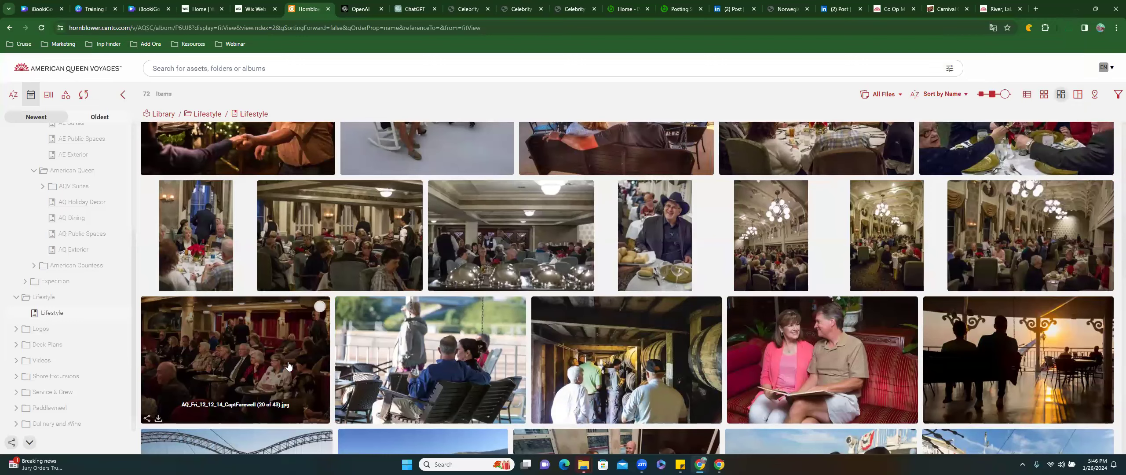
scroll(433, 374, "up", 4)
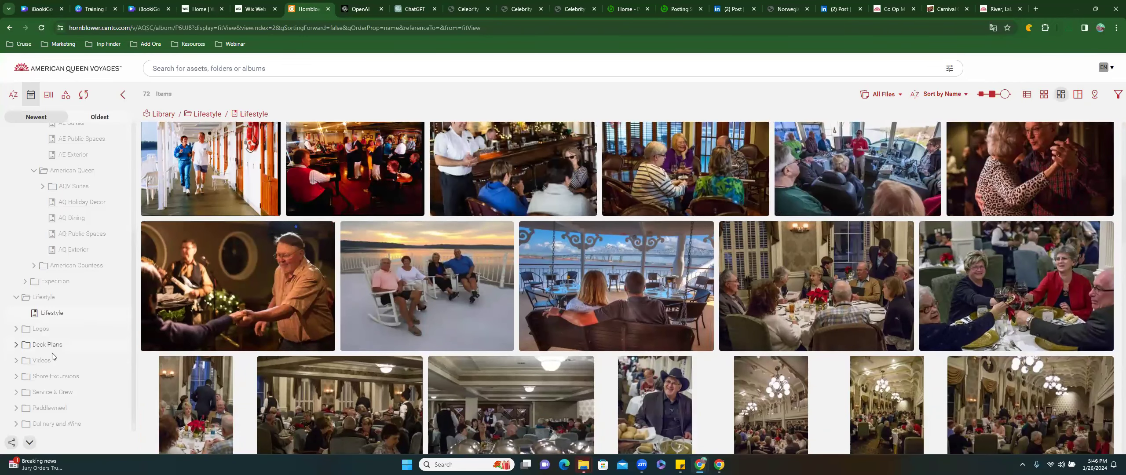
scroll(63, 387, "down", 1)
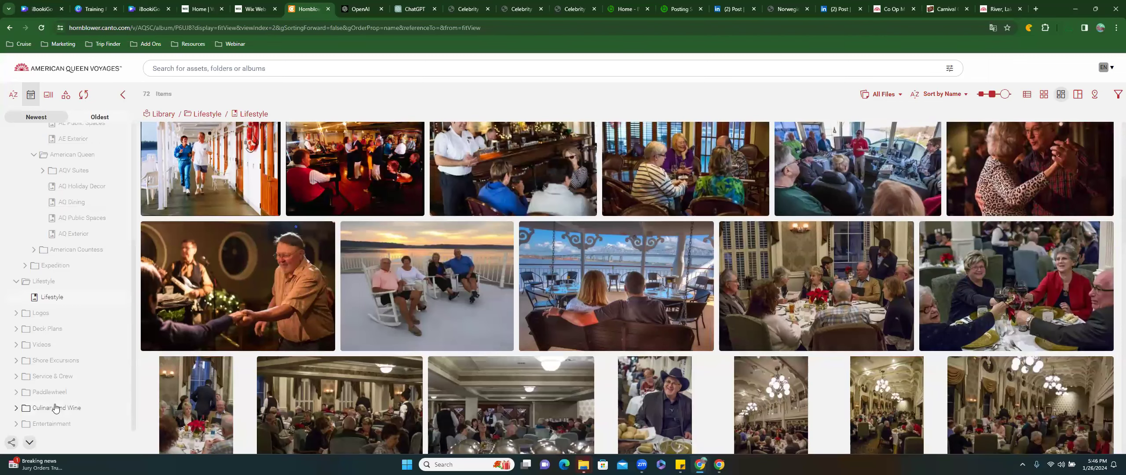
scroll(49, 215, "up", 3)
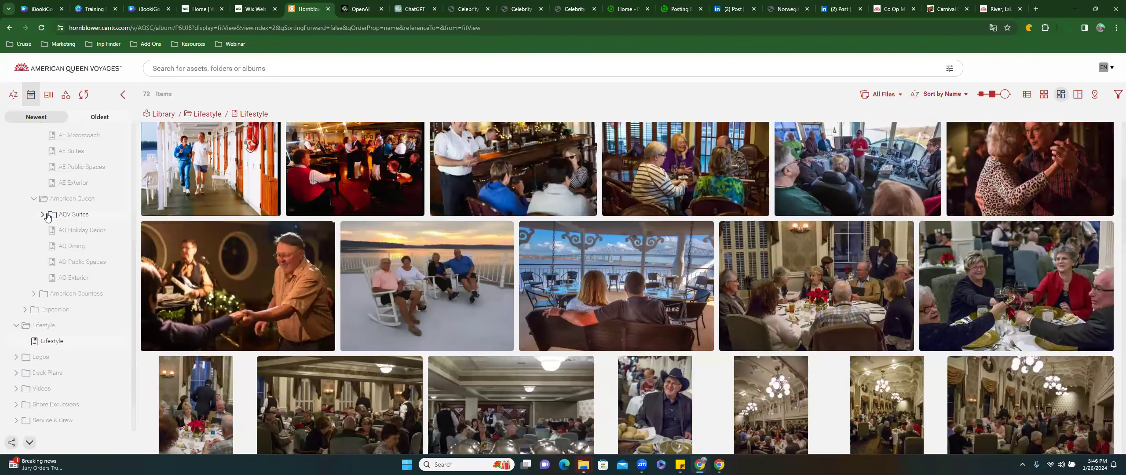
left_click(47, 216)
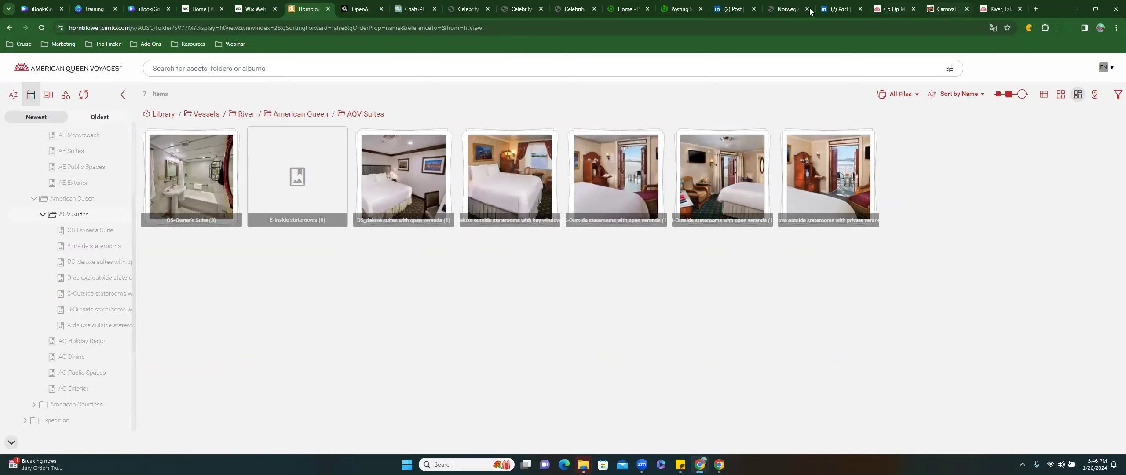
Switch to the Wix editor and open the image chooser for the background of the Services strip's first column
left_click(255, 9)
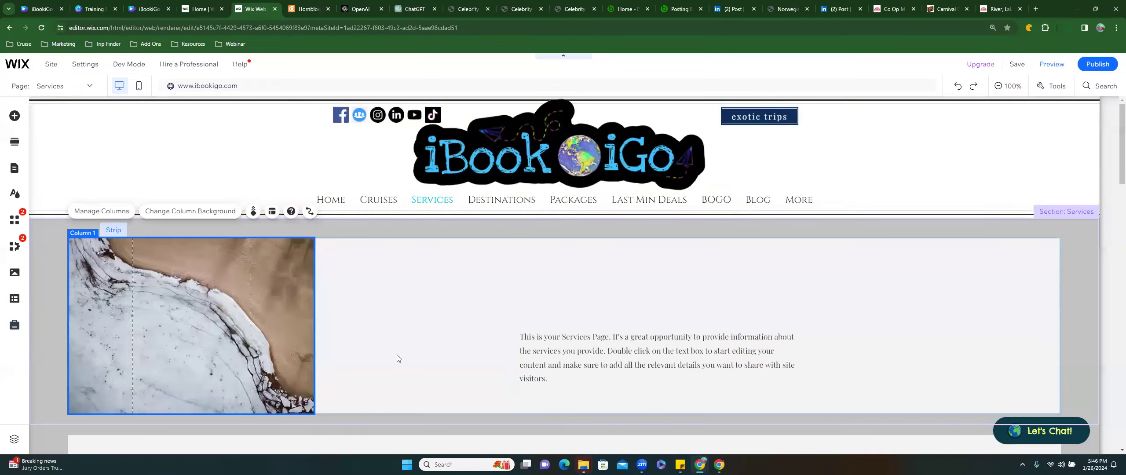
right_click(113, 272)
left_click(98, 273)
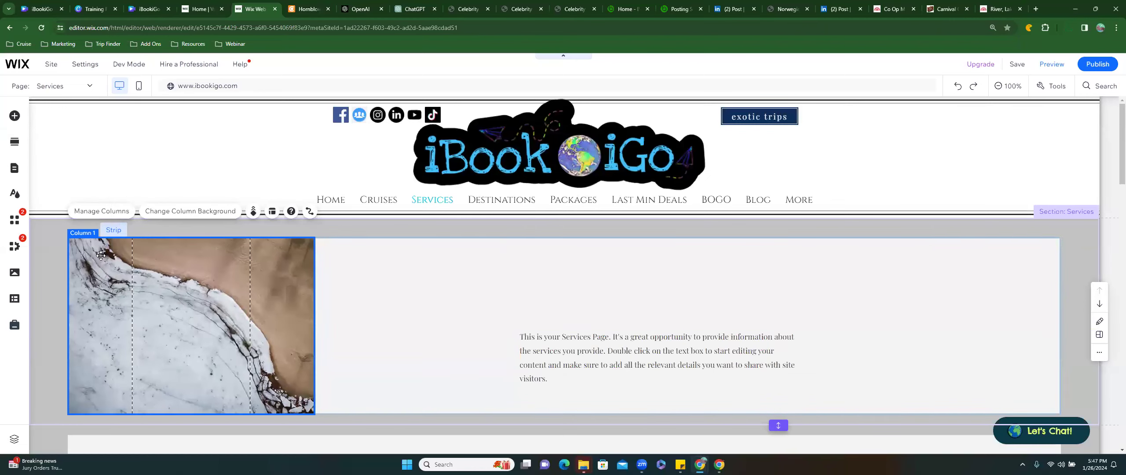
left_click(182, 212)
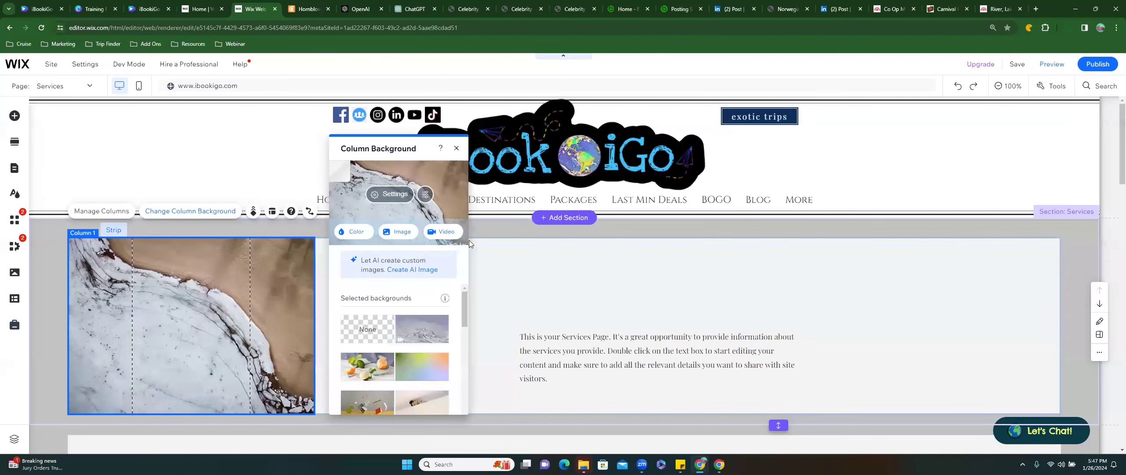
left_click(405, 233)
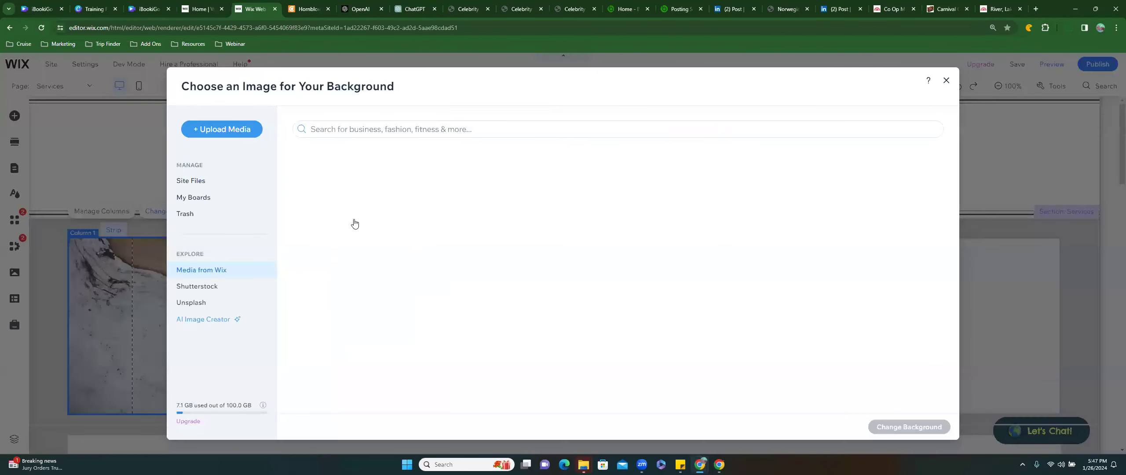
Upload all of today's downloads, AQSC_6819_final through Meet_American_Queen_092523 Update, and dismiss the AQSC_6819_final.tif entry from the upload list
left_click(210, 129)
left_click(576, 275)
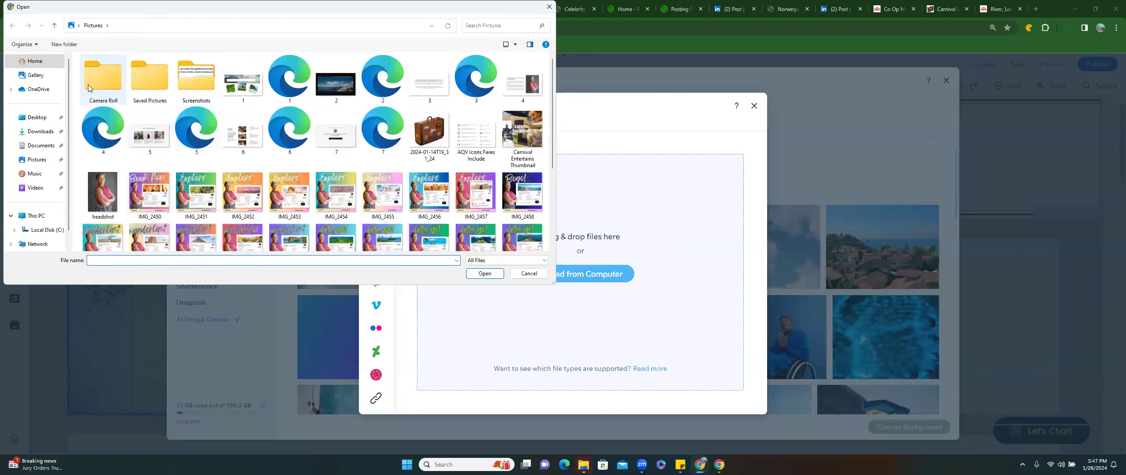
left_click(37, 132)
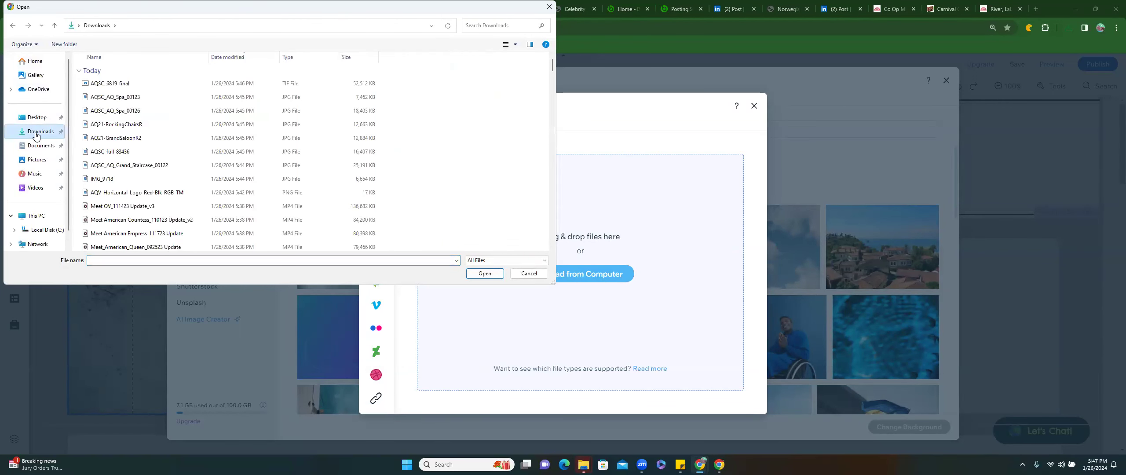
left_click(110, 87)
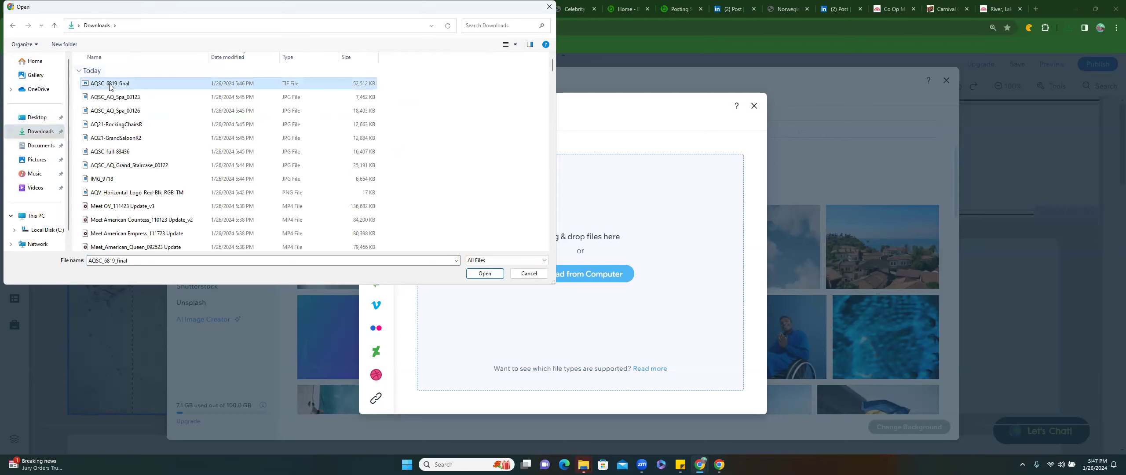
scroll(127, 176, "down", 2)
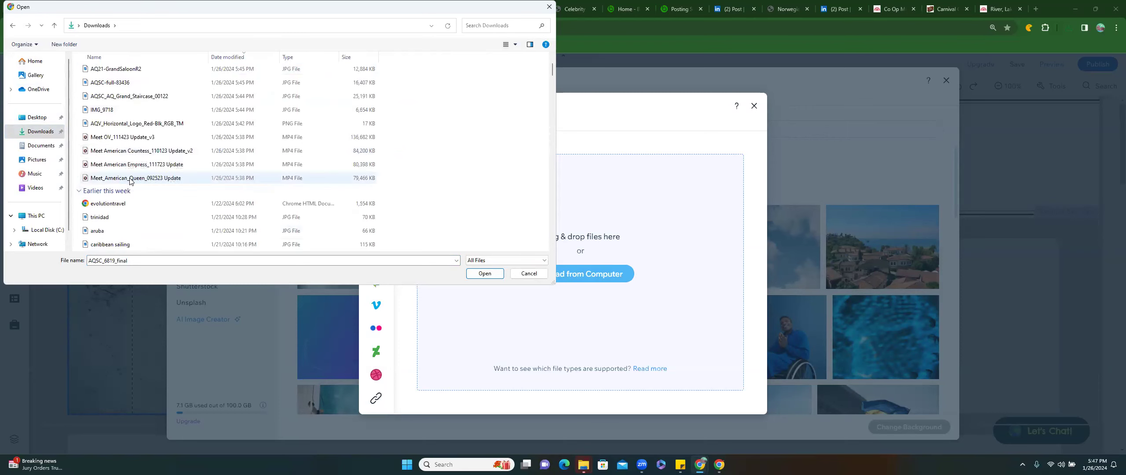
left_click(131, 179, "shift")
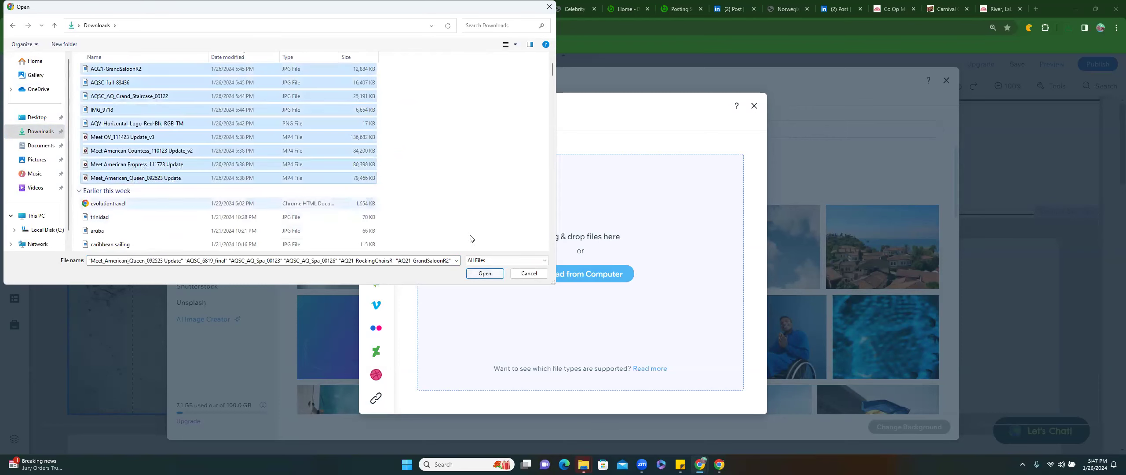
left_click(488, 275)
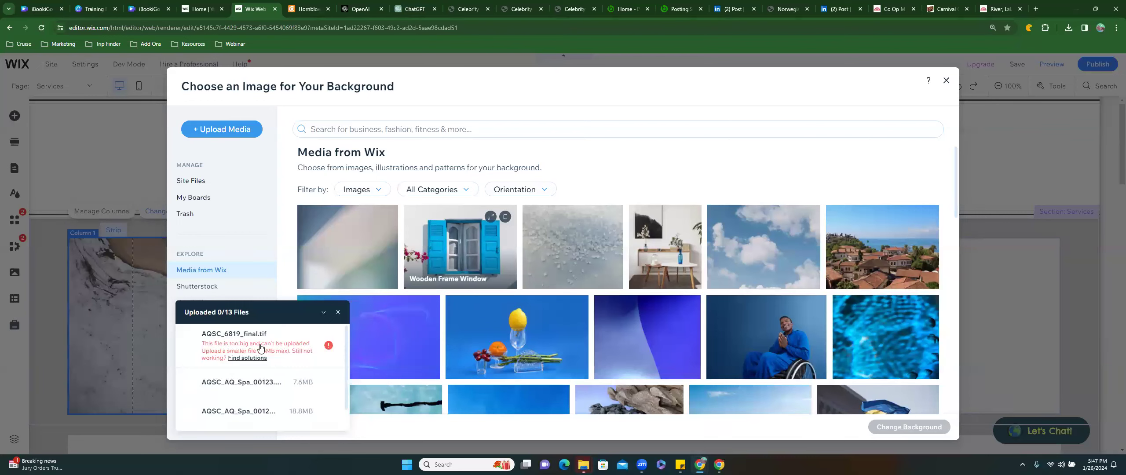
left_click(327, 347)
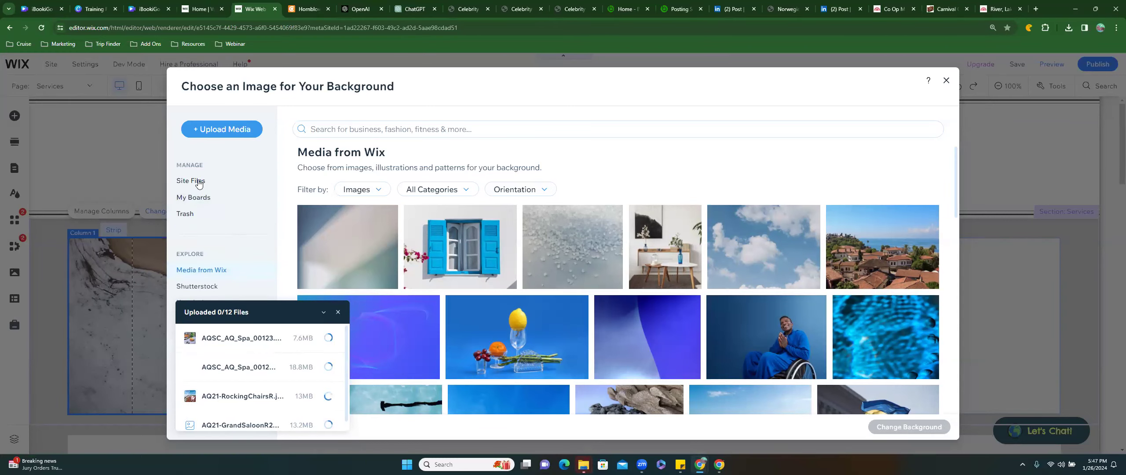
Set the ship's wheel photo IMG_9718.JPG from the site files as the first column's background
left_click(199, 184)
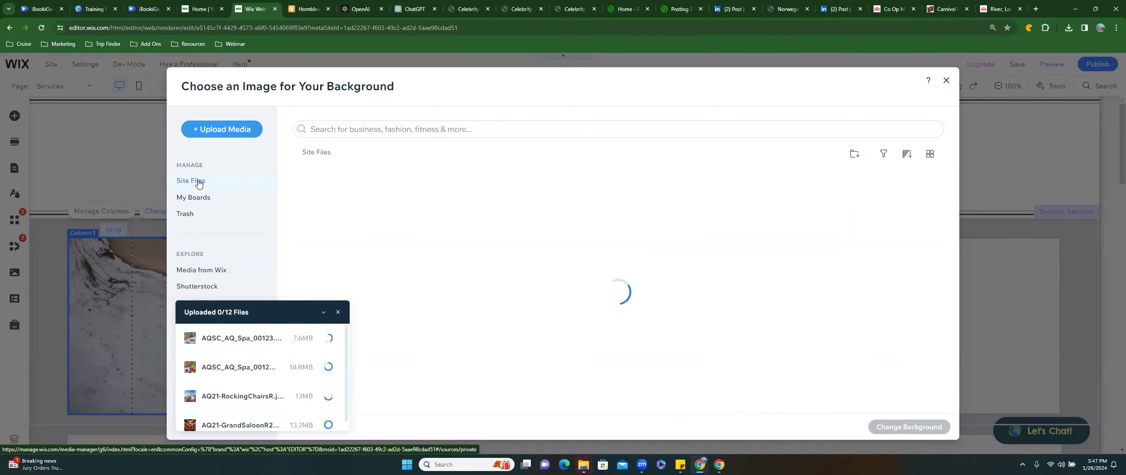
scroll(657, 280, "down", 3)
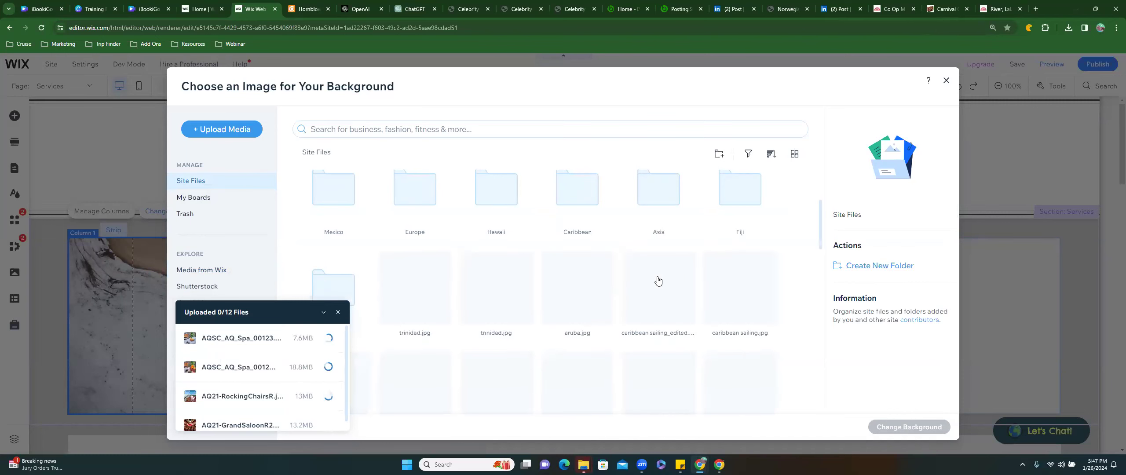
scroll(658, 280, "down", 2)
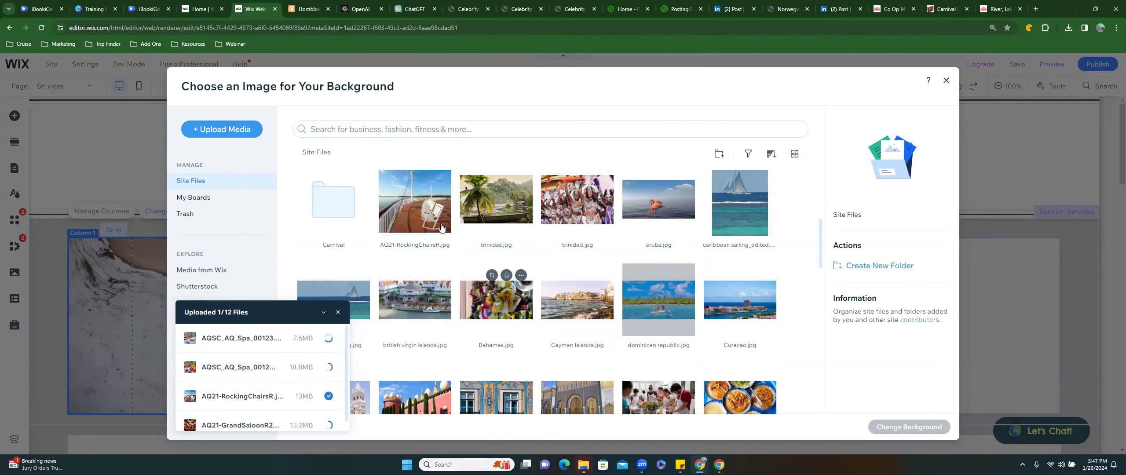
scroll(448, 234, "up", 1)
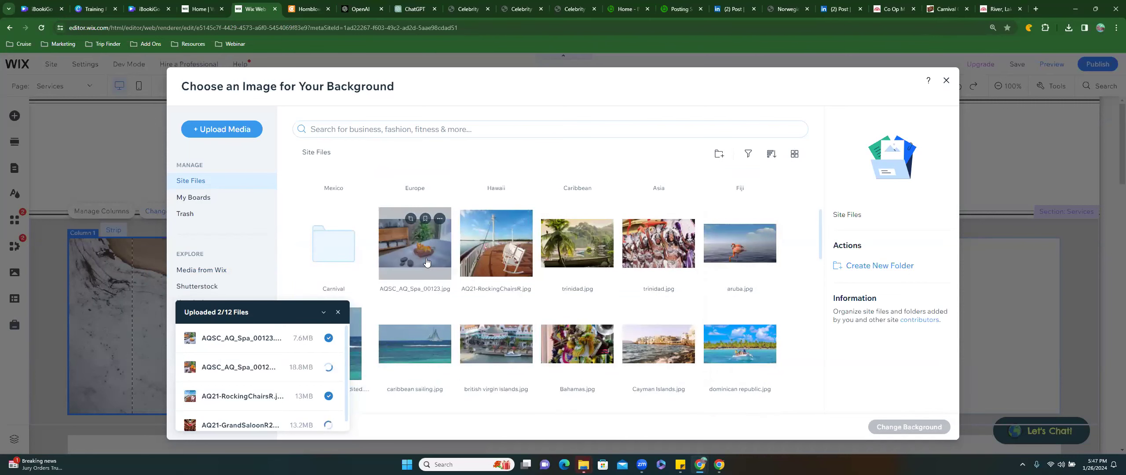
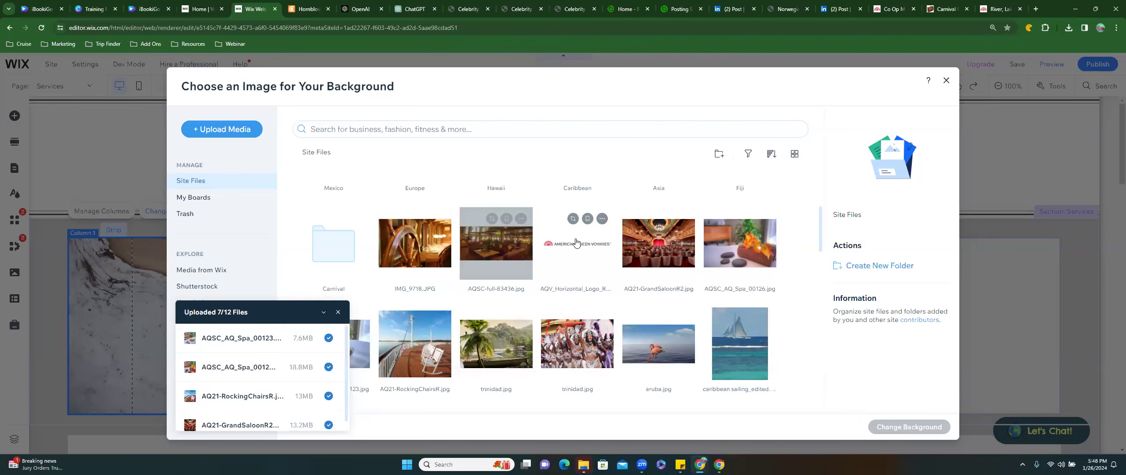
left_click(546, 250)
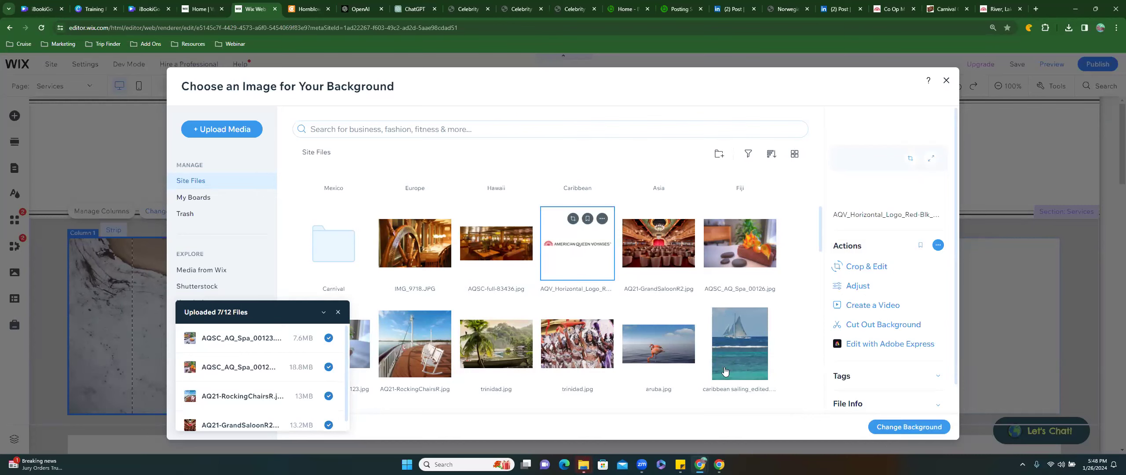
left_click(406, 260)
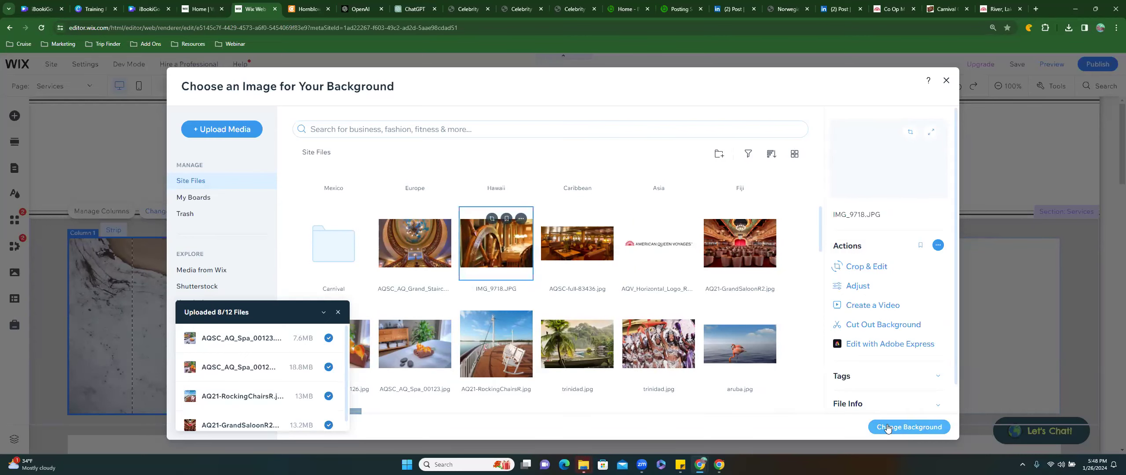
left_click(887, 426)
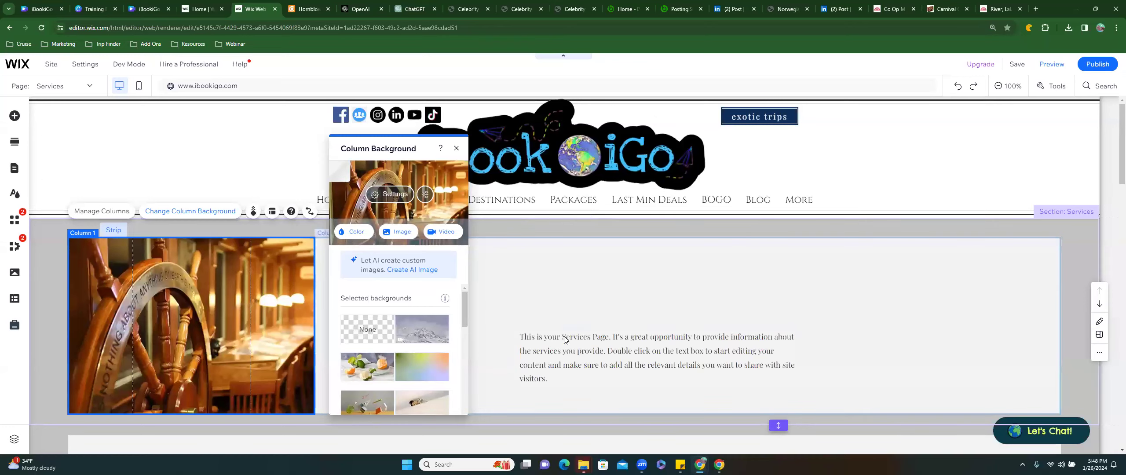
Add the American Queen Voyages logo from the site images and place it above the paragraph in the second column
left_click(541, 280)
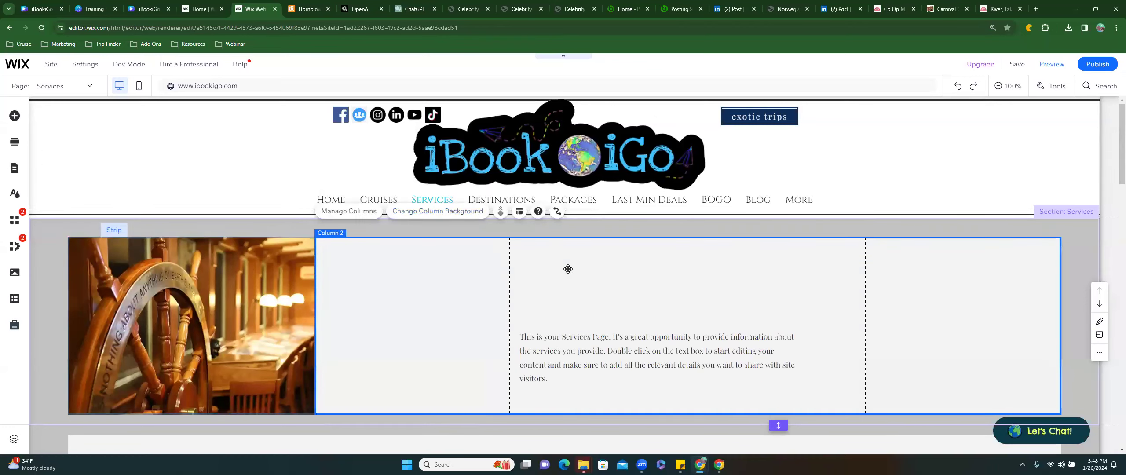
left_click(15, 117)
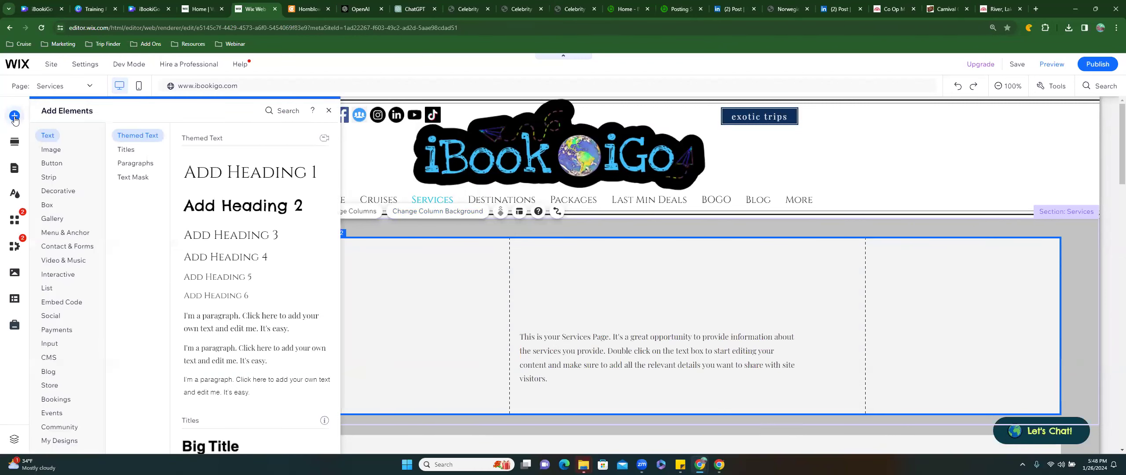
left_click(50, 150)
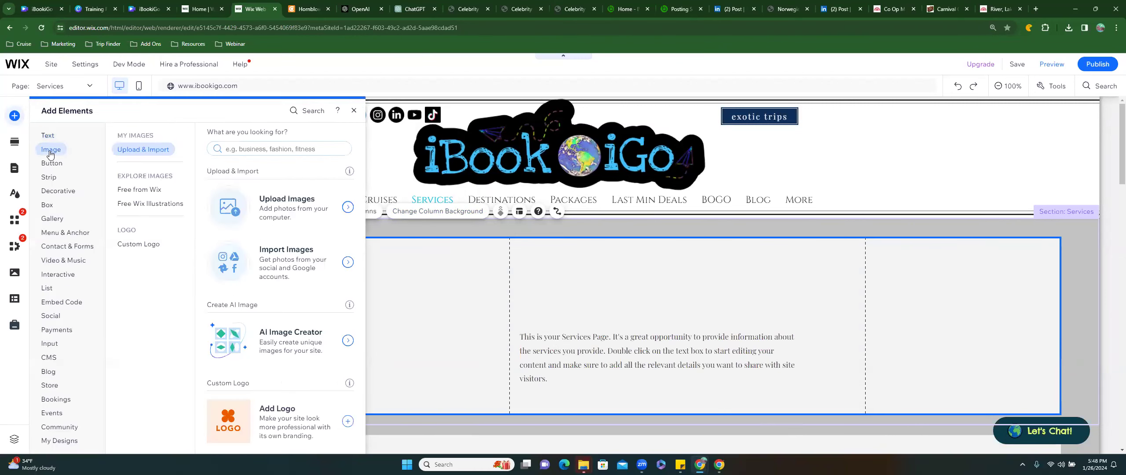
scroll(277, 414, "down", 3)
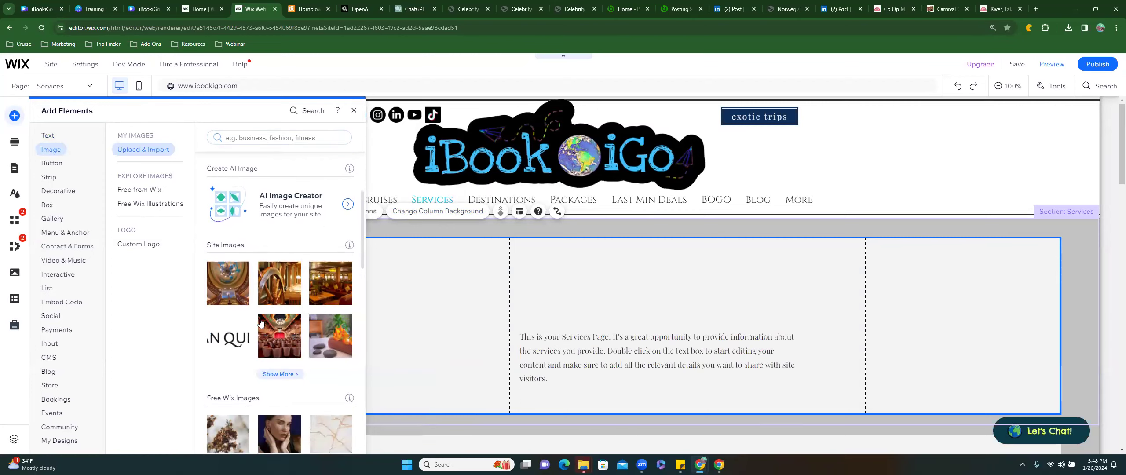
left_click(285, 379)
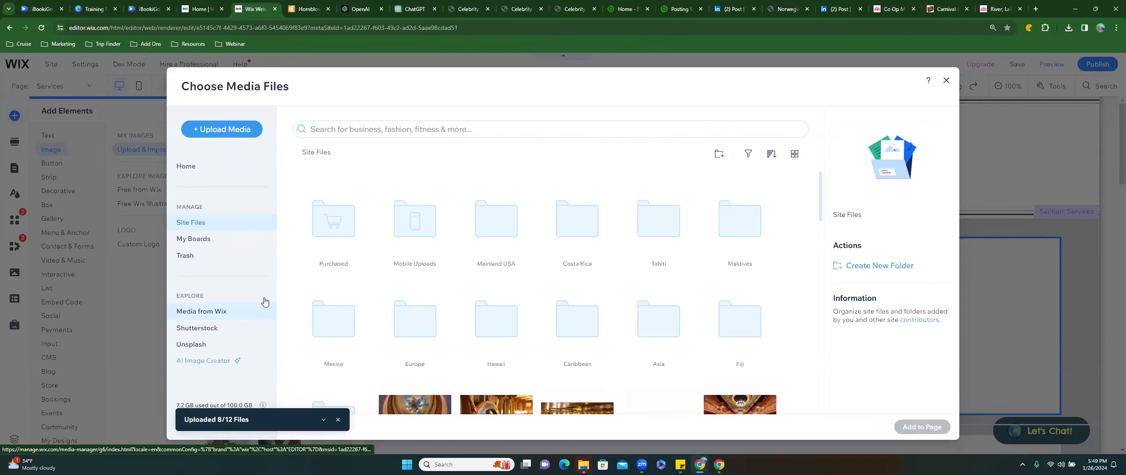
left_click(946, 80)
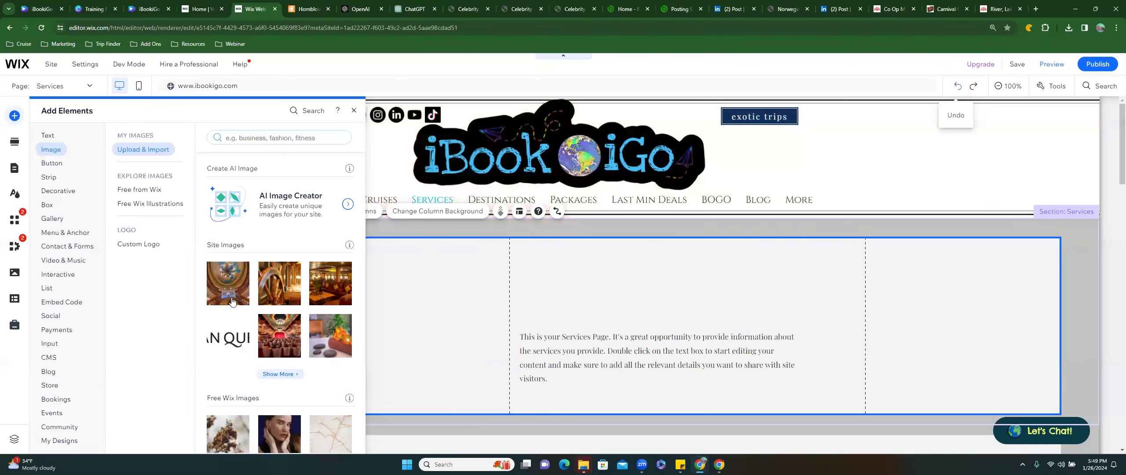
left_click_drag(219, 339, 500, 316)
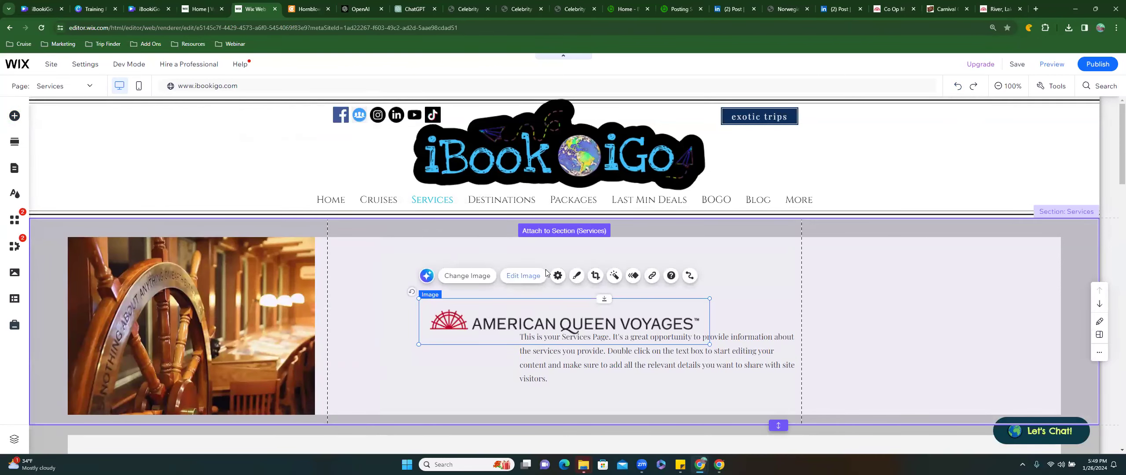
left_click_drag(526, 330, 591, 277)
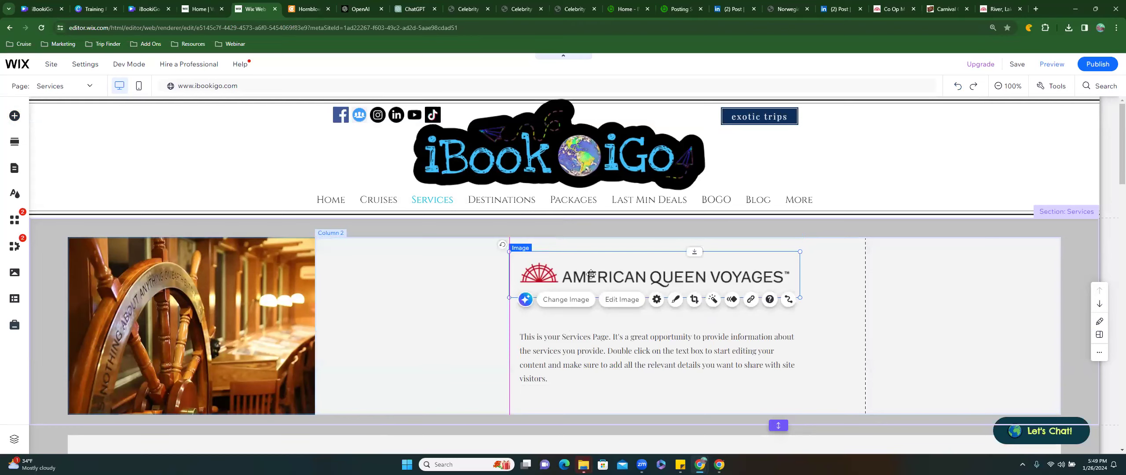
Set the second column's background color to white (#FFFFFF) and close the background settings
left_click(546, 348)
left_click(395, 300)
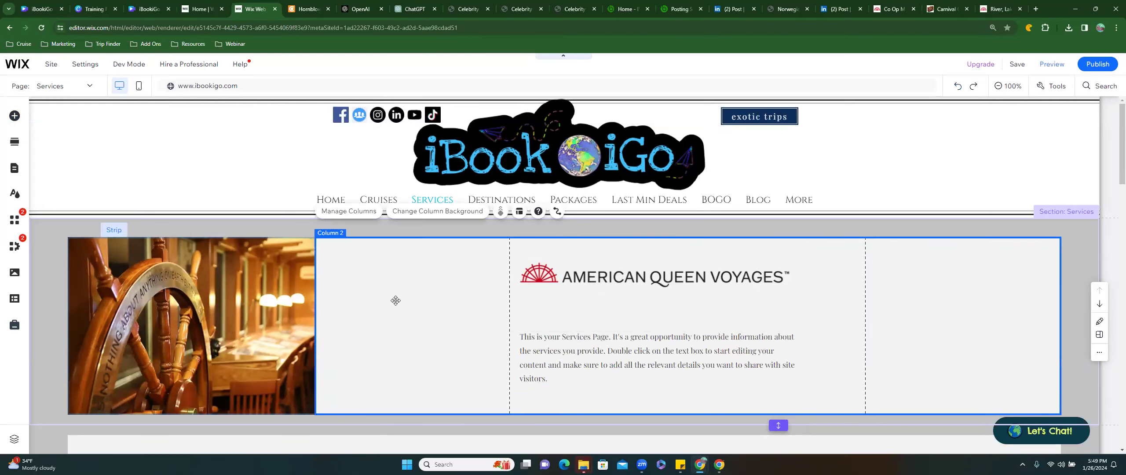
right_click(396, 301)
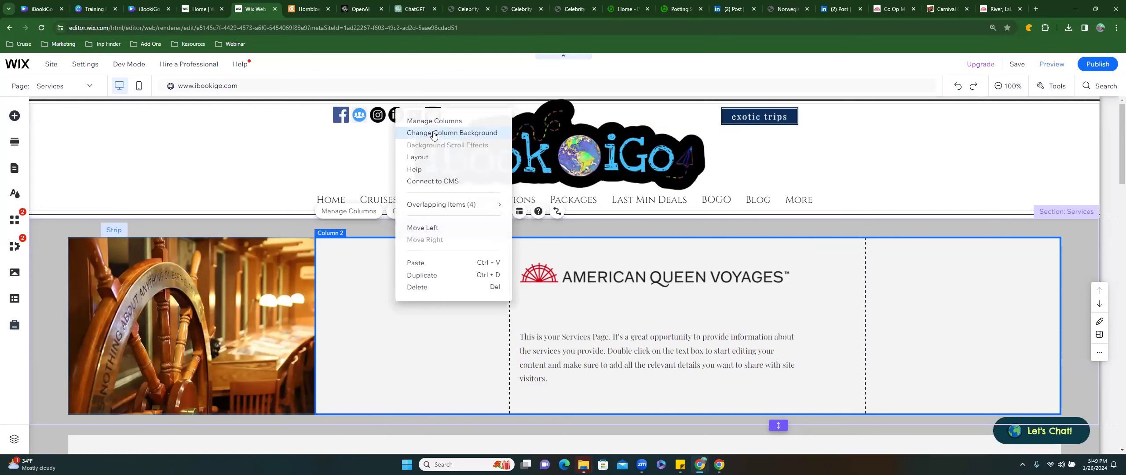
left_click(391, 216)
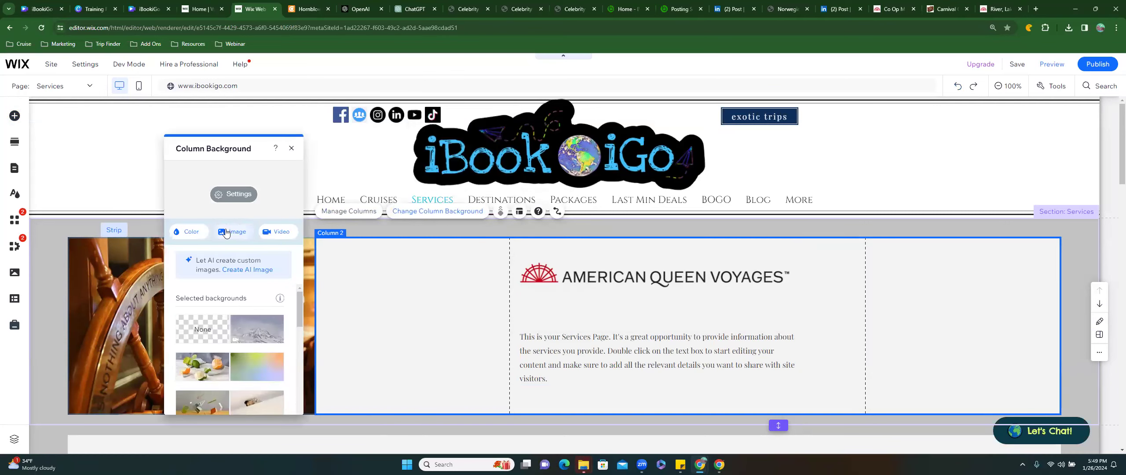
left_click(225, 232)
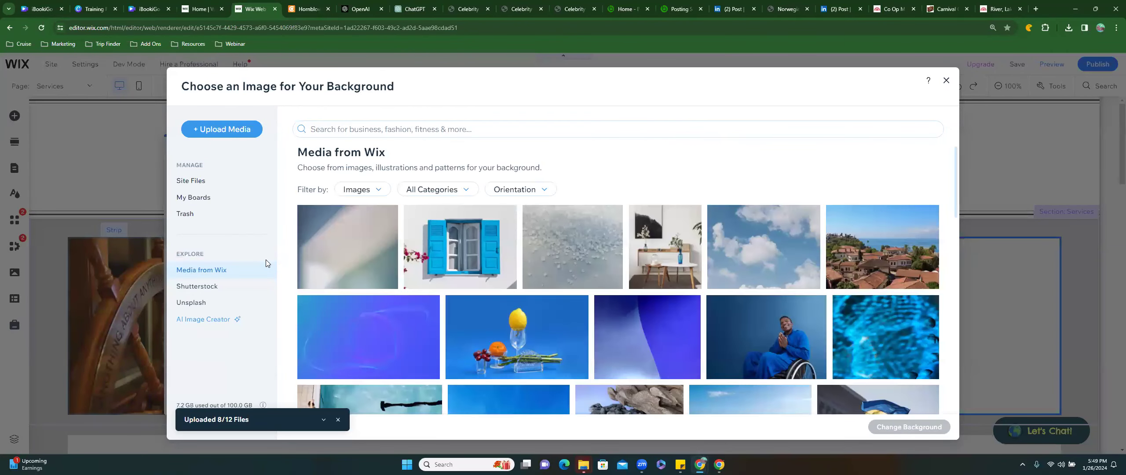
key("Escape")
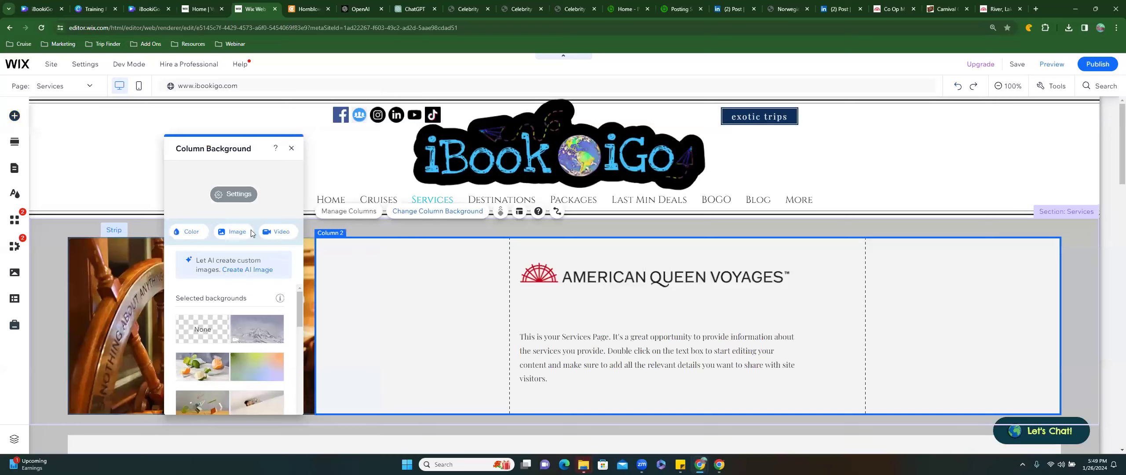
left_click(191, 232)
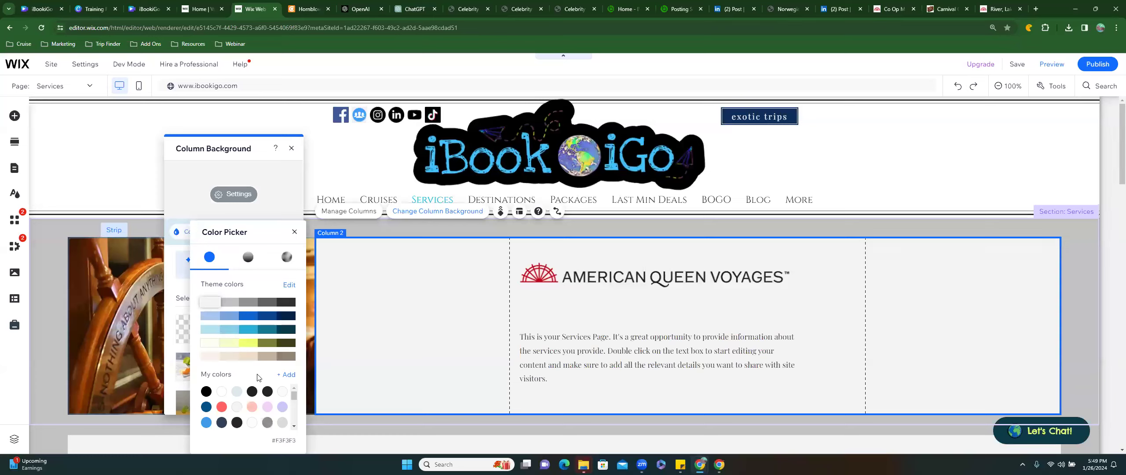
left_click(221, 391)
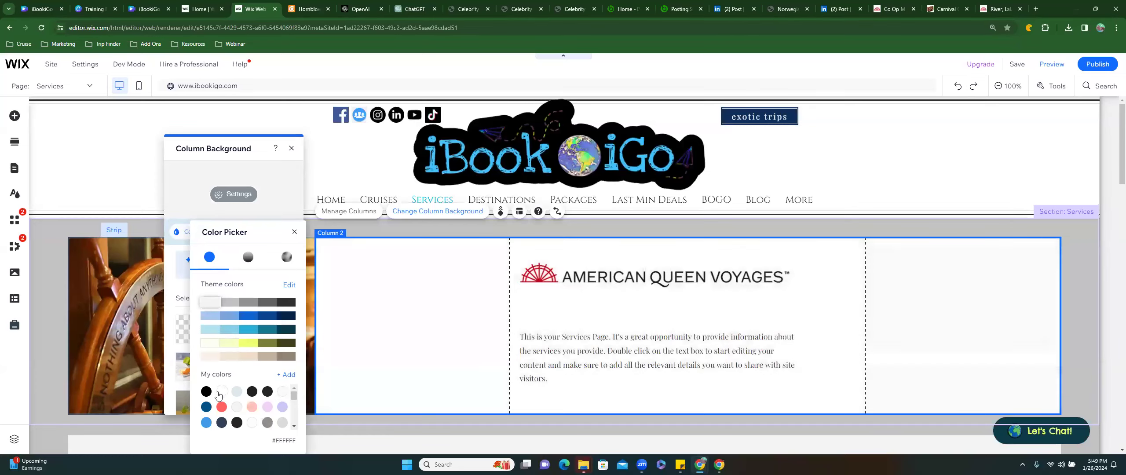
left_click(381, 230)
left_click(380, 229)
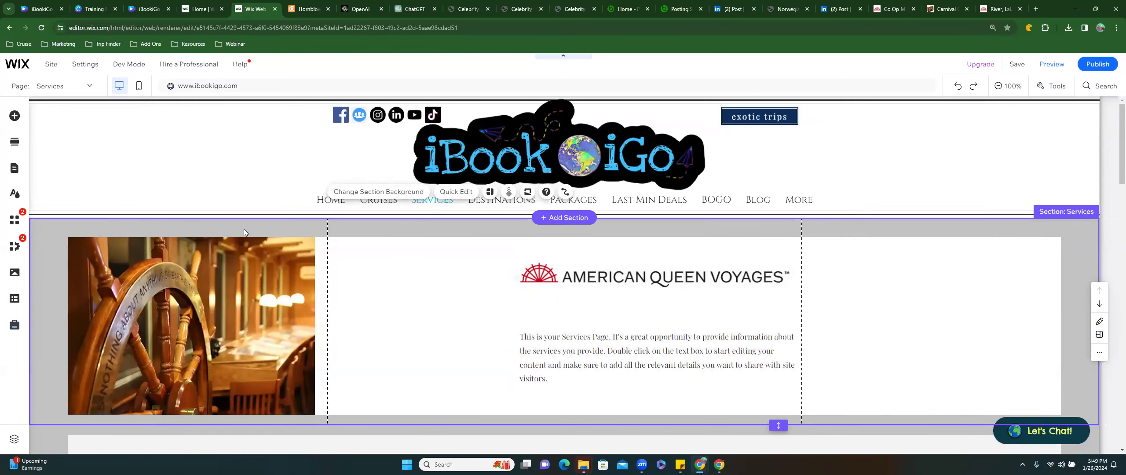
Set the Services section's background color to white (#FFFFFF) and close the background settings
left_click(361, 192)
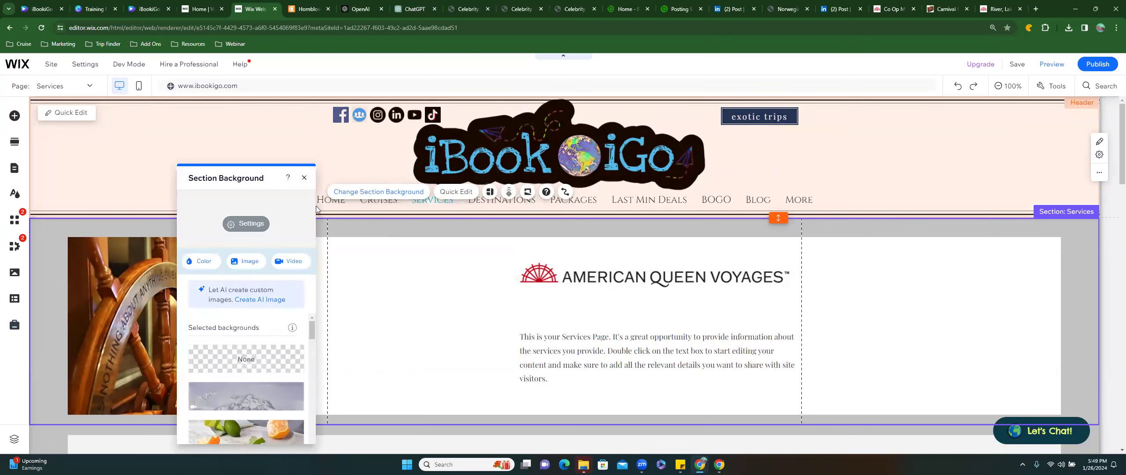
left_click(203, 262)
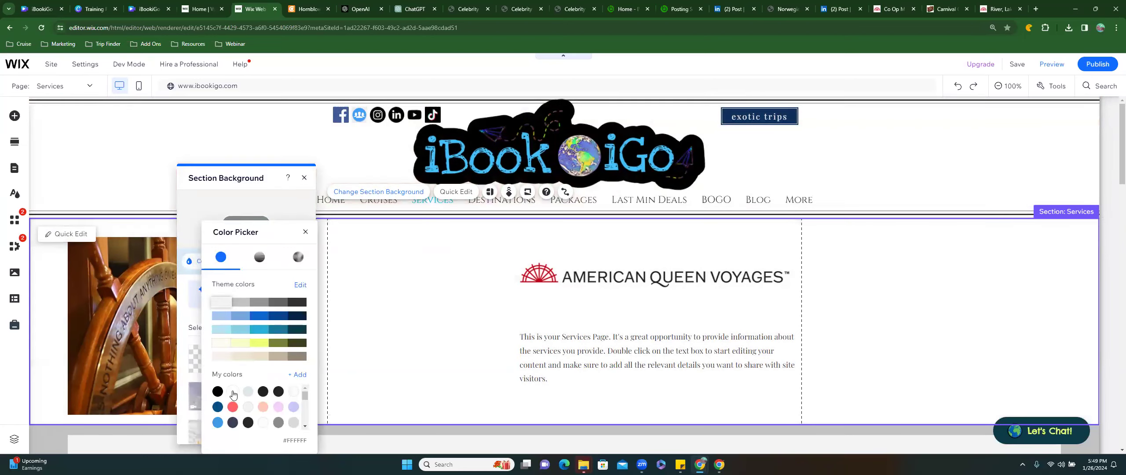
left_click(431, 281)
left_click(304, 177)
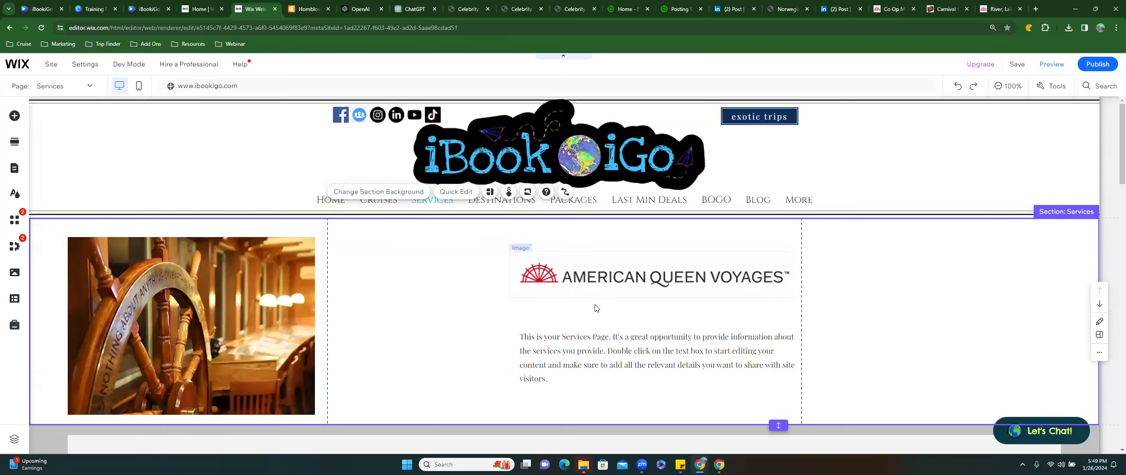
Review the template's service placeholder blocks, and on the American Queen Voyages website highlight the Entertainment & Enrichment text and browse the neighbouring content blocks
left_click(573, 344)
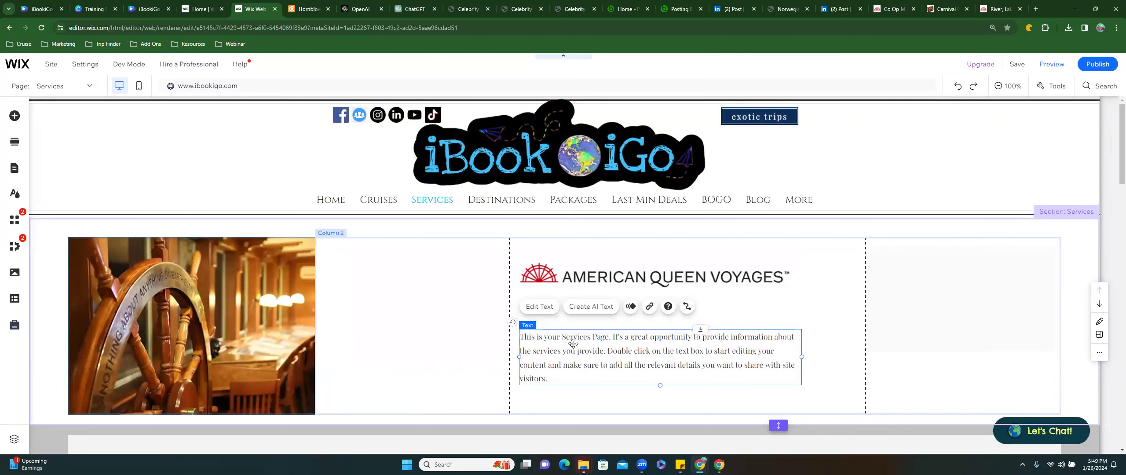
scroll(573, 344, "down", 4)
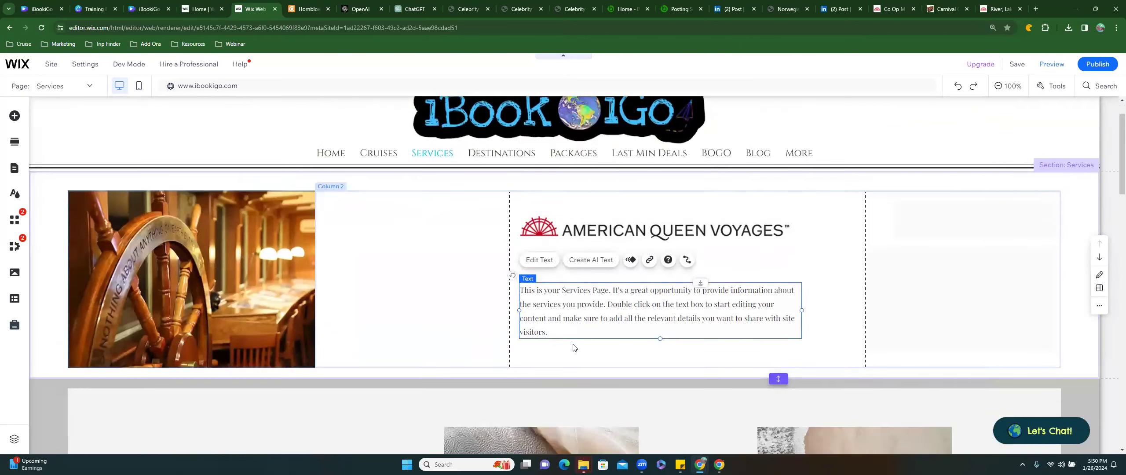
scroll(573, 344, "down", 5)
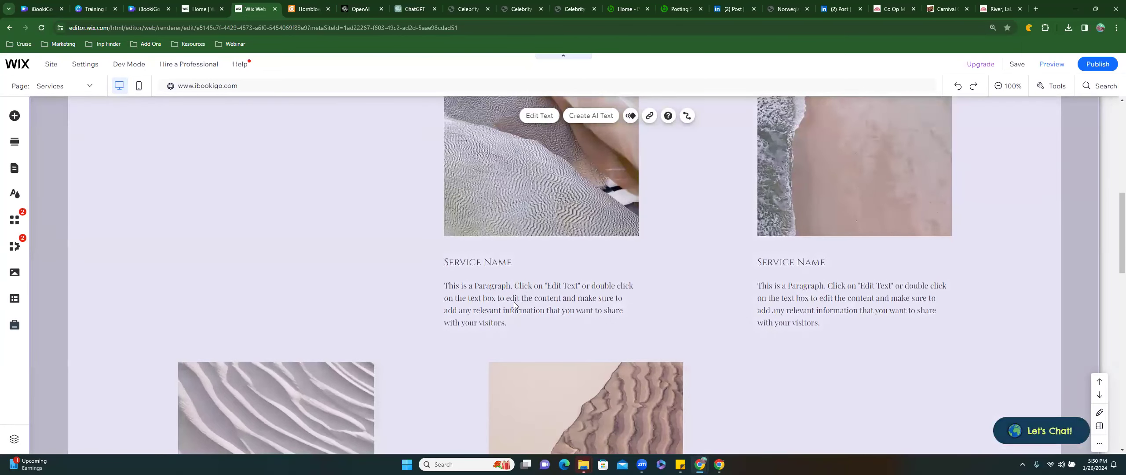
scroll(513, 303, "down", 4)
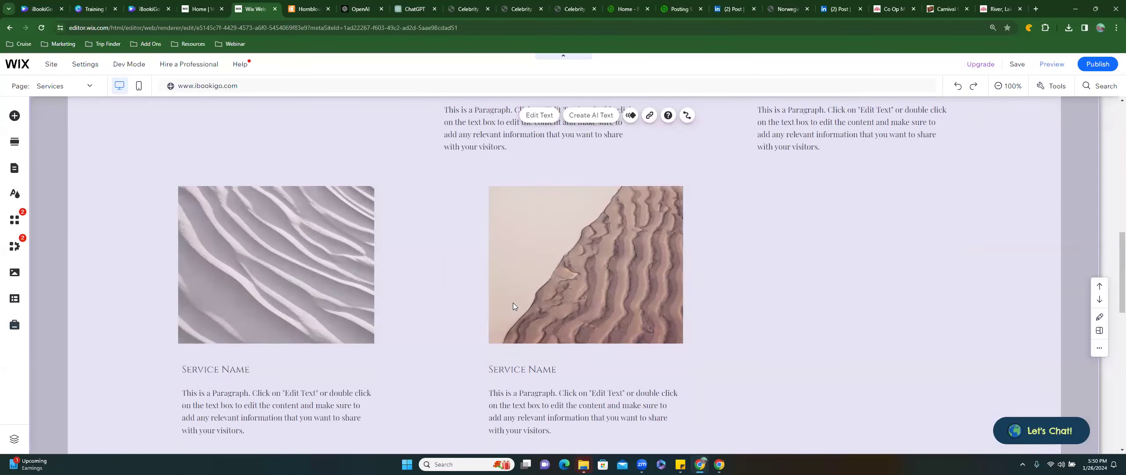
scroll(513, 303, "up", 5)
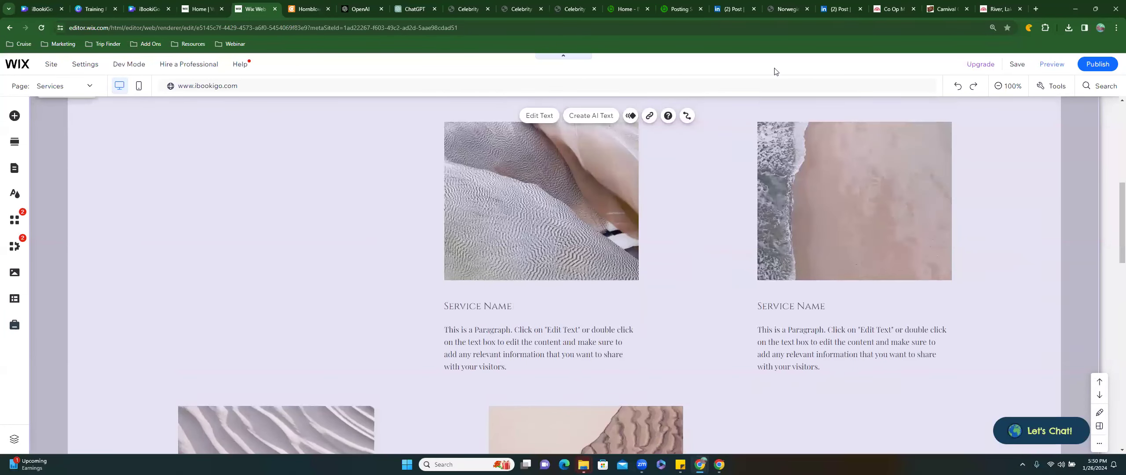
left_click(991, 11)
scroll(590, 240, "down", 10)
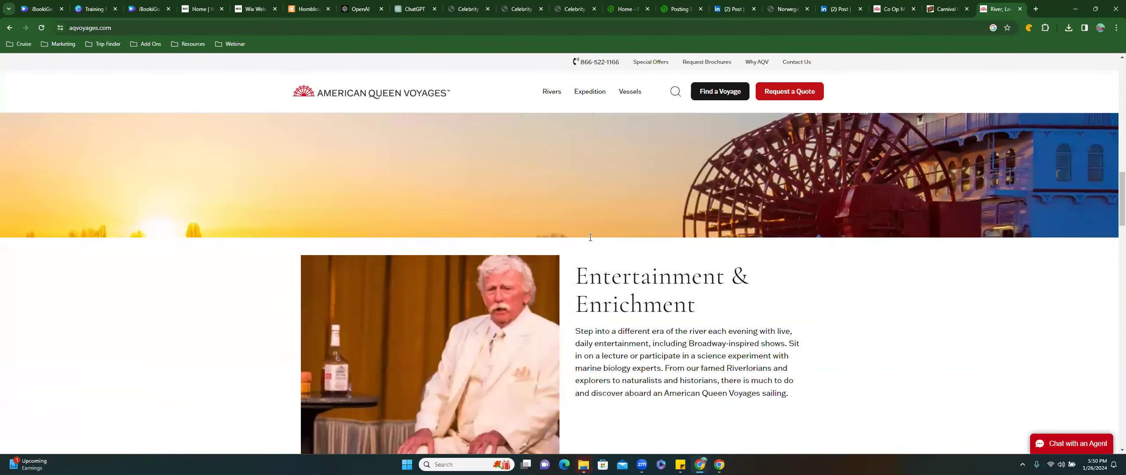
scroll(579, 248, "up", 2)
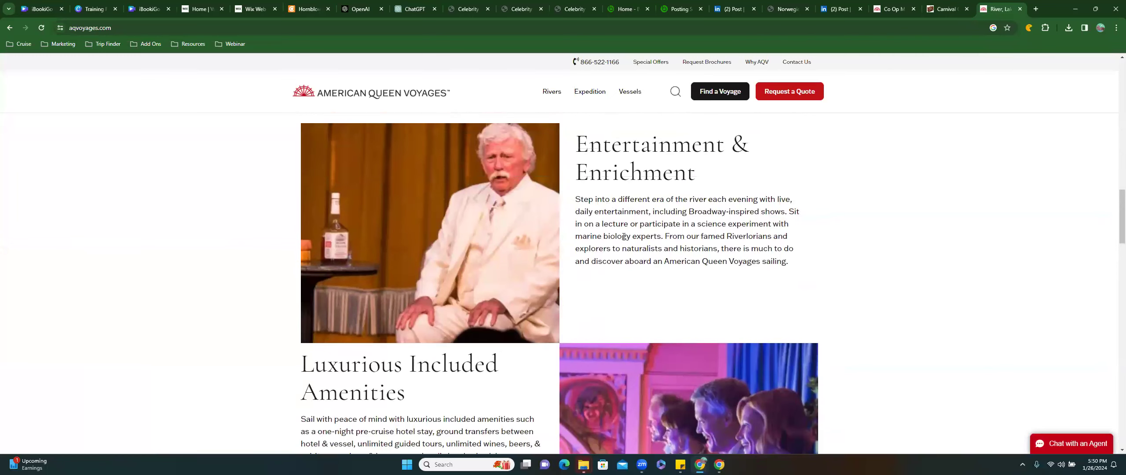
left_click_drag(573, 143, 790, 278)
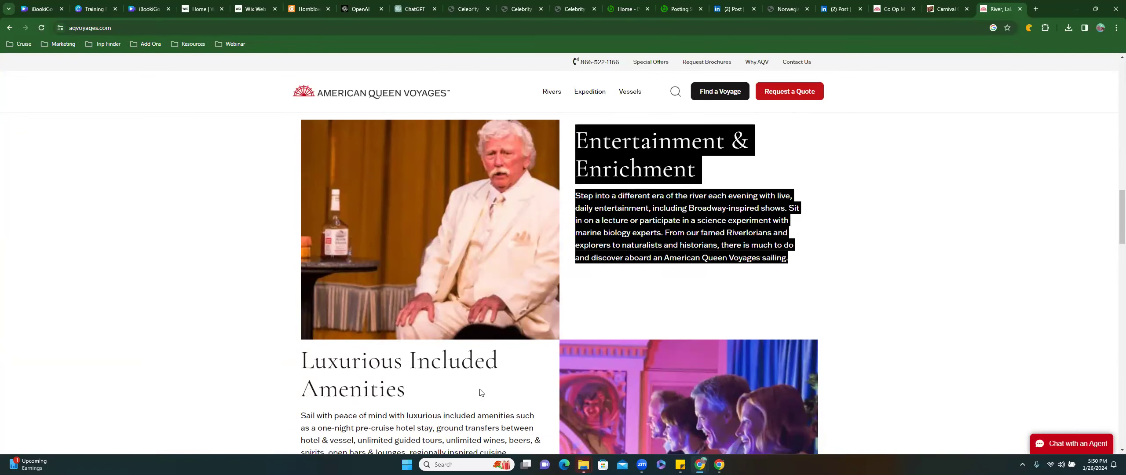
scroll(469, 387, "down", 10)
scroll(469, 386, "up", 10)
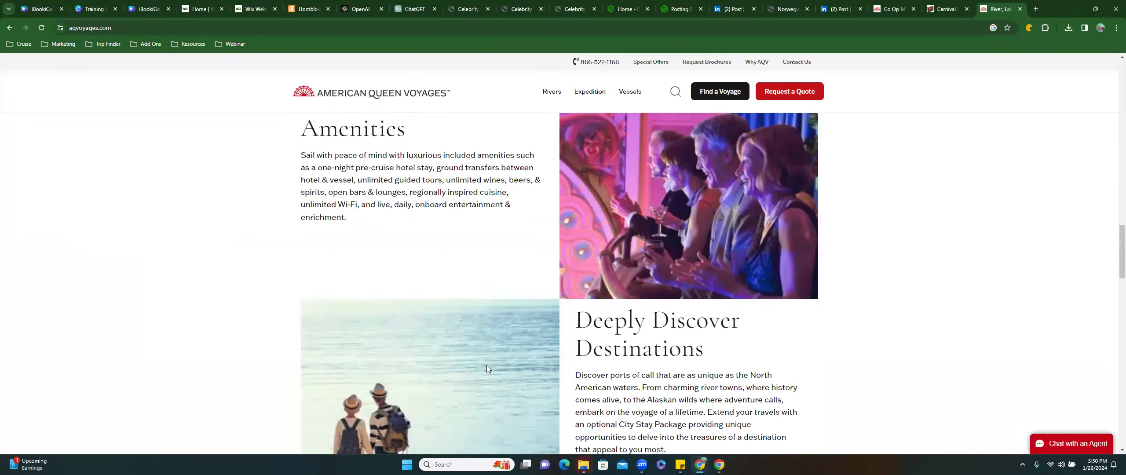
Return to the Wix editor, open the header menu's page management and display the BOGO page without renaming it
left_click(250, 10)
scroll(362, 225, "up", 7)
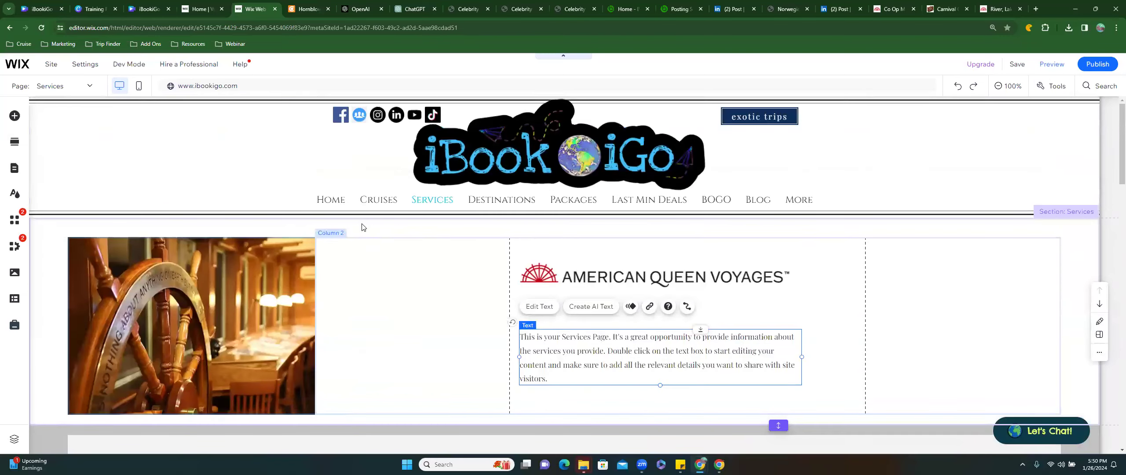
left_click(758, 200)
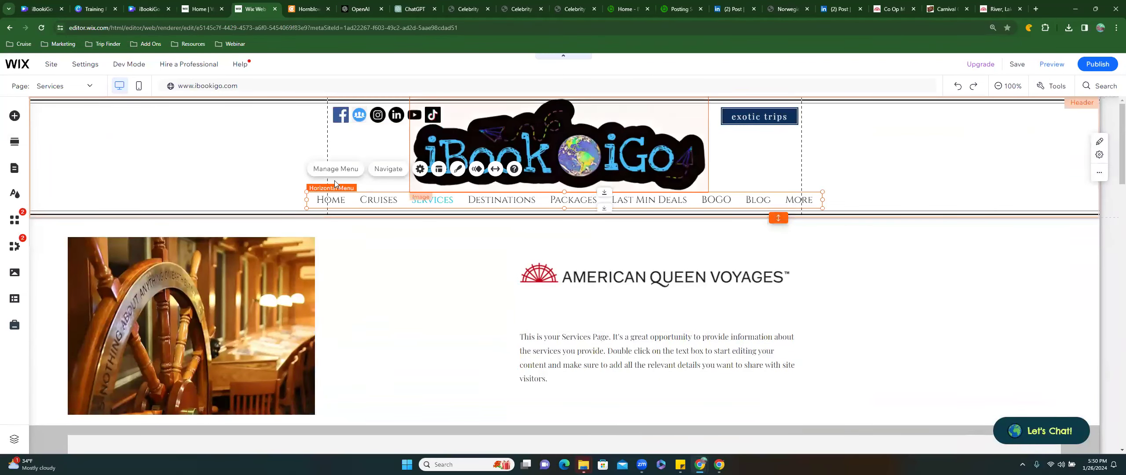
left_click(326, 170)
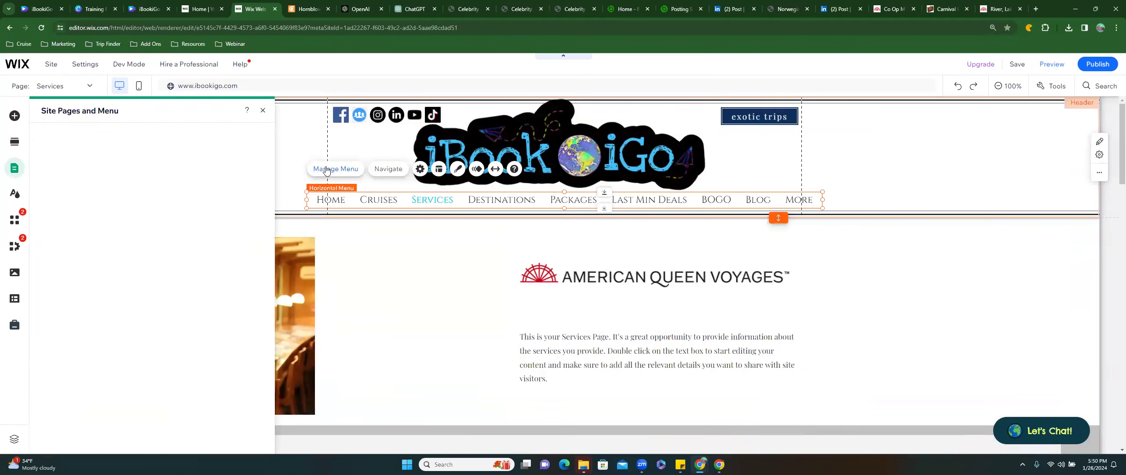
scroll(167, 352, "down", 5)
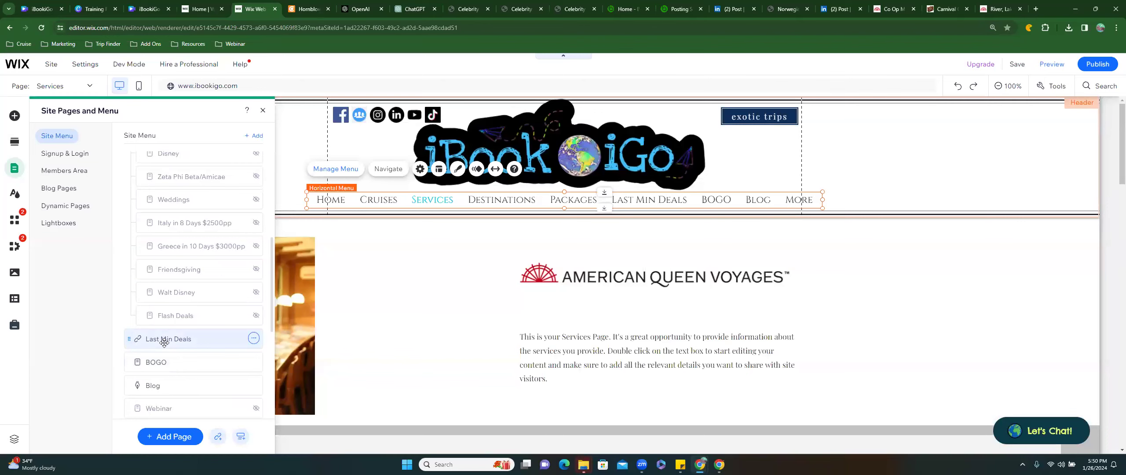
scroll(162, 308, "down", 3)
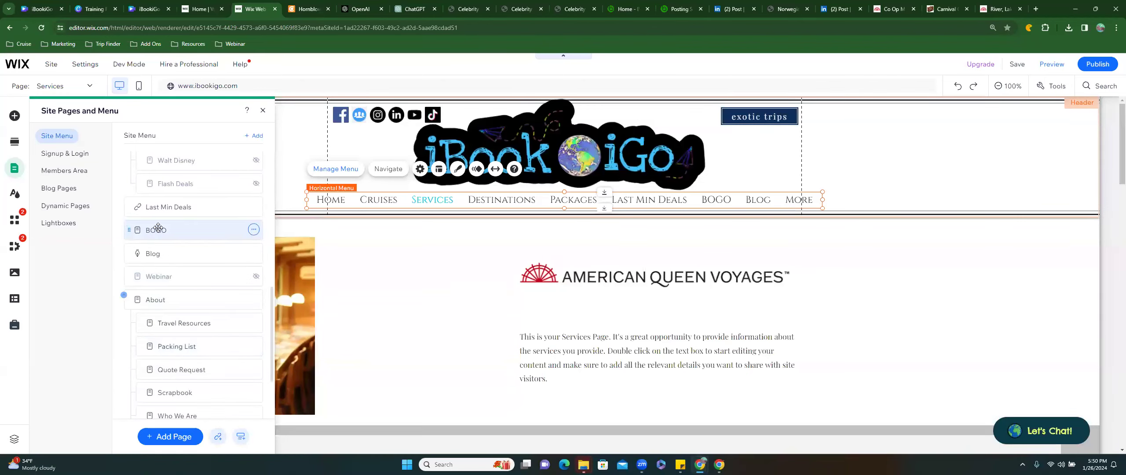
left_click(158, 229)
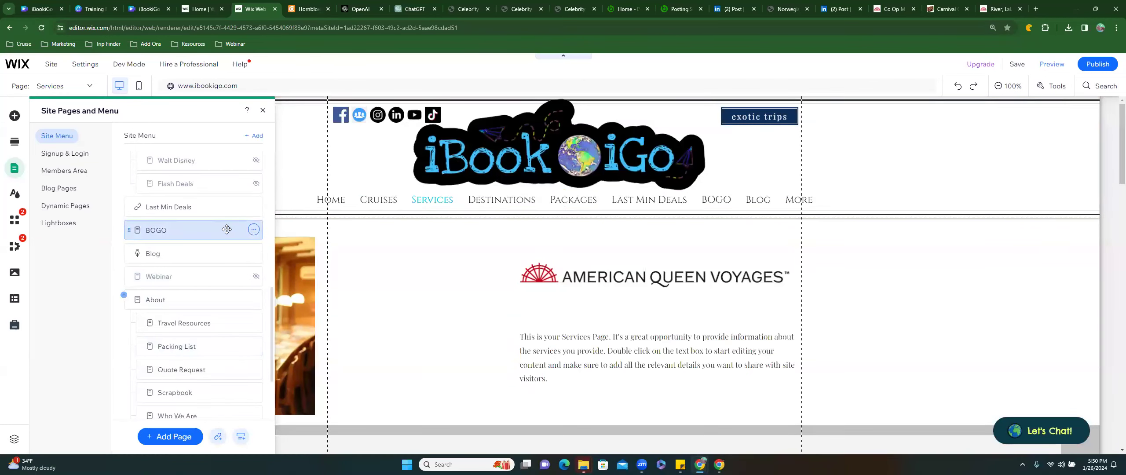
double_click(226, 229)
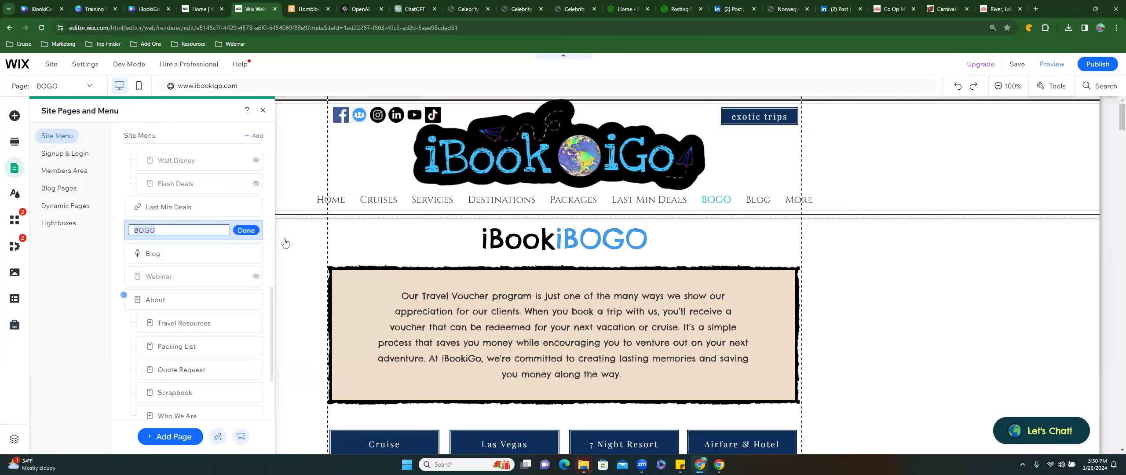
left_click(246, 231)
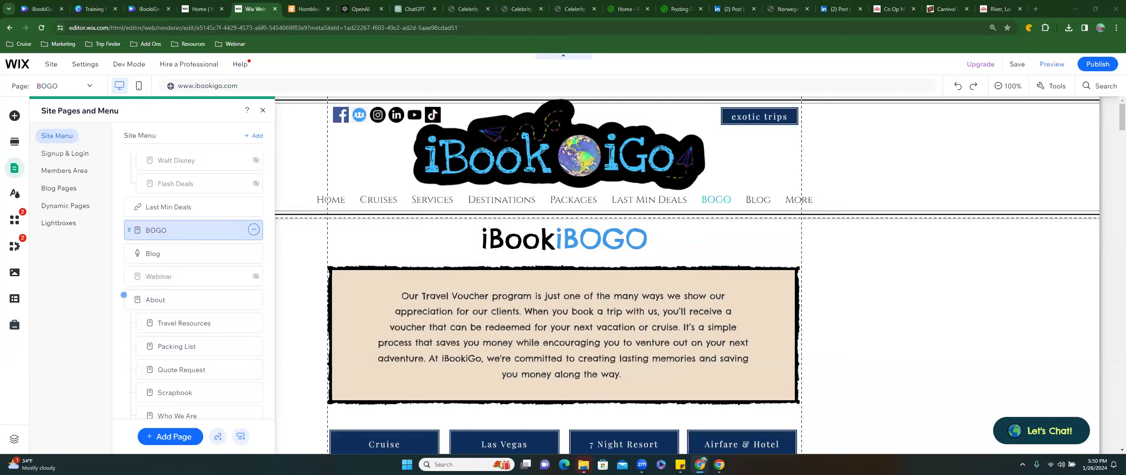
Switch to the live iBookiGo site and examine the cruise line tiles on its Cruises page
left_click(941, 9)
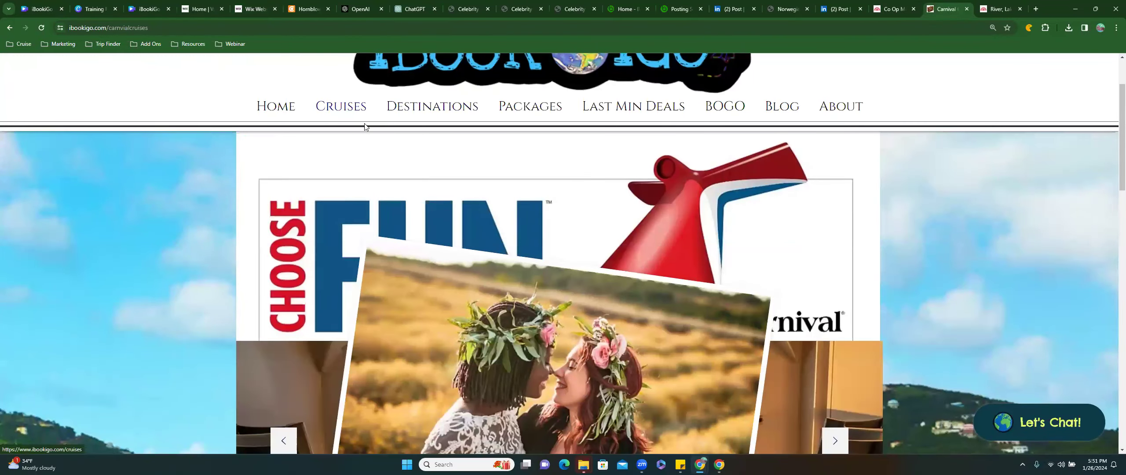
left_click(339, 110)
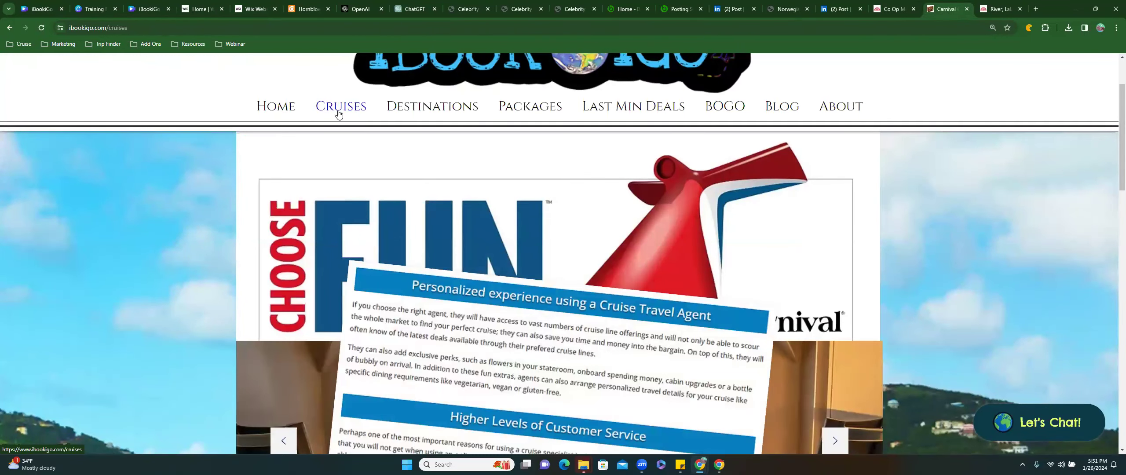
scroll(457, 322, "down", 3)
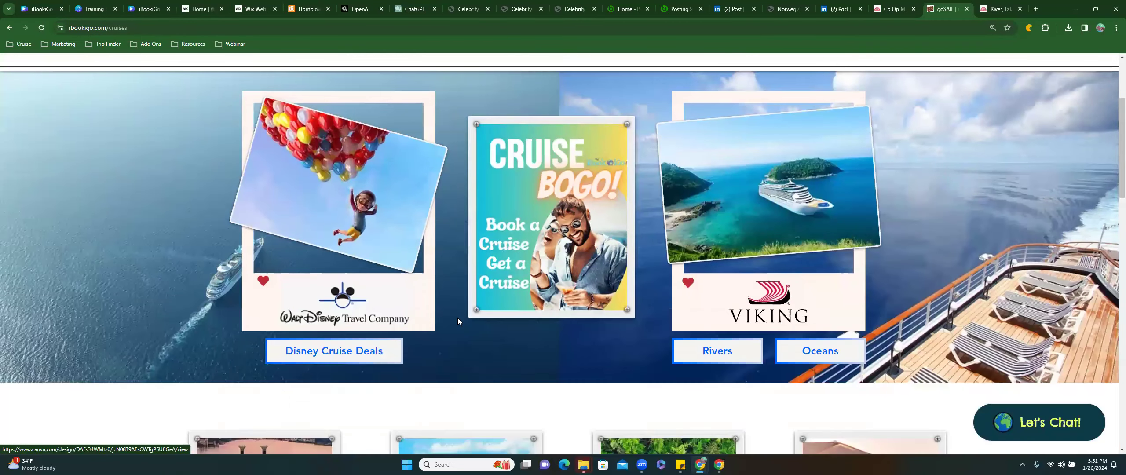
scroll(457, 317, "down", 6)
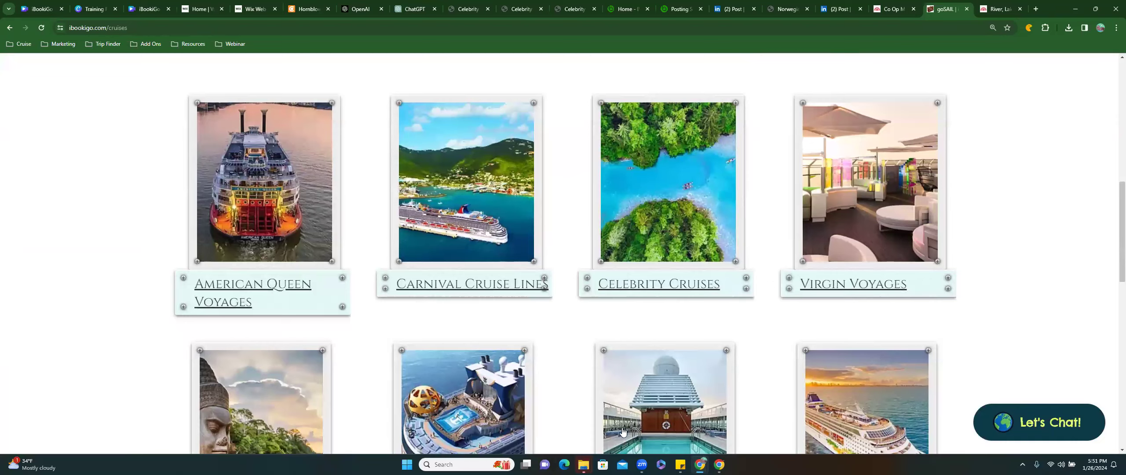
scroll(495, 301, "down", 5)
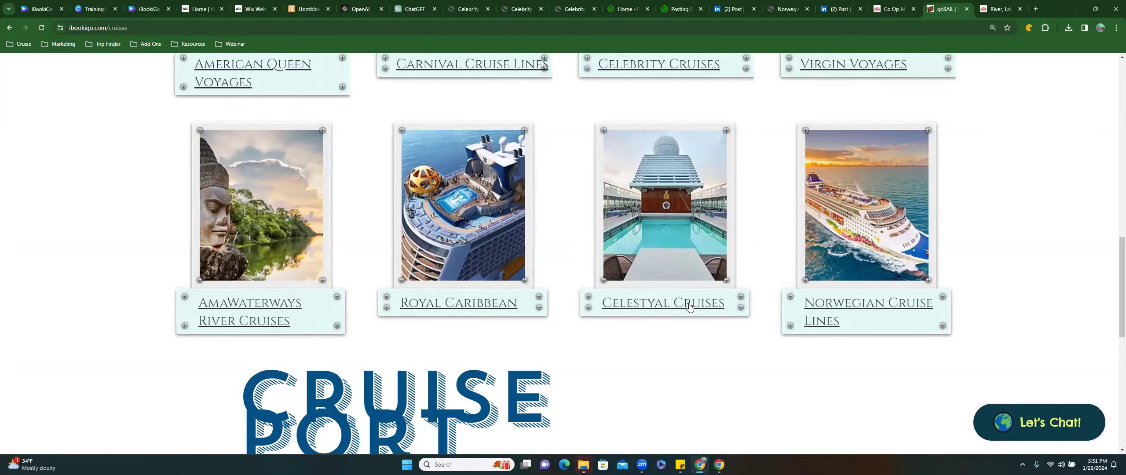
scroll(748, 286, "up", 5)
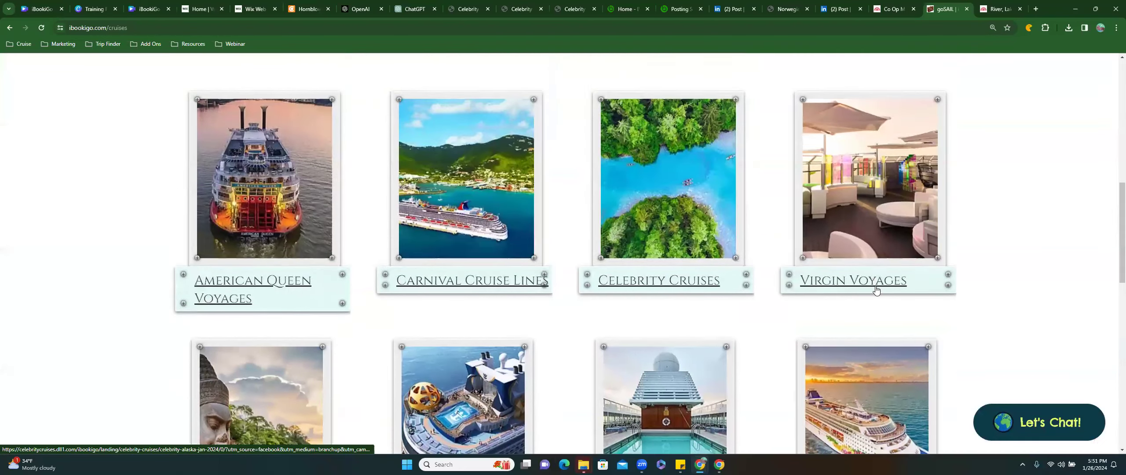
scroll(797, 265, "up", 4)
scroll(836, 336, "down", 3)
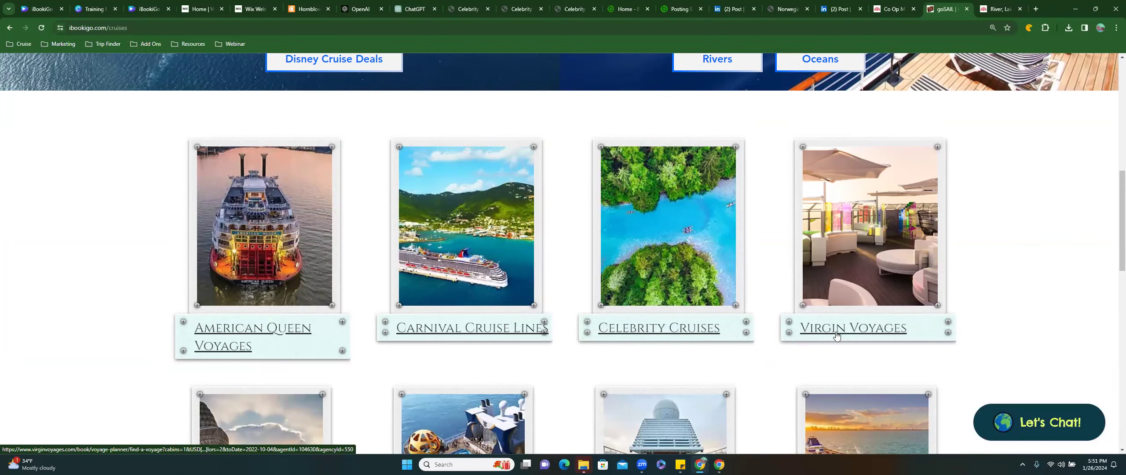
Open the Carnival Cruise Lines page from its tile on the live site and examine its layout and content
left_click(444, 329)
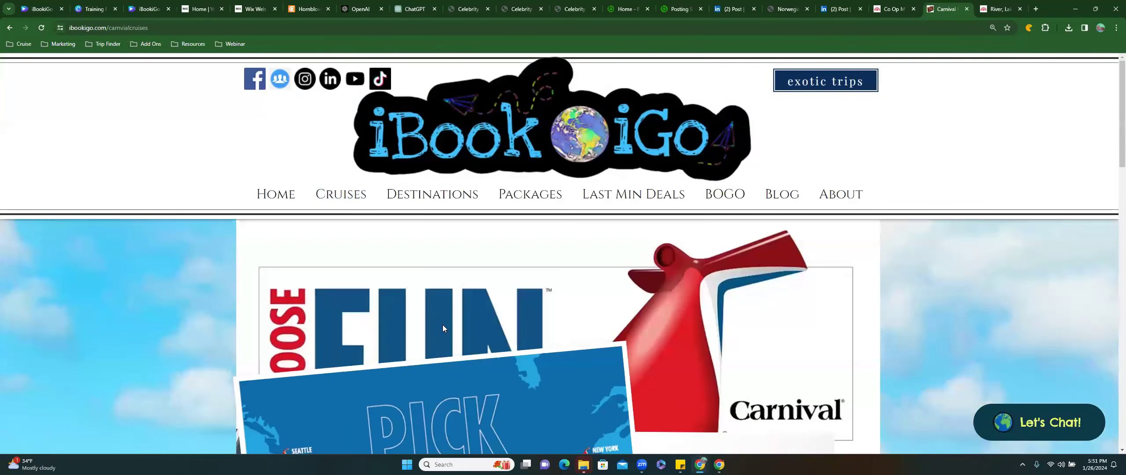
scroll(442, 329, "down", 1)
scroll(441, 329, "down", 3)
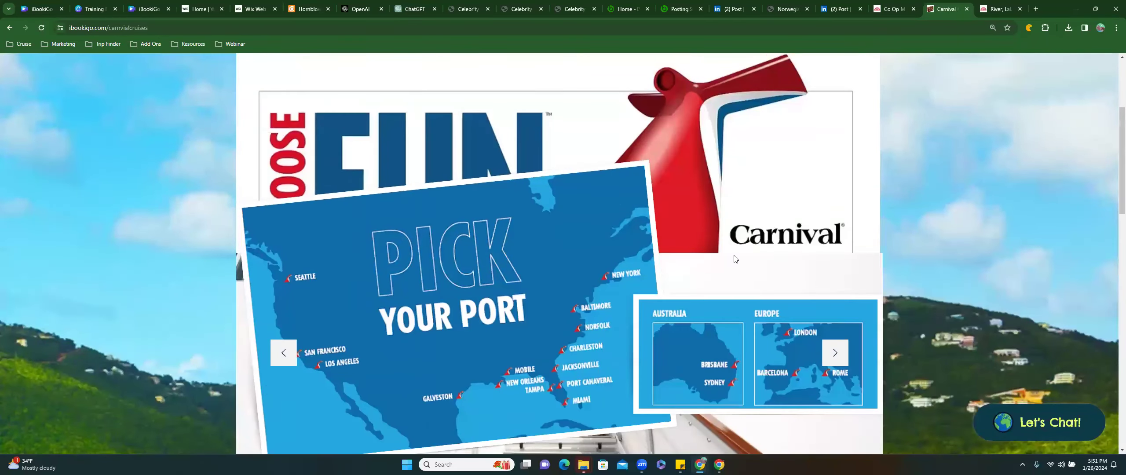
scroll(588, 347, "down", 8)
scroll(581, 330, "down", 8)
scroll(581, 326, "up", 20)
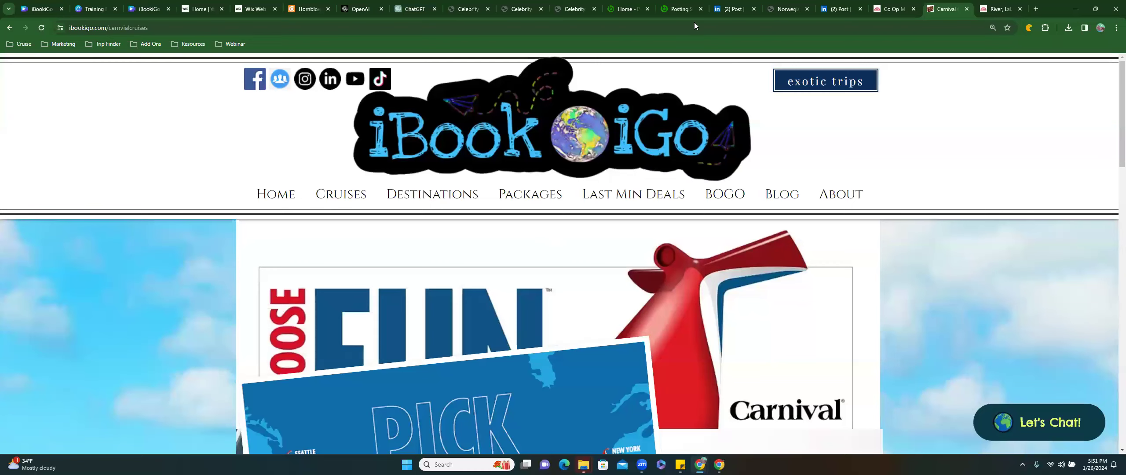
Return to the Wix editor and examine the site menu's page list, including the subpages of iBook, Cruises, Packages and About
left_click(252, 8)
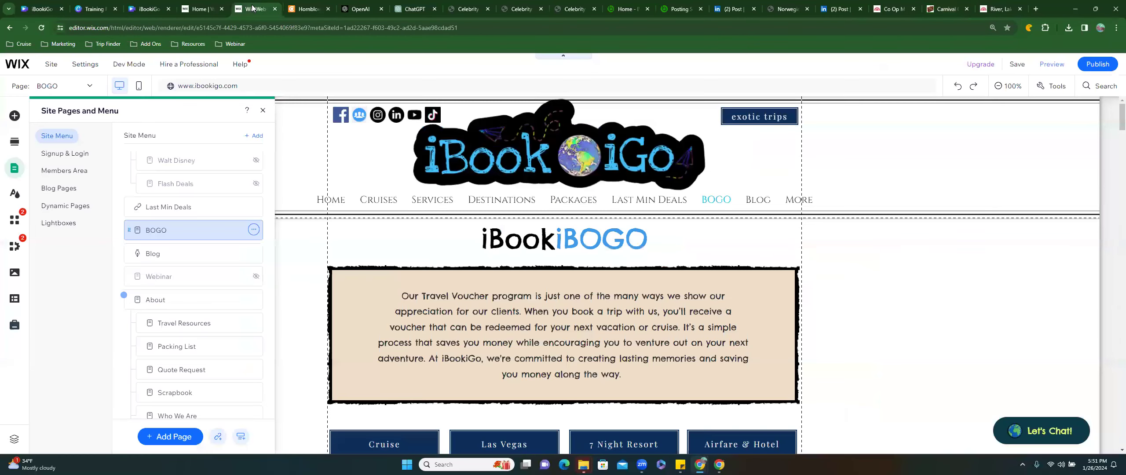
scroll(176, 284, "up", 10)
left_click(180, 281)
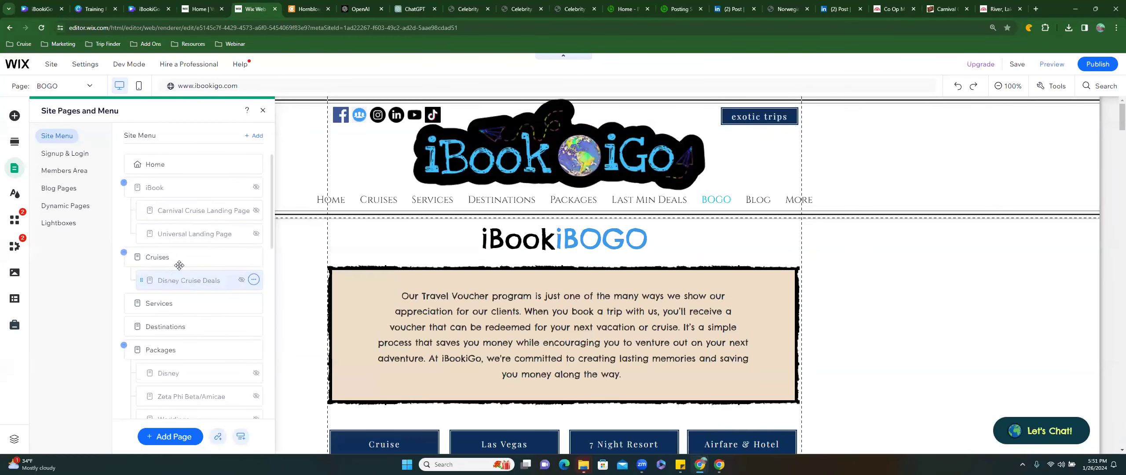
left_click(132, 293)
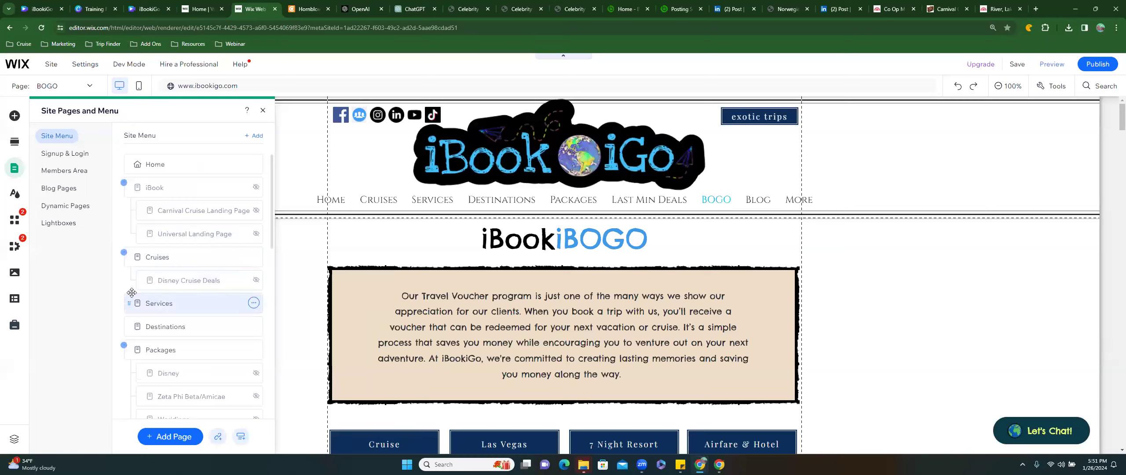
left_click(153, 259)
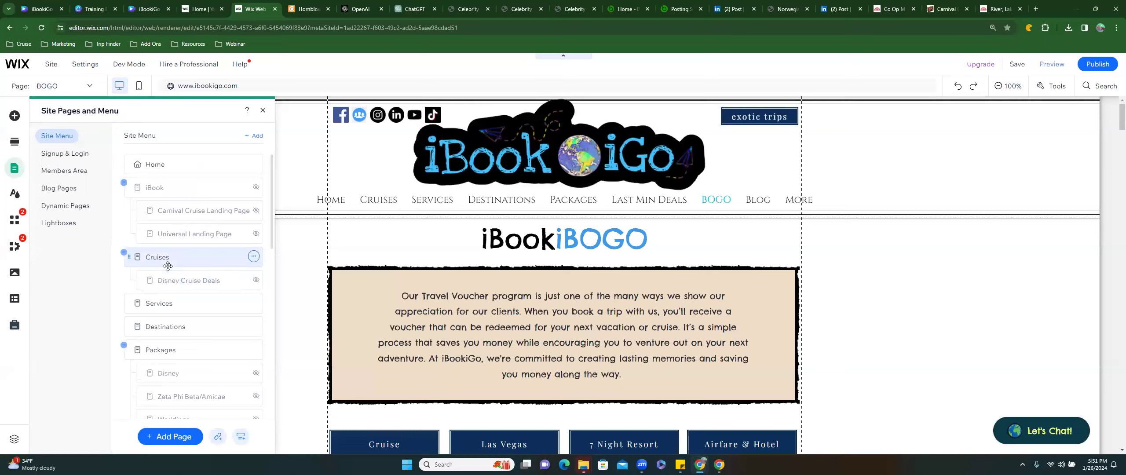
scroll(168, 266, "down", 4)
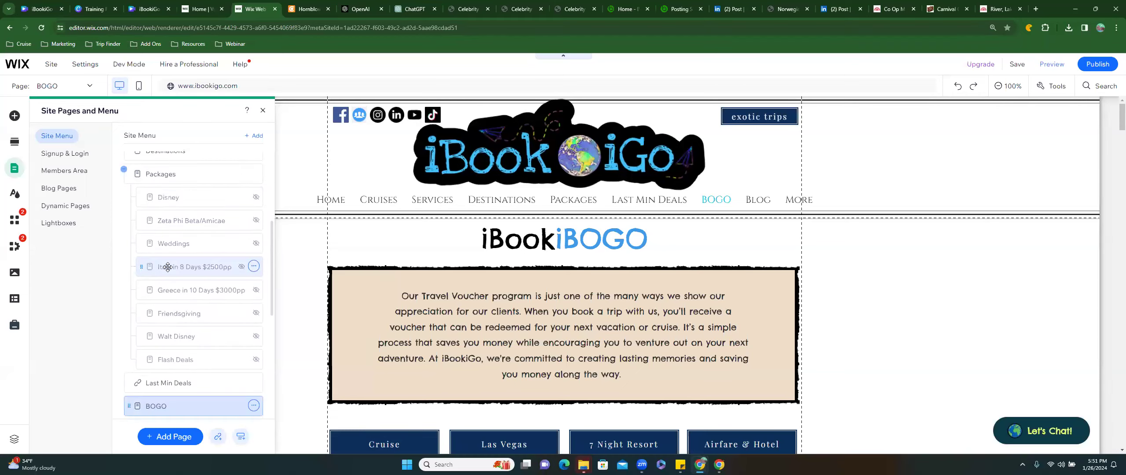
scroll(167, 266, "down", 6)
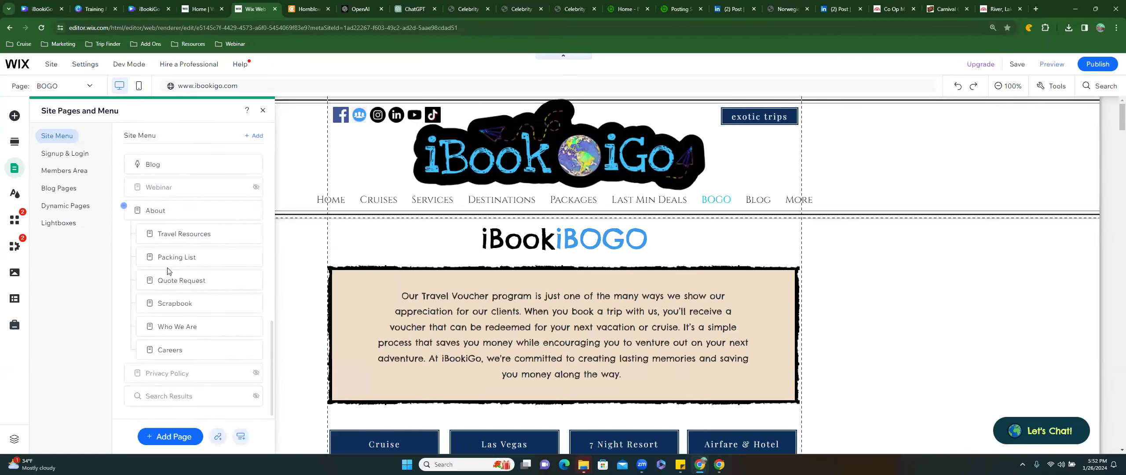
scroll(168, 269, "up", 7)
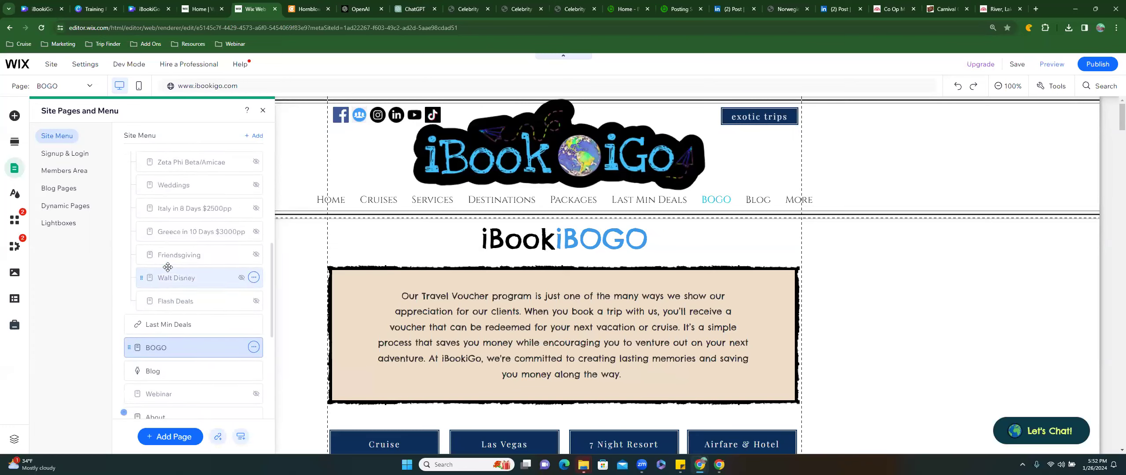
scroll(168, 267, "up", 2)
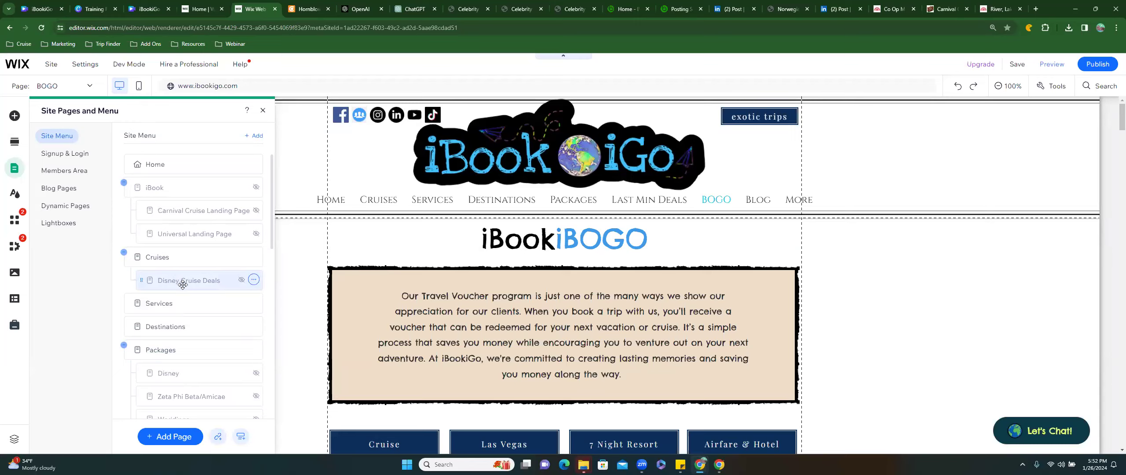
Move the Carnival Cruise Landing Page out from under iBook, make it a subpage of Cruises, and display its page options
left_click_drag(198, 210, 174, 280)
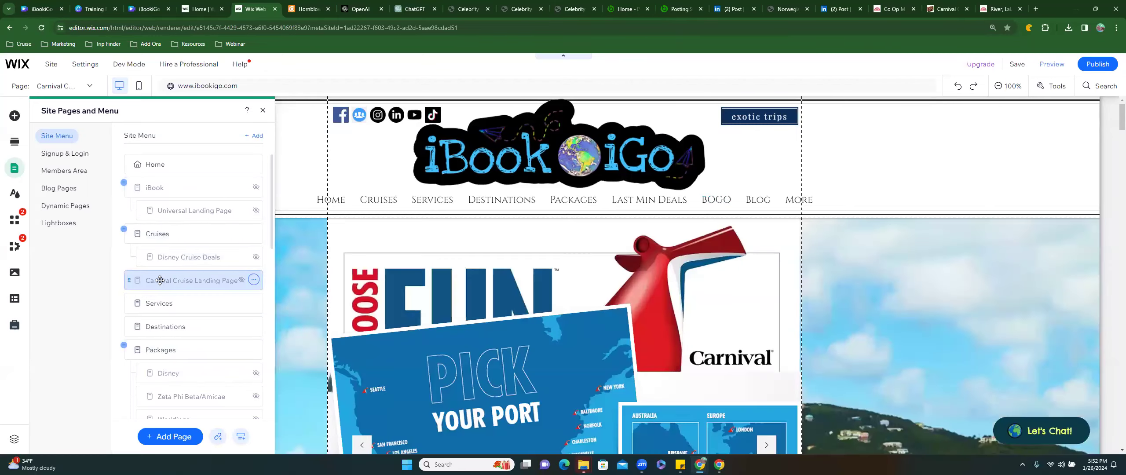
left_click_drag(179, 277, 236, 307)
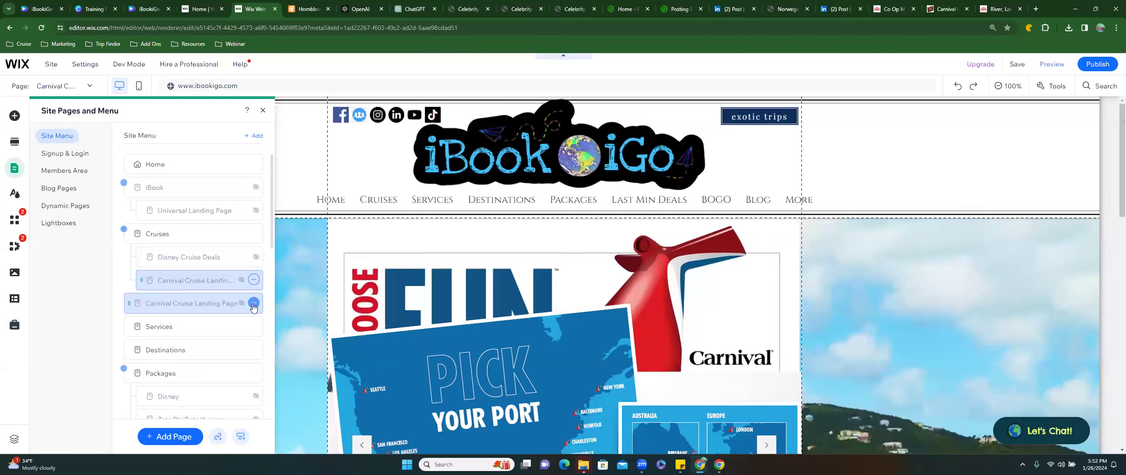
left_click(262, 110)
left_click(388, 201)
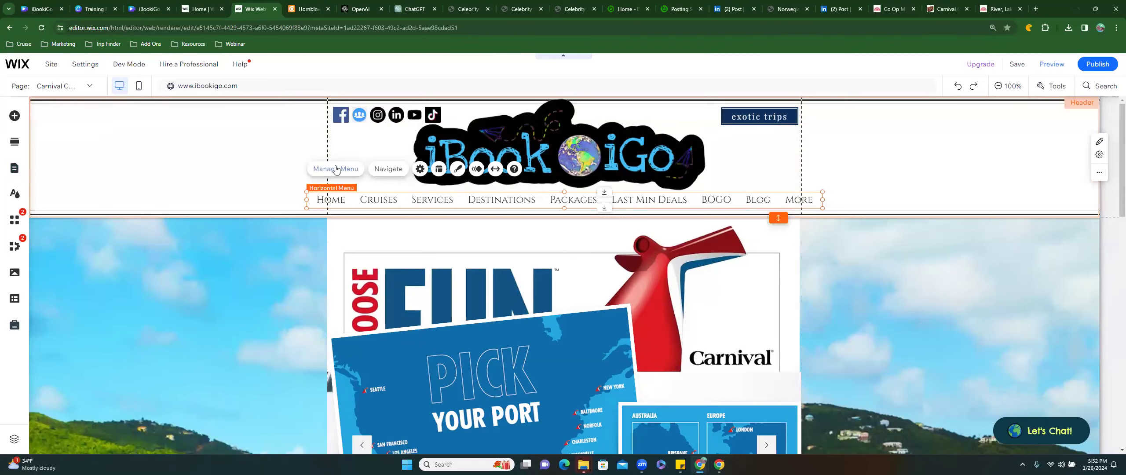
left_click(336, 169)
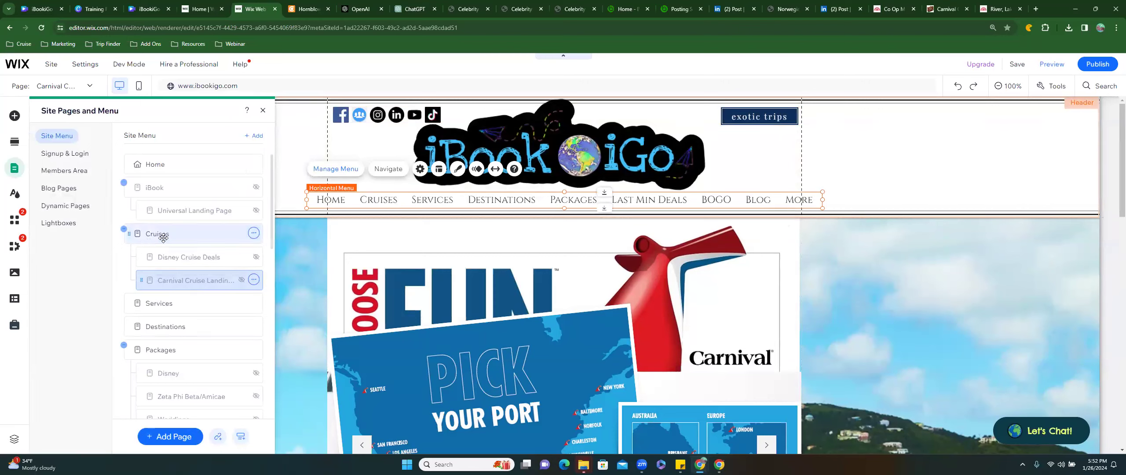
left_click_drag(177, 283, 189, 237)
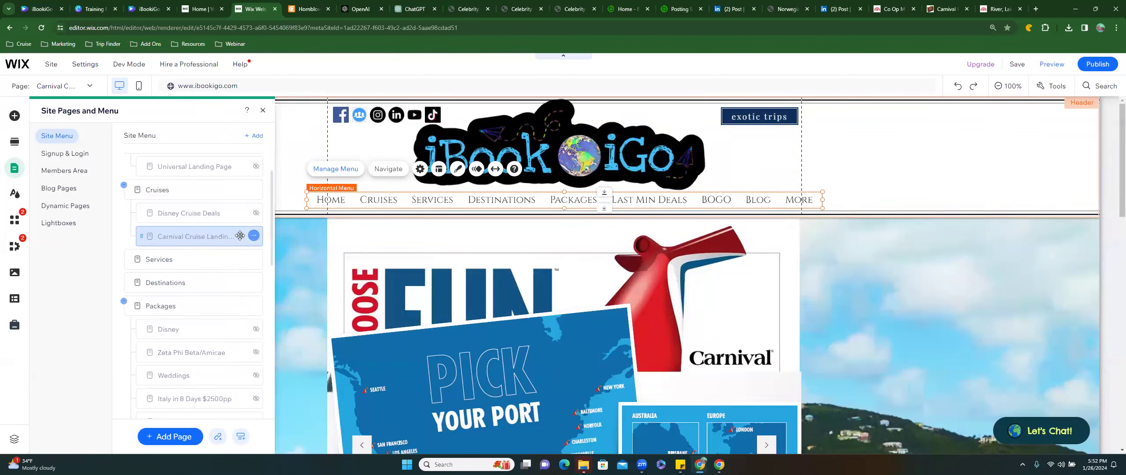
left_click(254, 235)
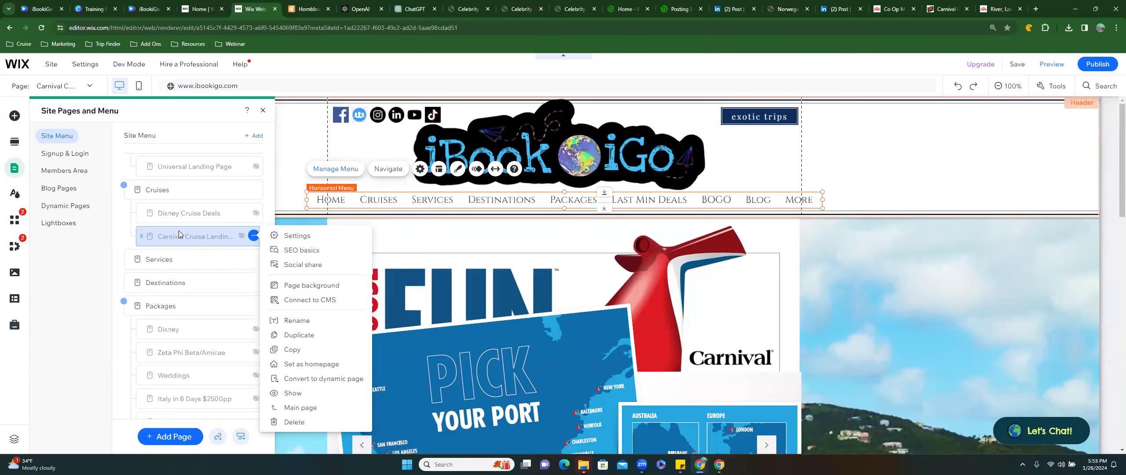
left_click(118, 357)
Open the Blog page from the site menu's page list and look over its welcome section and post feed
scroll(117, 357, "down", 6)
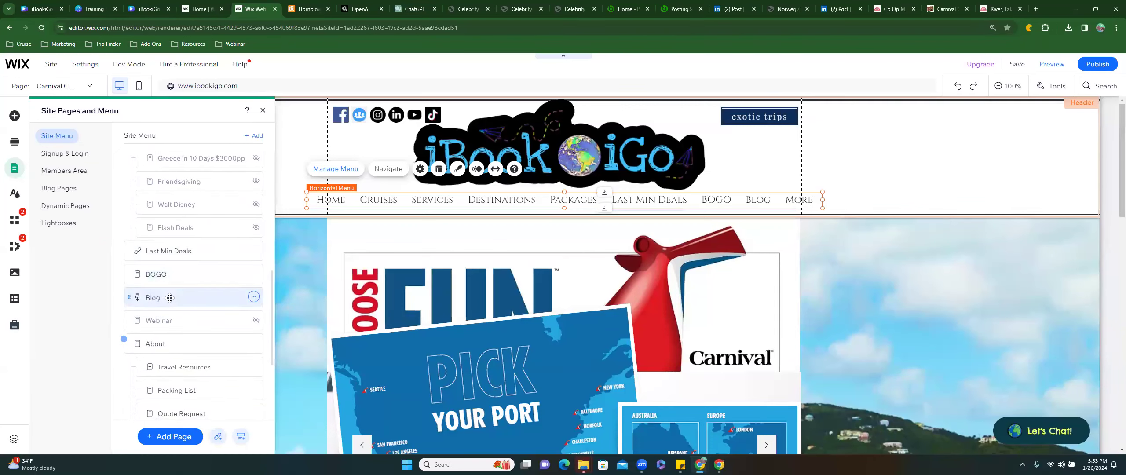
left_click(169, 297)
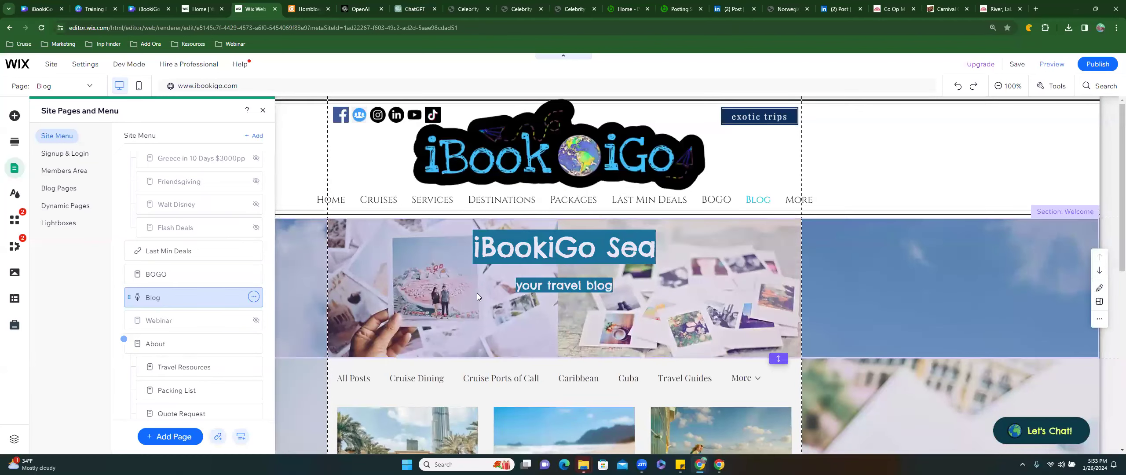
left_click(263, 114)
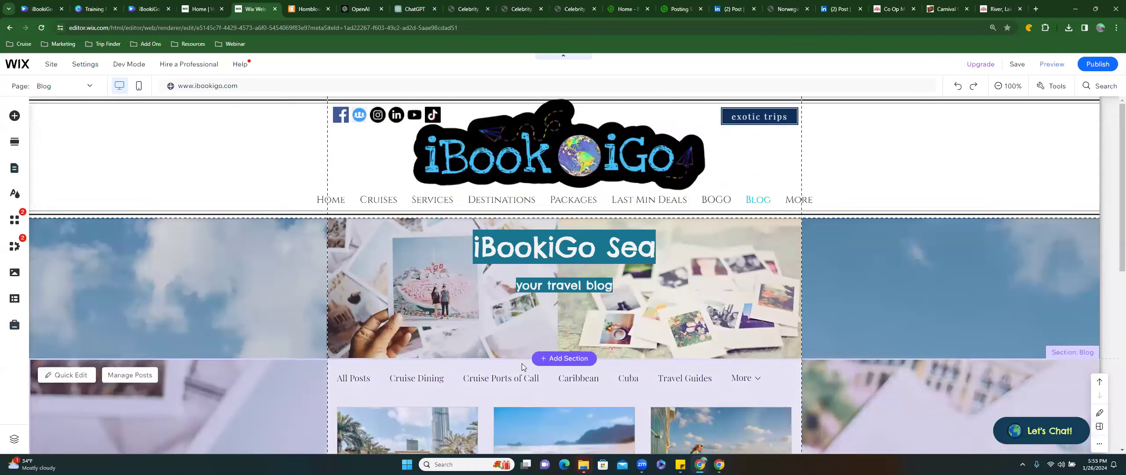
scroll(521, 363, "down", 2)
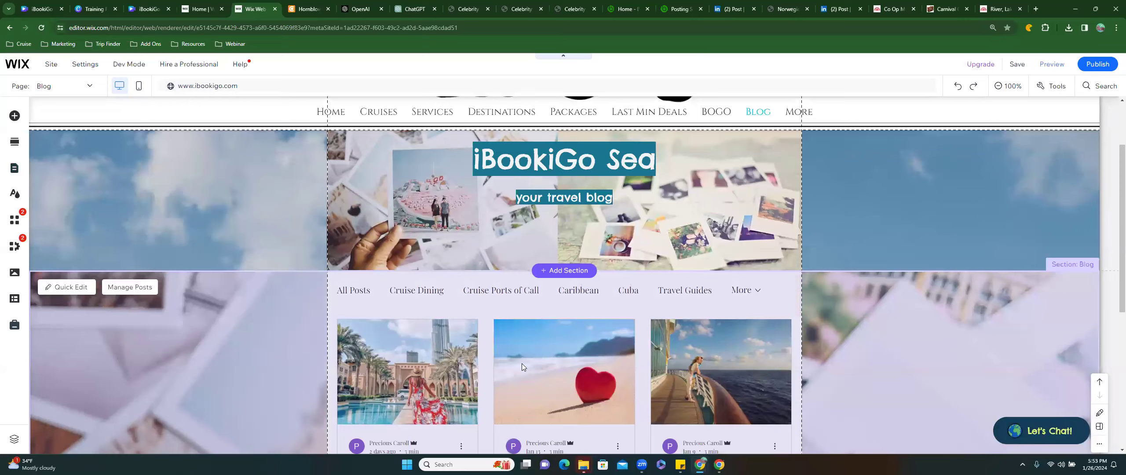
scroll(521, 362, "down", 3)
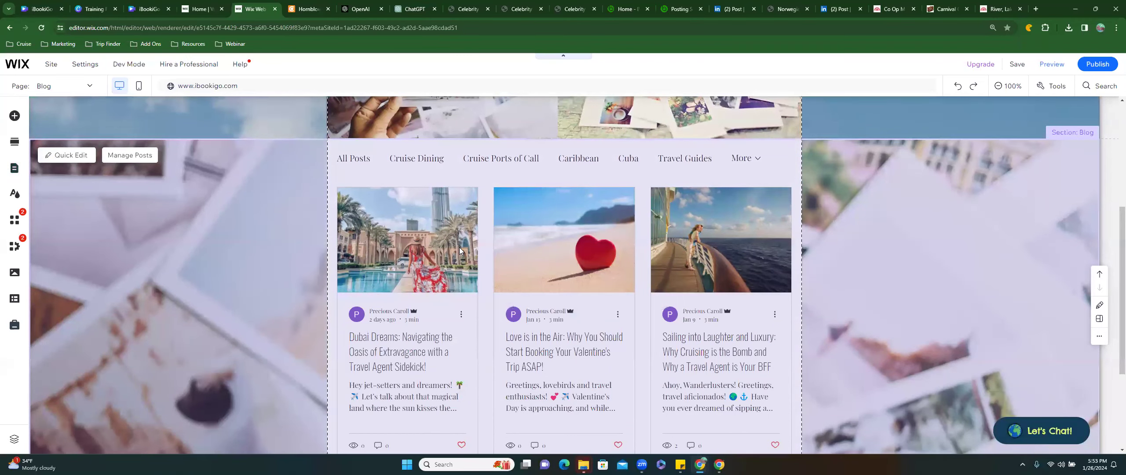
scroll(459, 249, "down", 3)
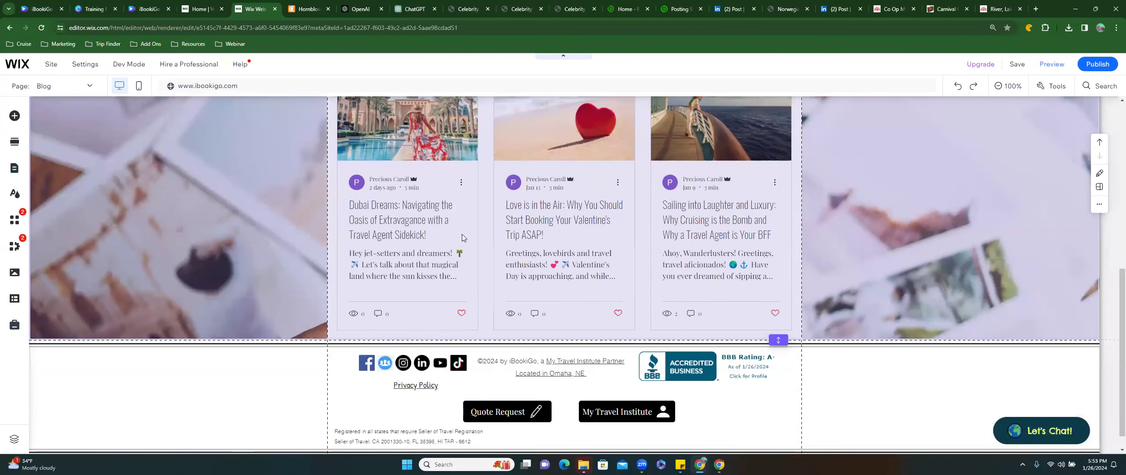
Extend the Blog section's height downward below the post feed
scroll(448, 258, "up", 1)
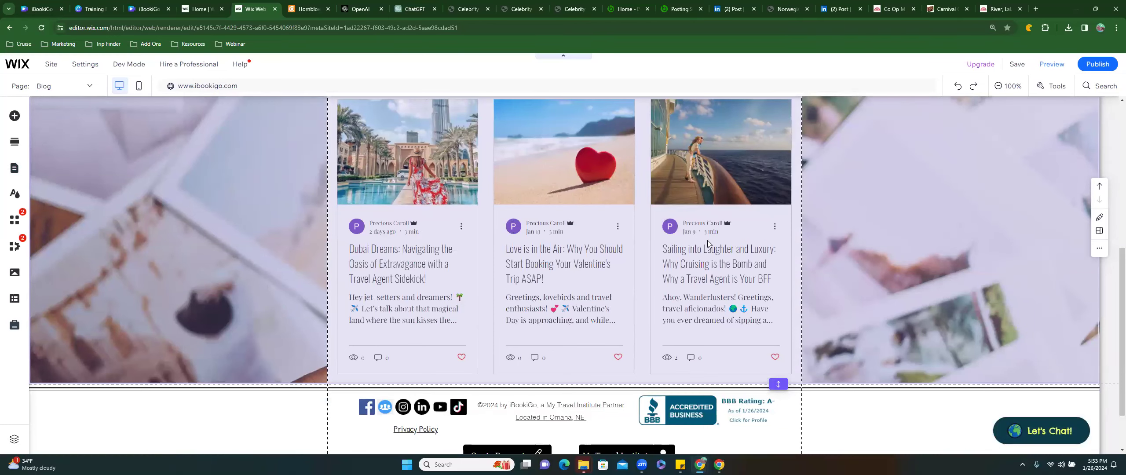
scroll(707, 240, "up", 4)
scroll(708, 240, "down", 5)
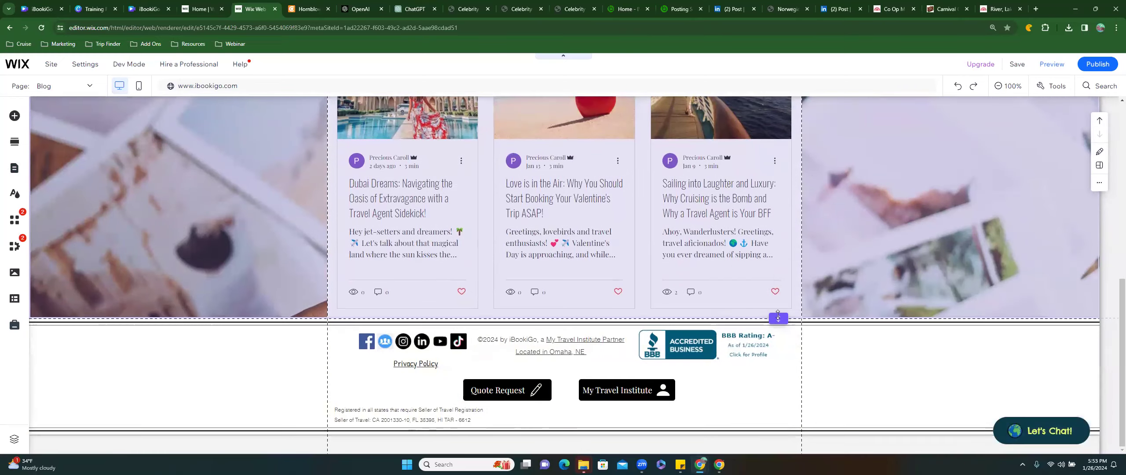
left_click_drag(778, 316, 788, 453)
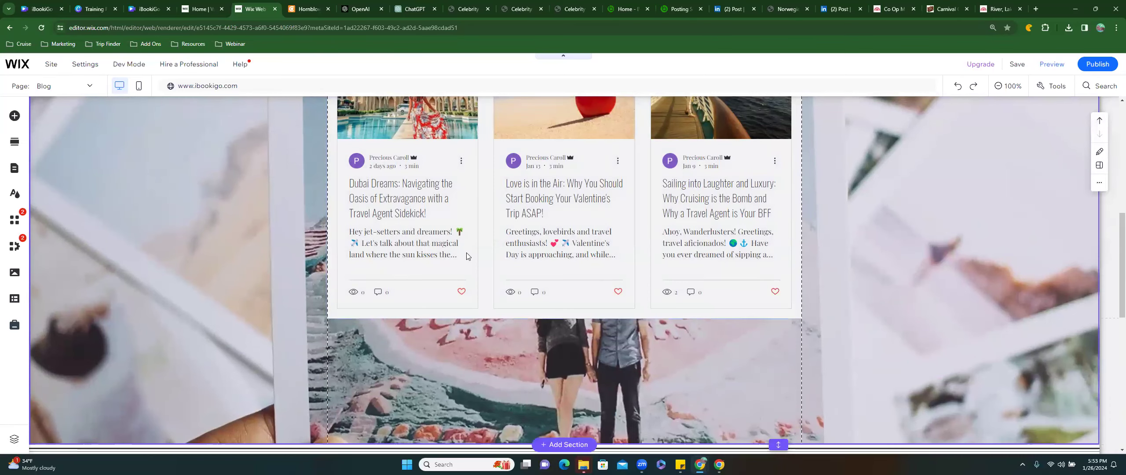
Open the blog feed's settings and examine its layout choices, post design options and display options
scroll(467, 256, "up", 2)
scroll(466, 256, "up", 1)
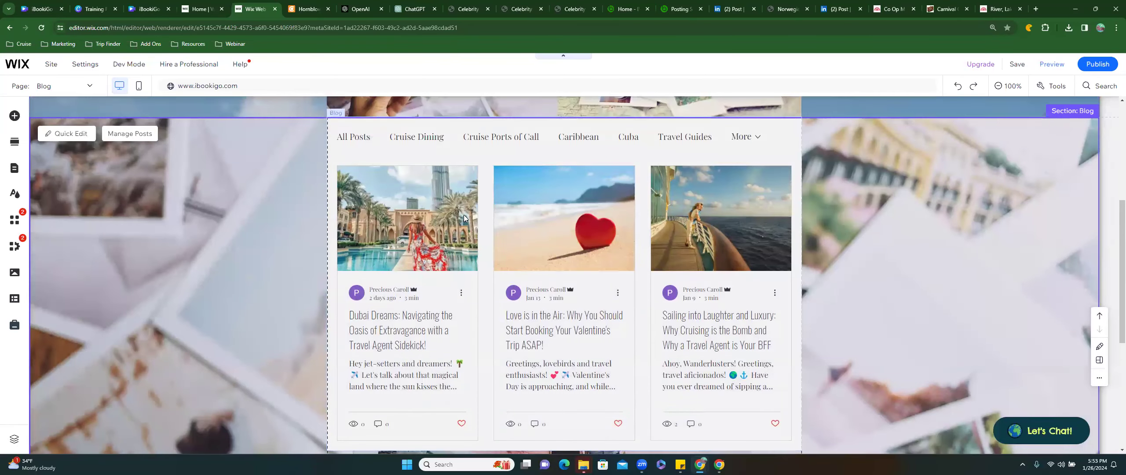
left_click(464, 213)
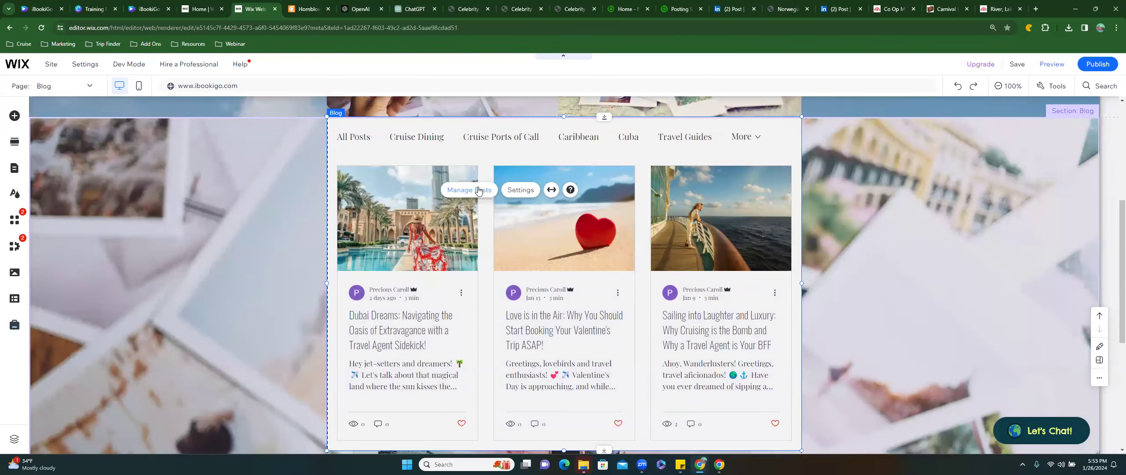
left_click(529, 192)
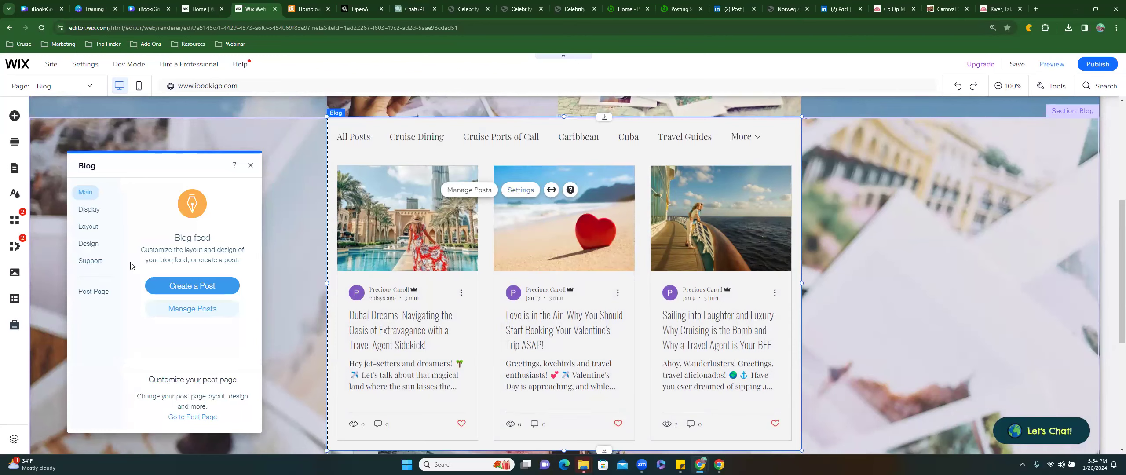
left_click(85, 227)
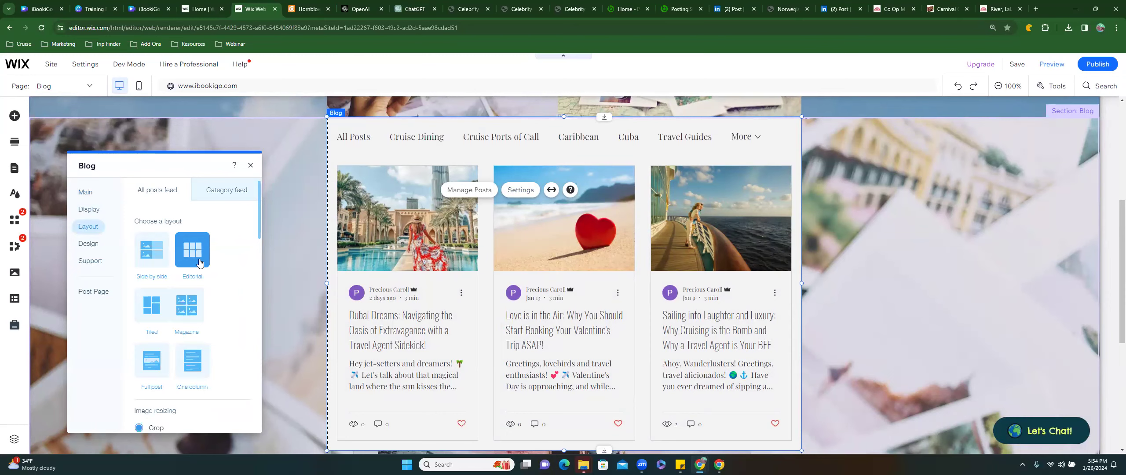
left_click(88, 246)
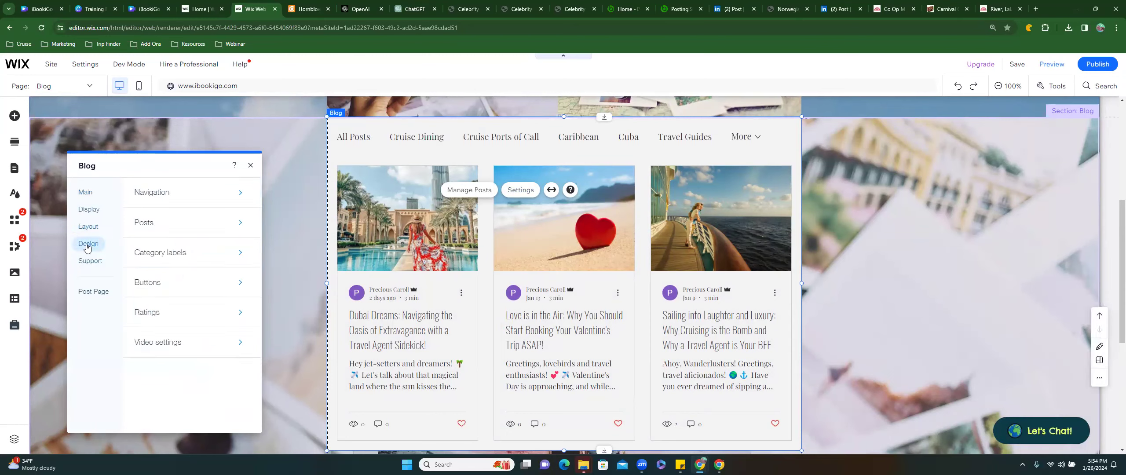
left_click(239, 223)
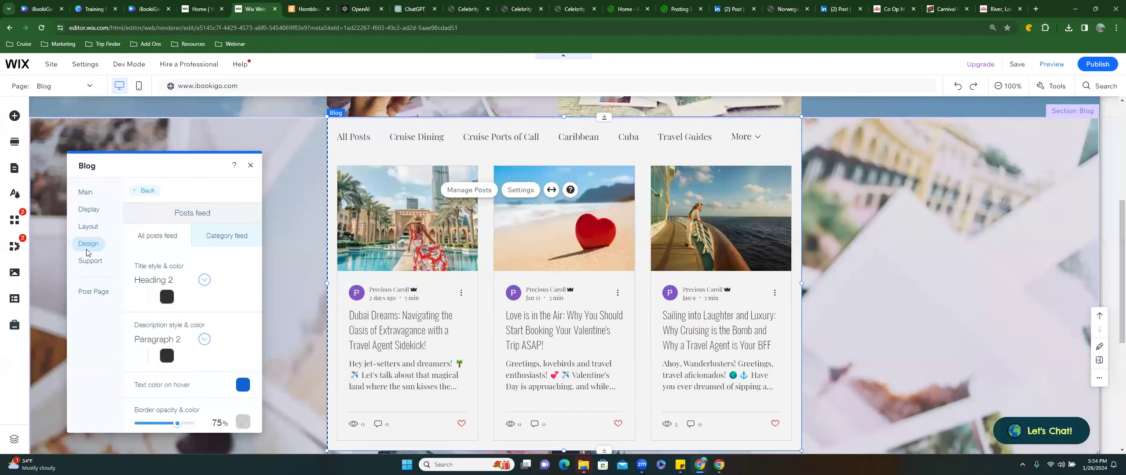
left_click(89, 227)
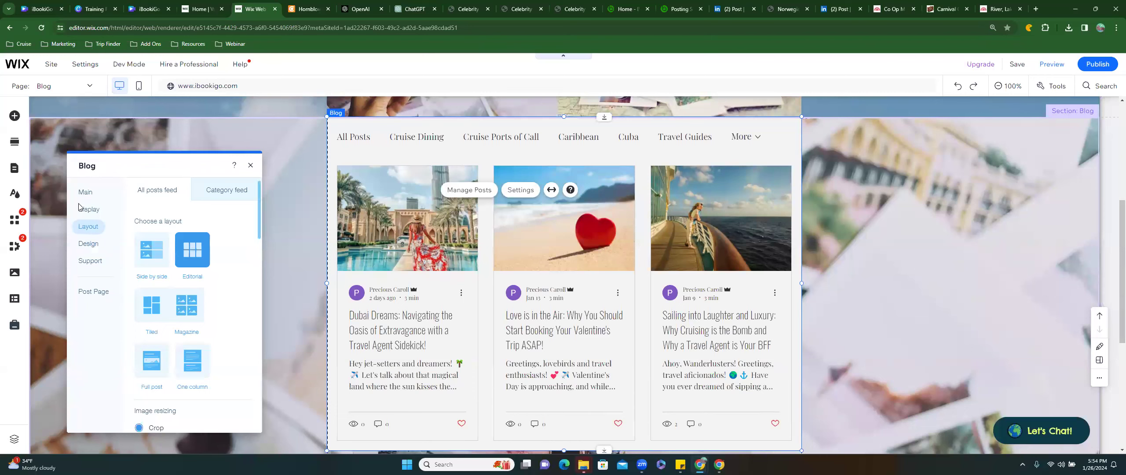
left_click(84, 211)
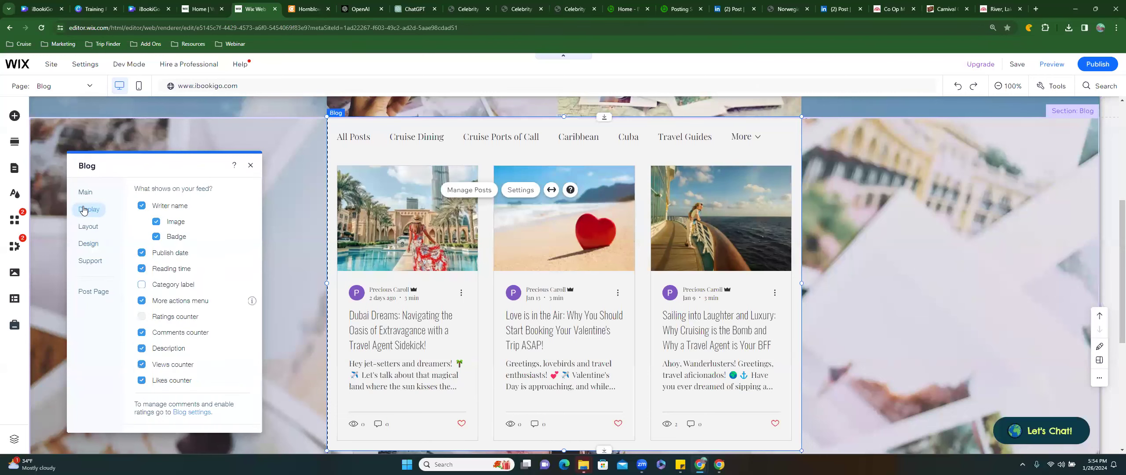
left_click(86, 194)
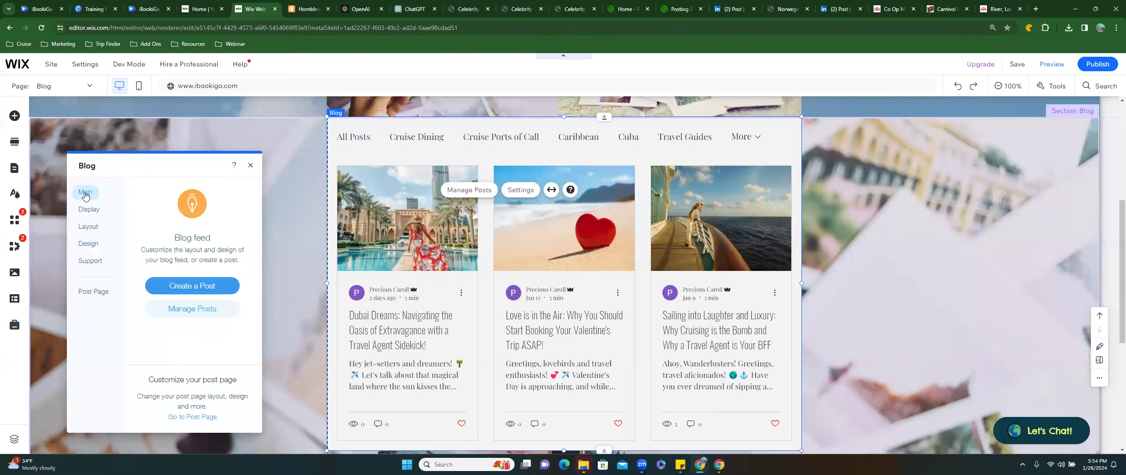
Open the dashboard's blog post management from the blog feed's main settings
left_click(184, 290)
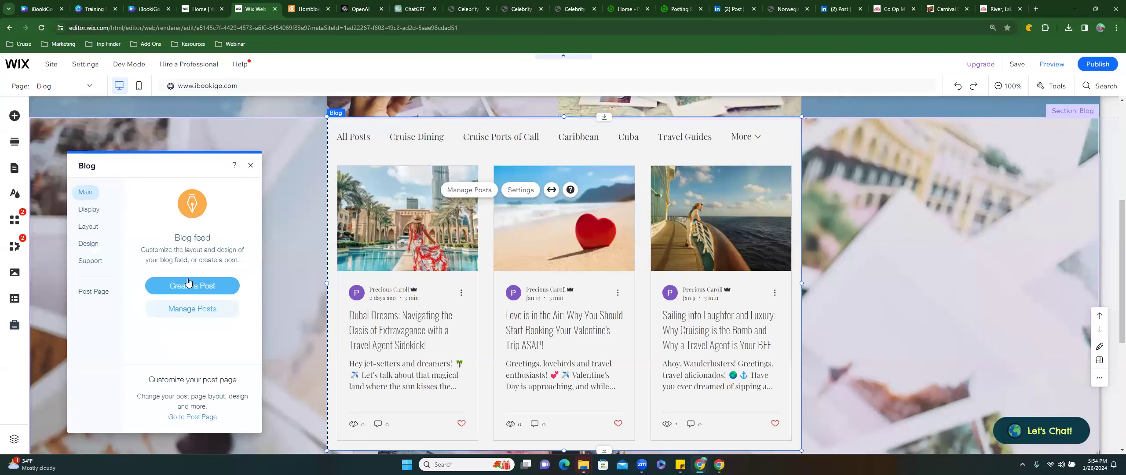
left_click(186, 287)
left_click(186, 287)
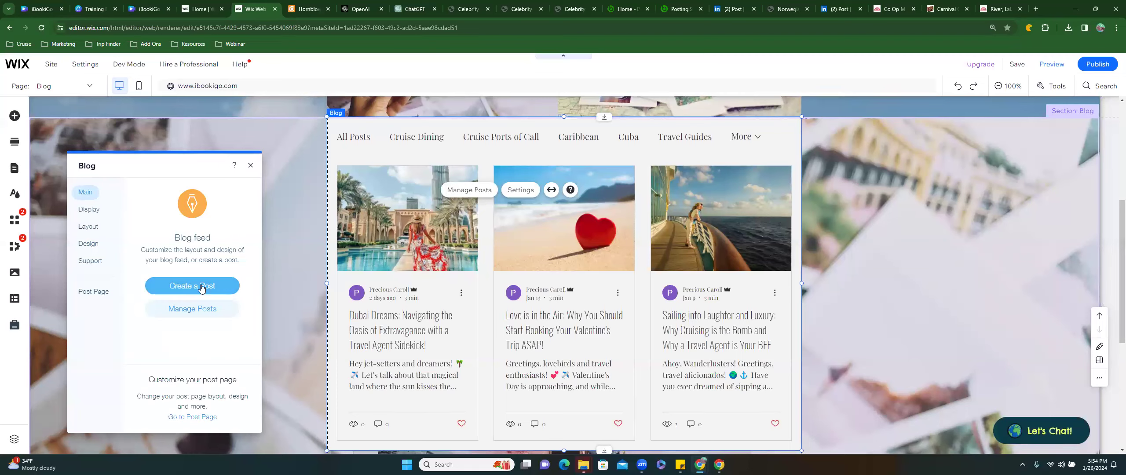
left_click(197, 310)
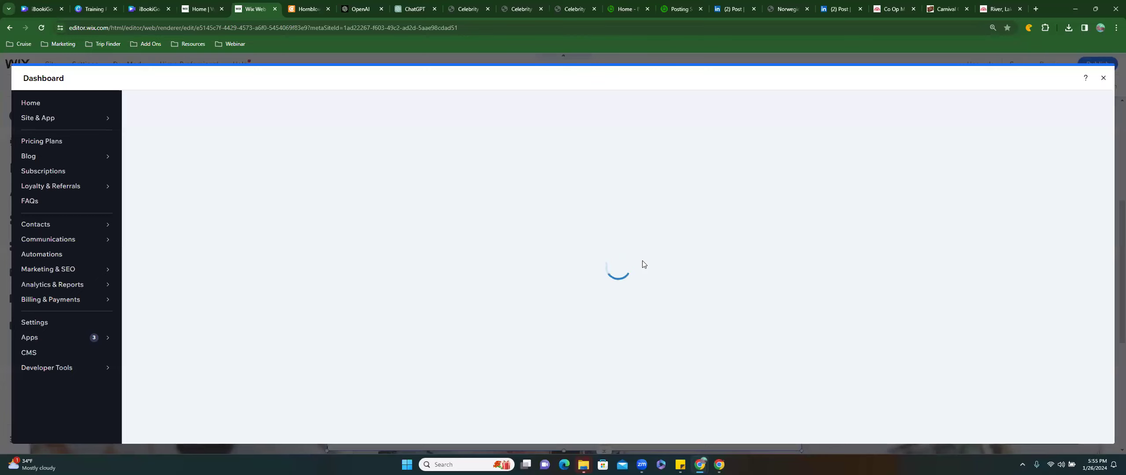
Switch to the American Queen Voyages site tab and search Google there for "what are trending travel blog posts about in january 2024"
left_click(987, 8)
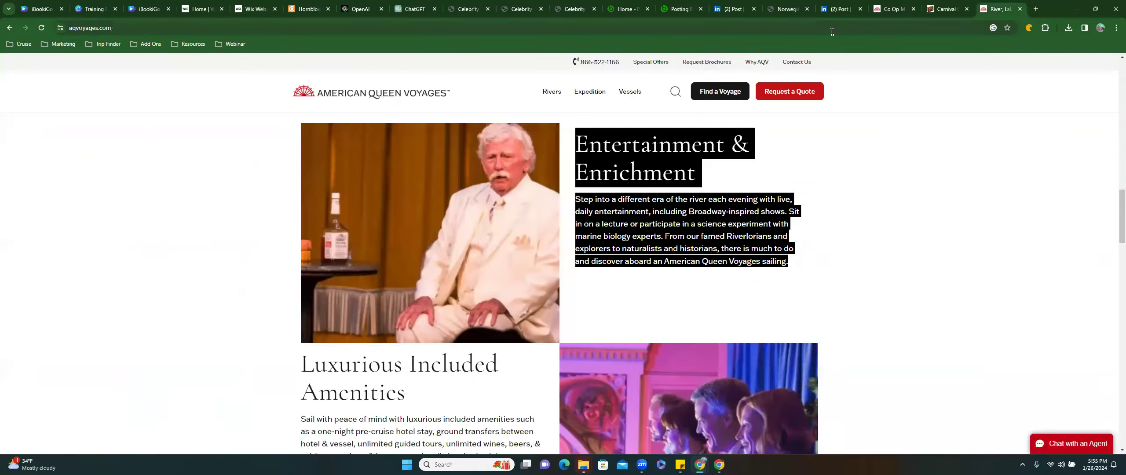
left_click(830, 30)
type("what a")
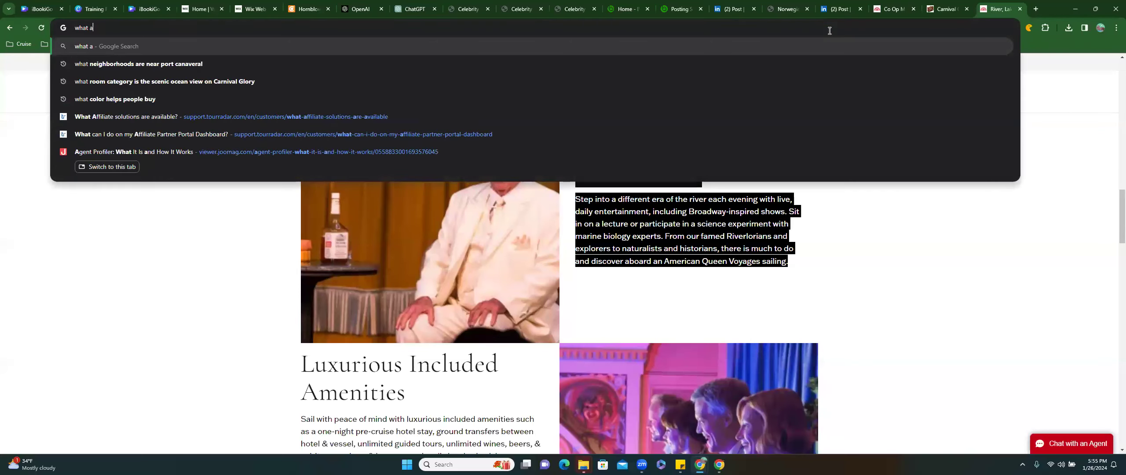
type("re trending travel")
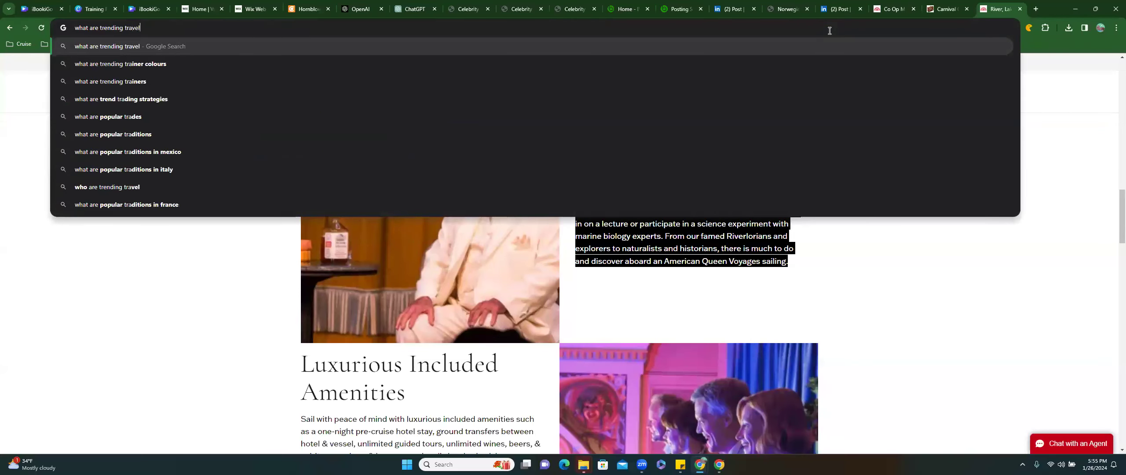
type(" blog posts ab")
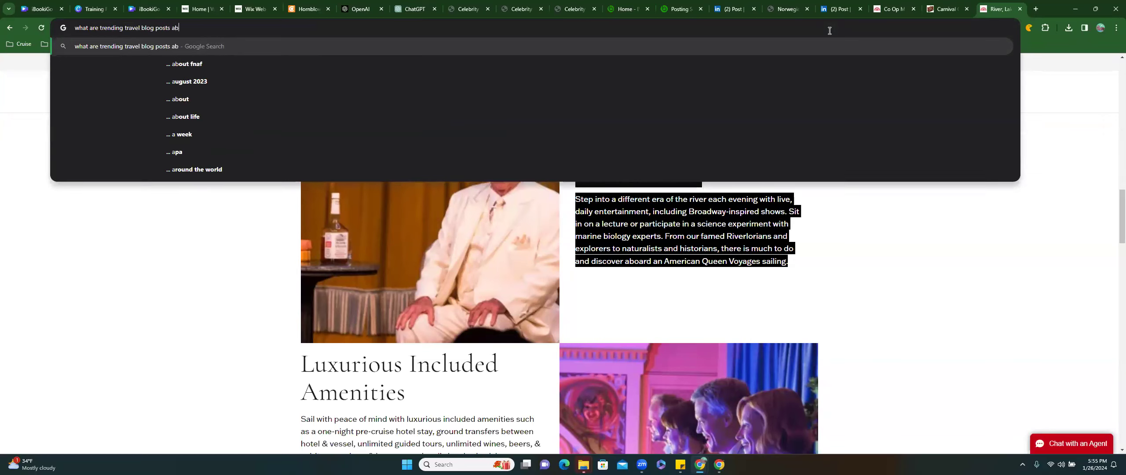
type("out in janurayr 2024")
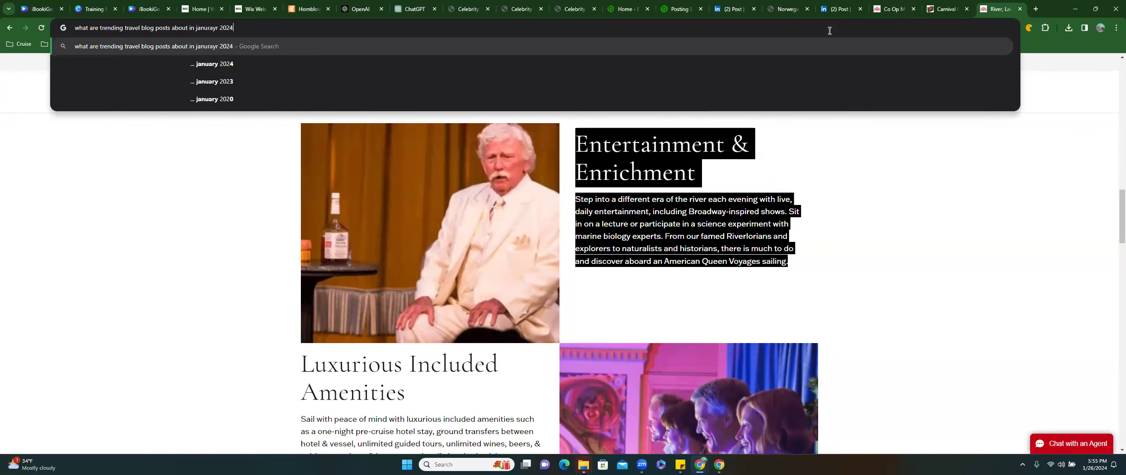
key("Return")
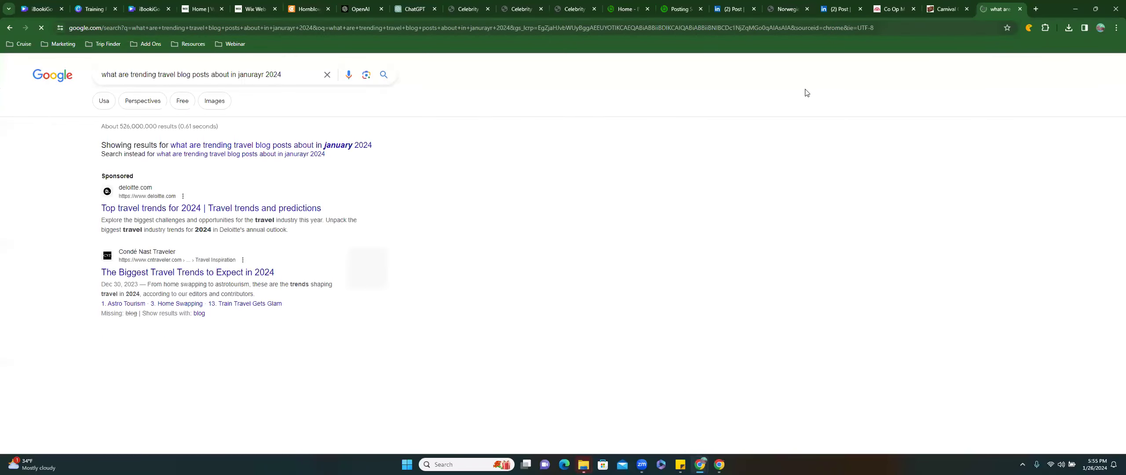
Open Deloitte's top travel trends for 2024 result, accept its cookies, and read through the travel industry outlook, especially the section on balancing budgets
left_click(185, 208)
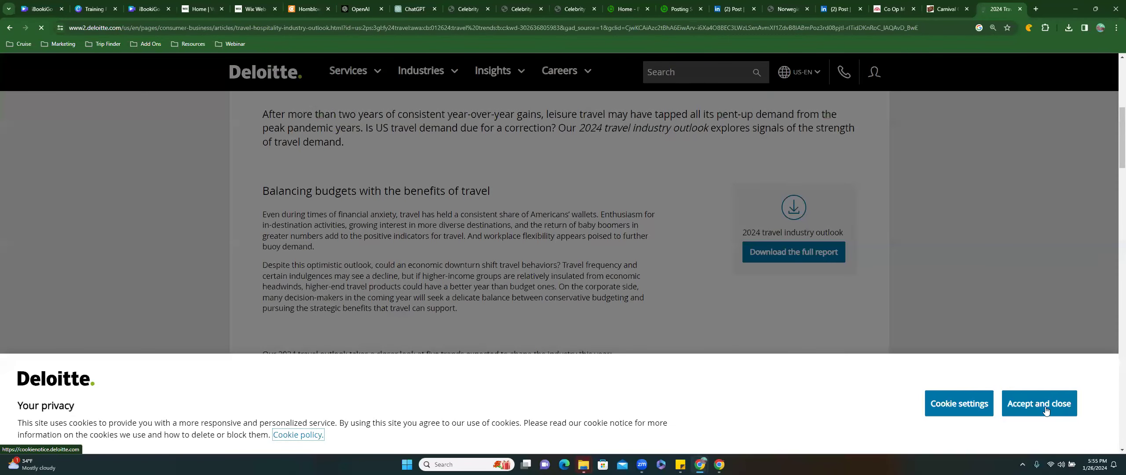
left_click(1039, 404)
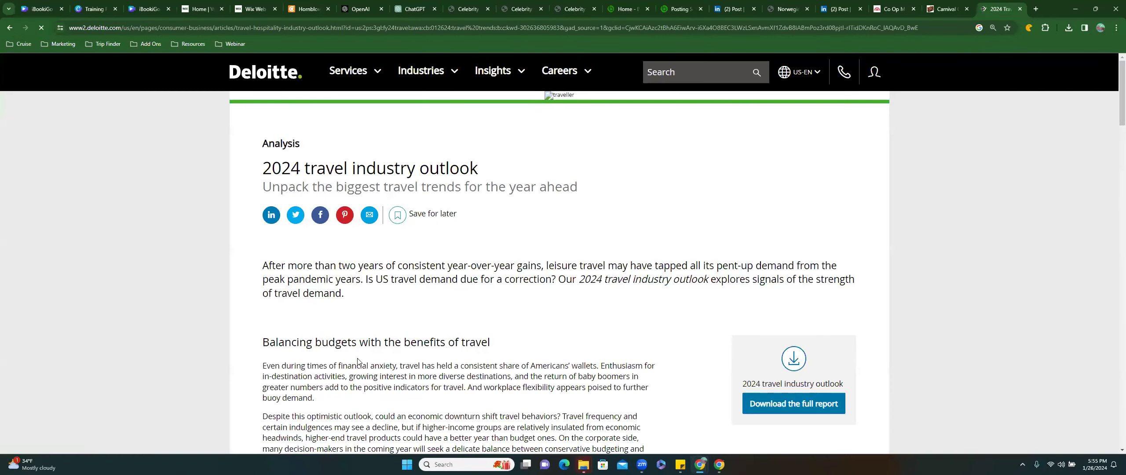
scroll(358, 358, "down", 7)
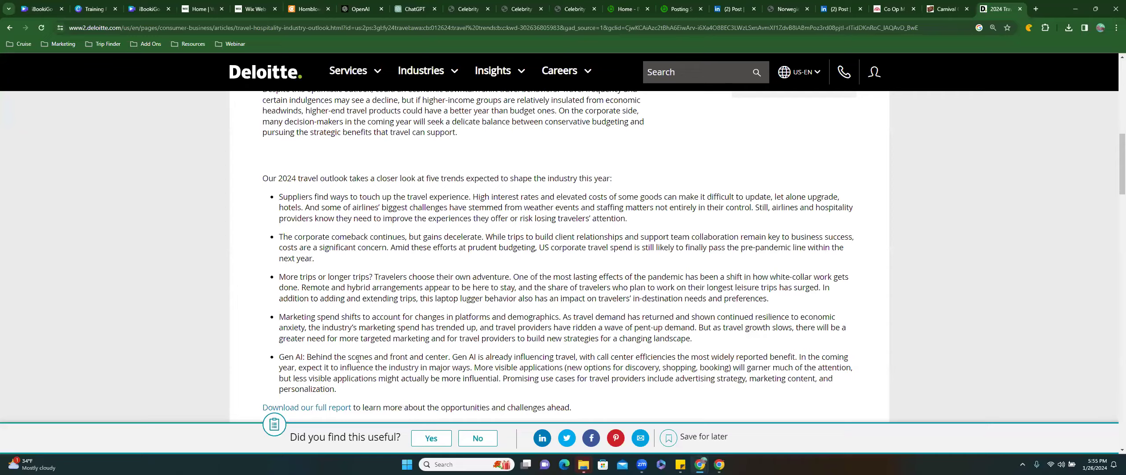
scroll(358, 358, "down", 8)
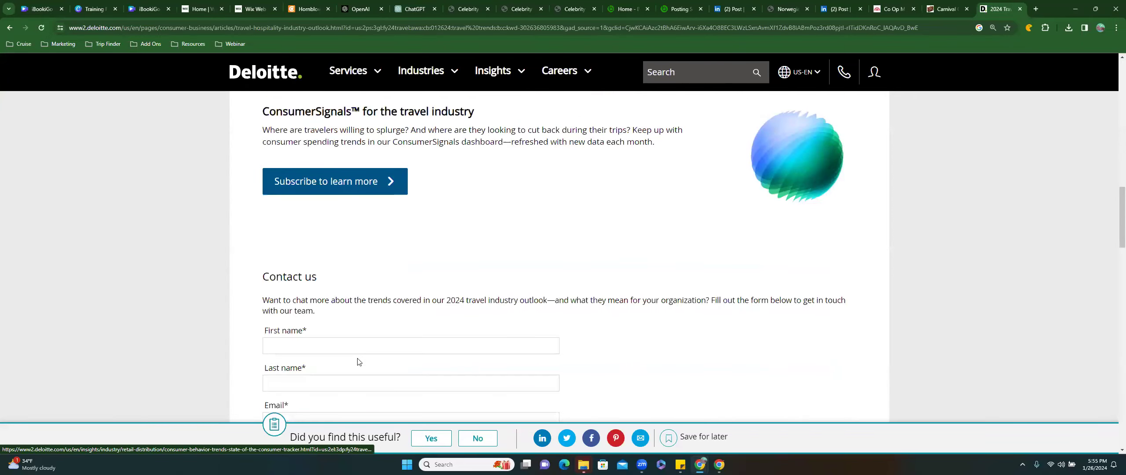
scroll(358, 361, "down", 4)
scroll(358, 362, "up", 12)
scroll(358, 361, "up", 5)
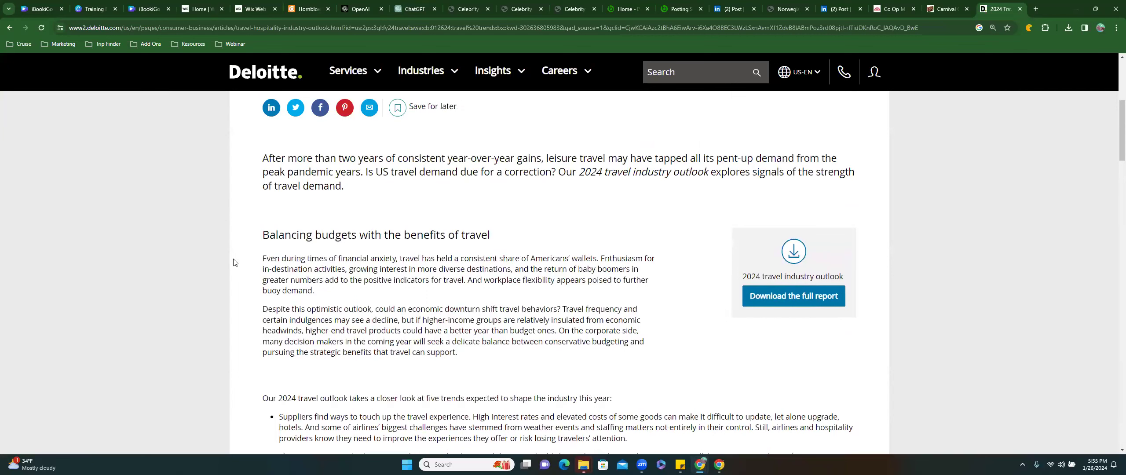
left_click_drag(261, 261, 621, 290)
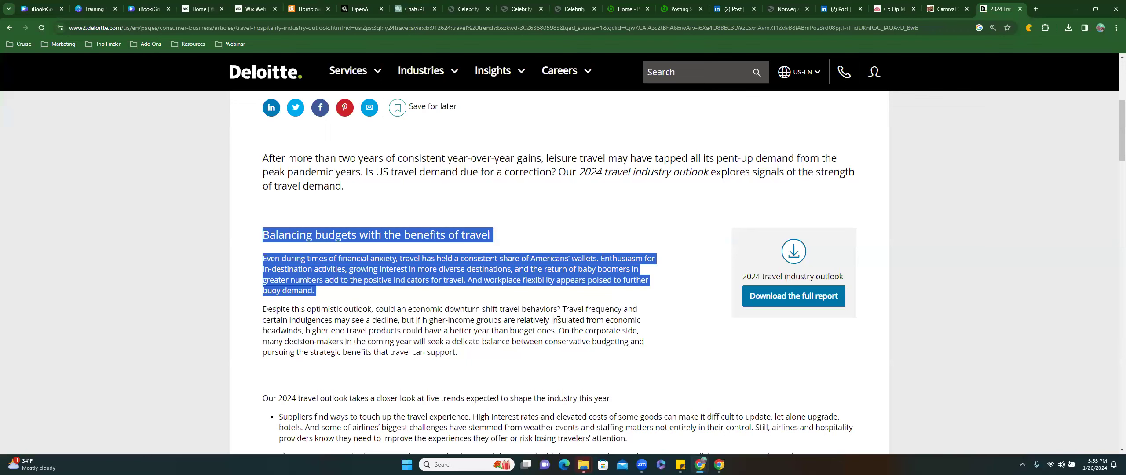
left_click_drag(562, 310, 328, 338)
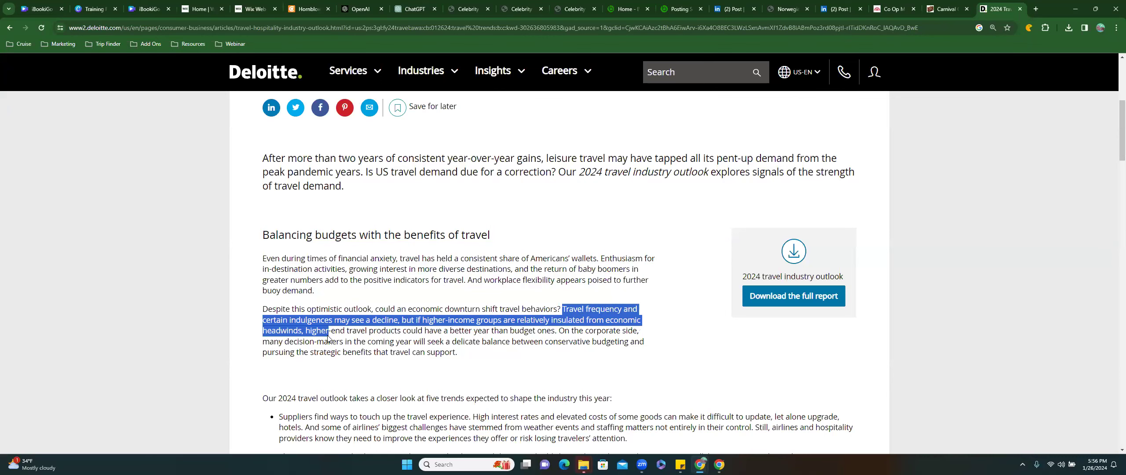
scroll(325, 315, "up", 4)
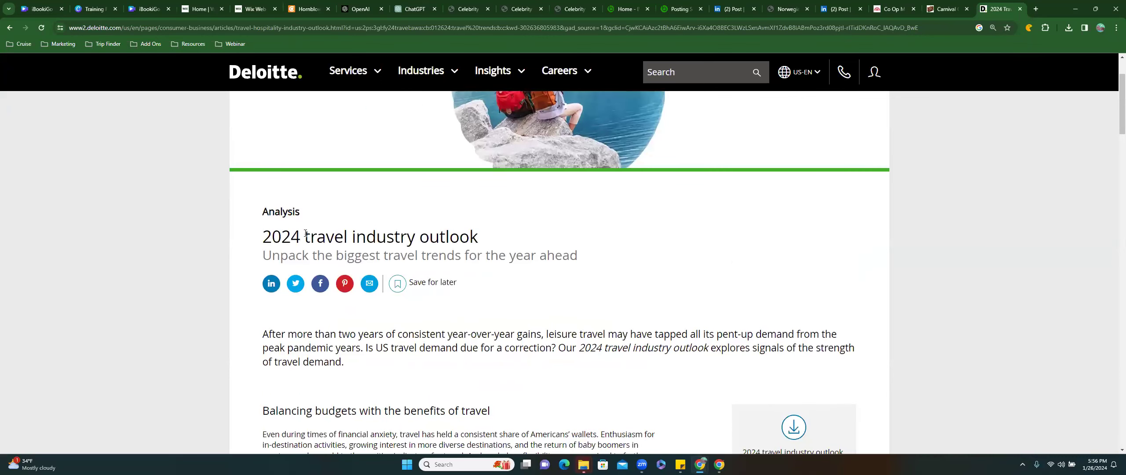
Return to the search results and look over Condé Nast Traveler's article "The Biggest Travel Trends to Expect in 2024"
left_click(10, 28)
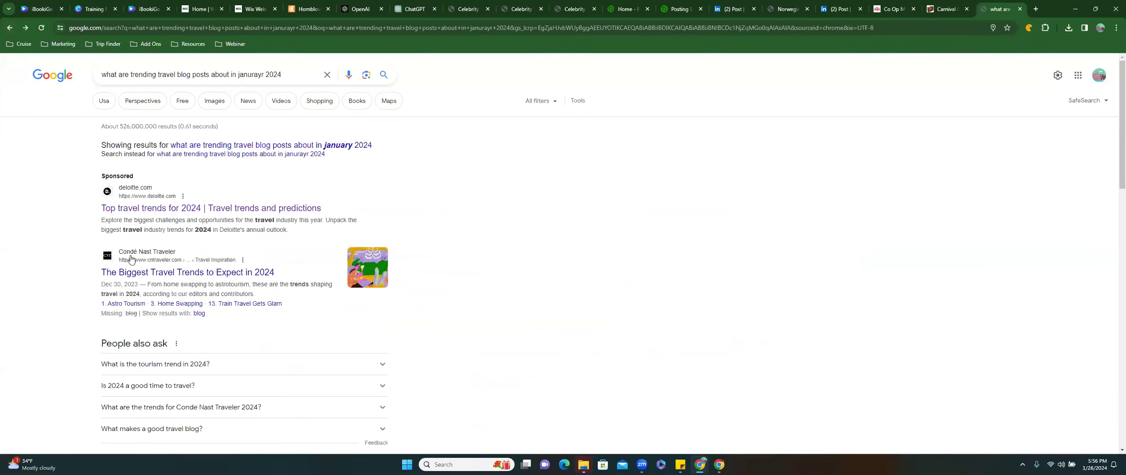
left_click(194, 273)
scroll(193, 277, "down", 10)
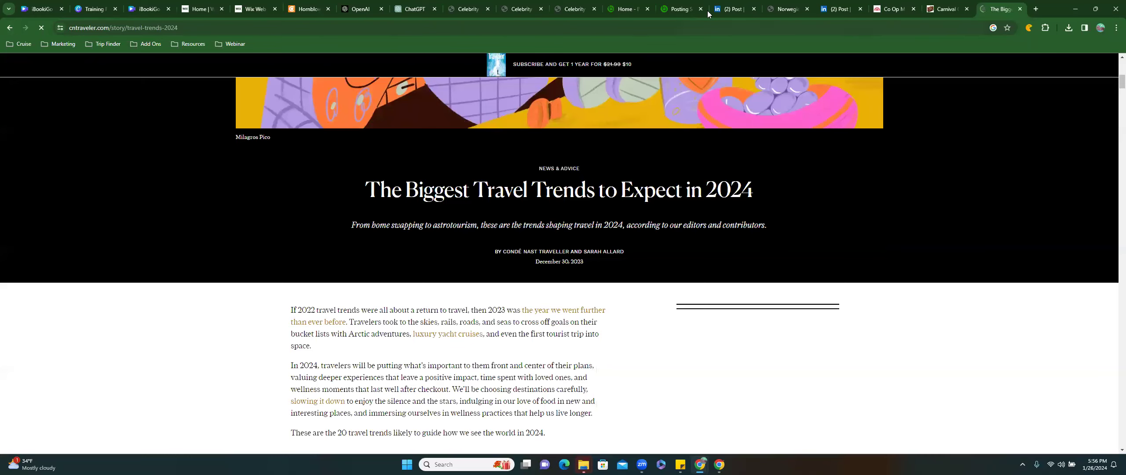
Switch to ChatGPT and write the prompt "Act as a popular travel blog writer and create a 3 minute travel blog about the top" trends
left_click(360, 9)
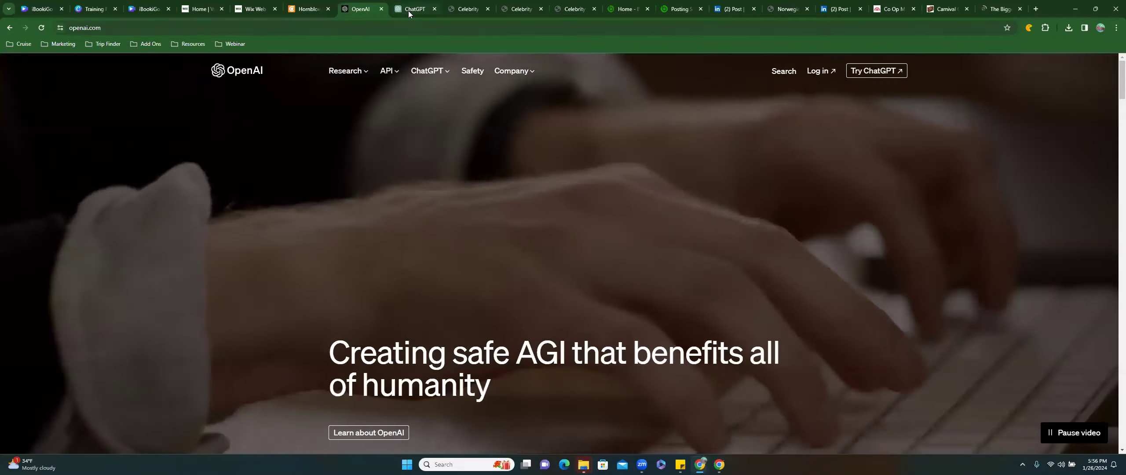
left_click(408, 10)
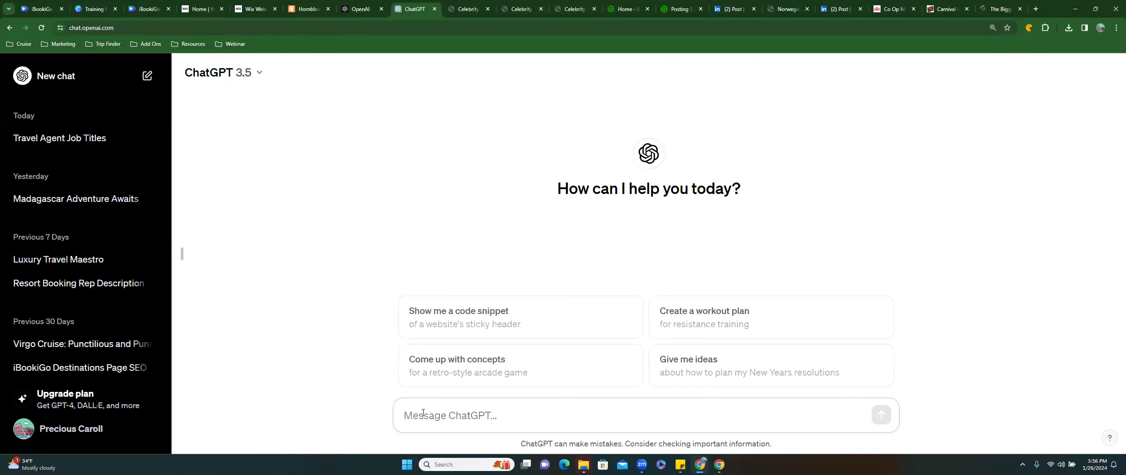
type("As")
type("ct a")
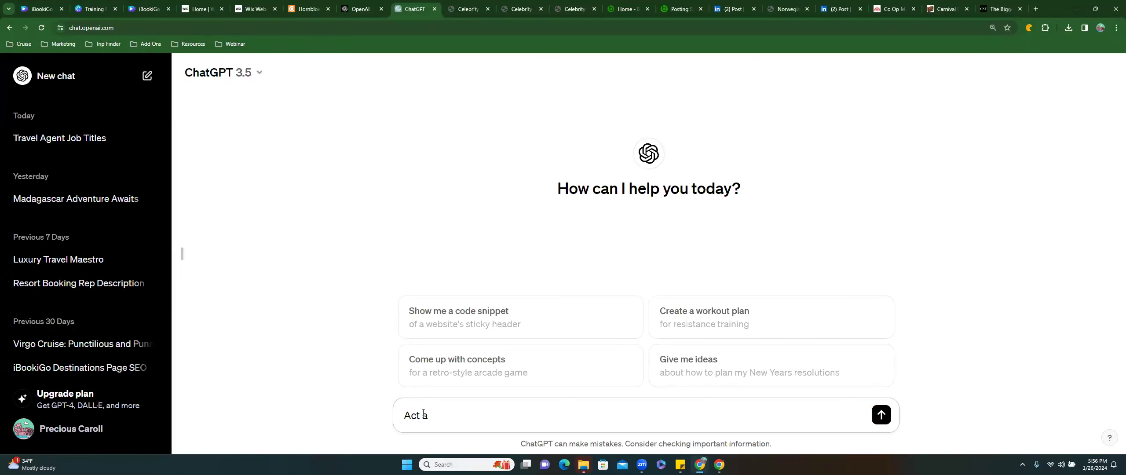
type("s a pop")
type("ar and e")
type("xp")
key("BackSpace")
key("BackSpace")
key("BackSpace")
key("BackSpace")
key("BackSpace")
key("BackSpace")
type("blog")
key("BackSpace")
key("BackSpace")
key("BackSpace")
key("BackSpace")
key("BackSpace")
type("traqvel")
key("BackSpace")
key("BackSpace")
key("BackSpace")
key("BackSpace")
key("BackSpace")
type("vel blog ")
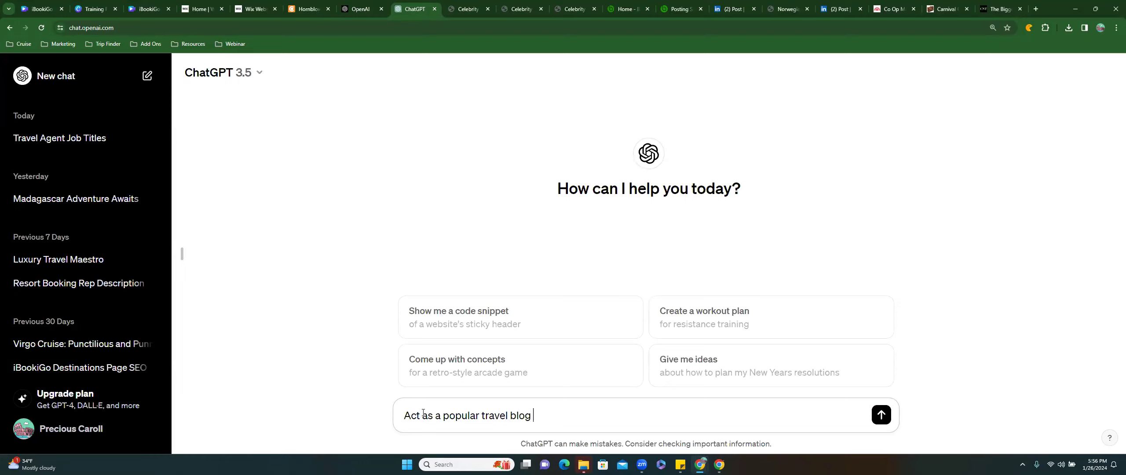
type("writer and create a ")
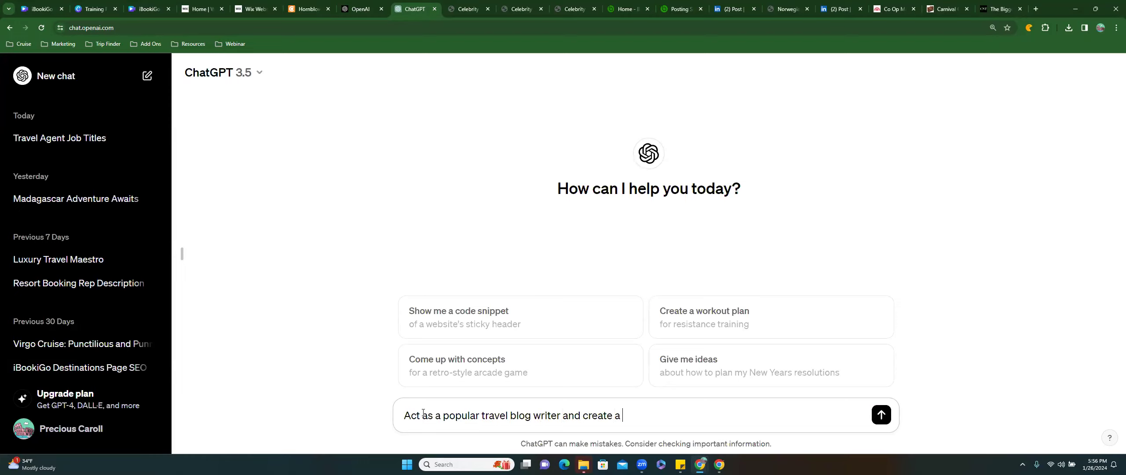
type("3 minutes travel blog about the top tren")
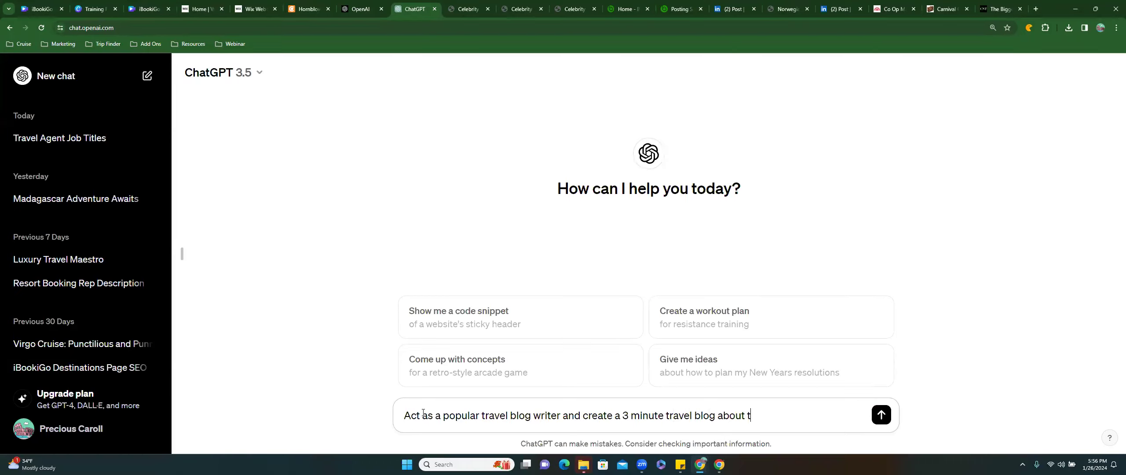